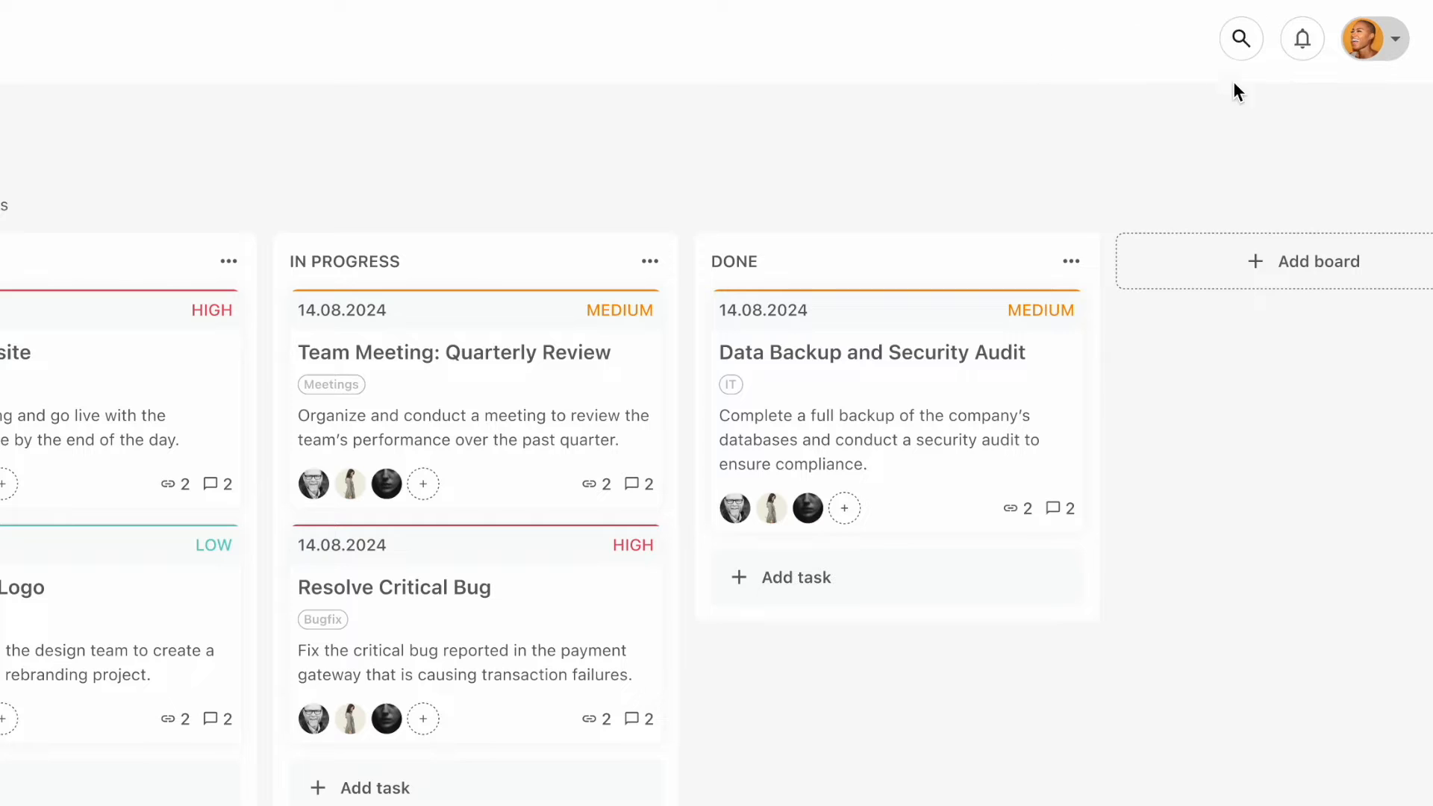
# Step: Try out the search button in the header of the finished Kanban dashboard prototype
pyautogui.click(1242, 39)
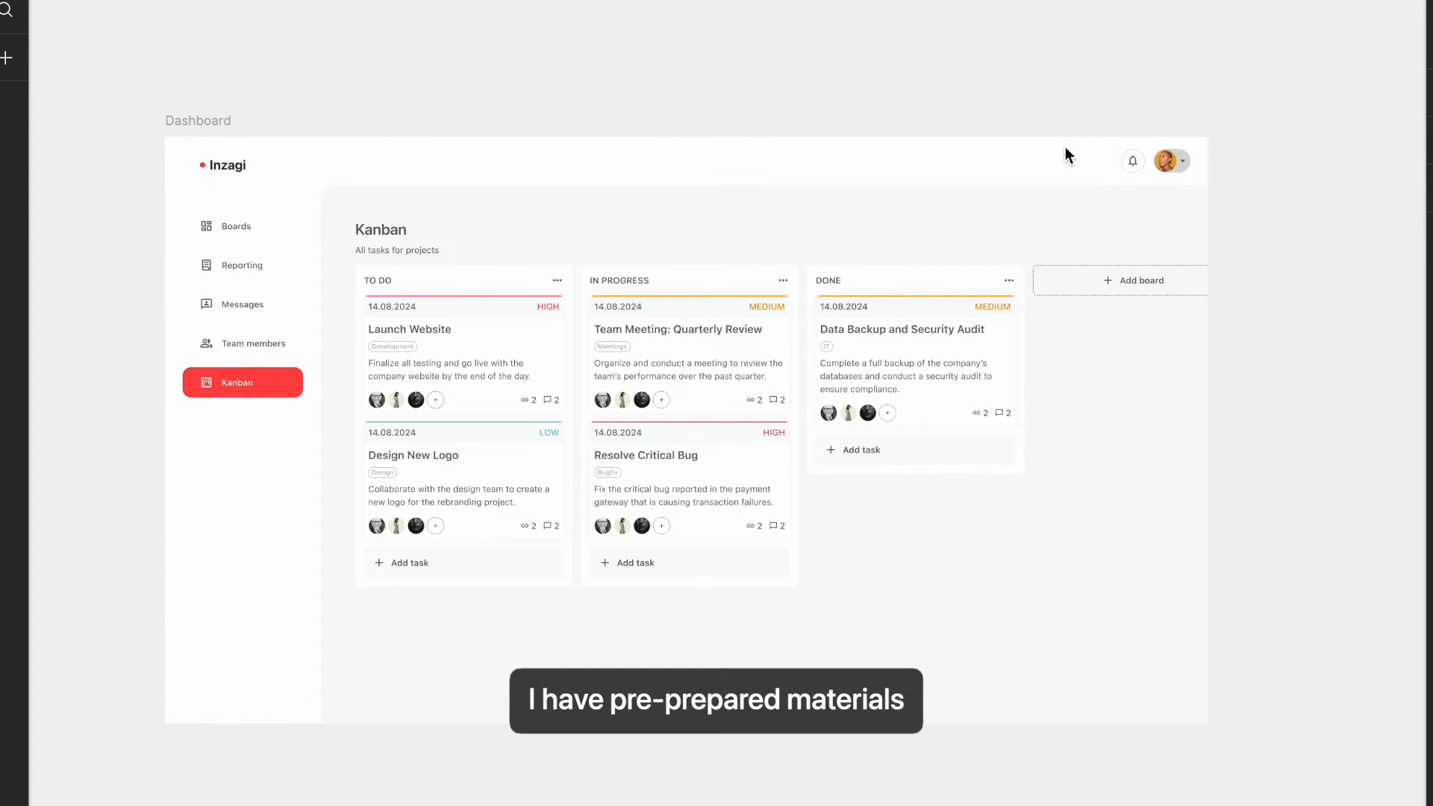
# Step: Place the header's circular bell button on the empty canvas to the right of the dashboard
pyautogui.hscroll(6, 1129, 196)
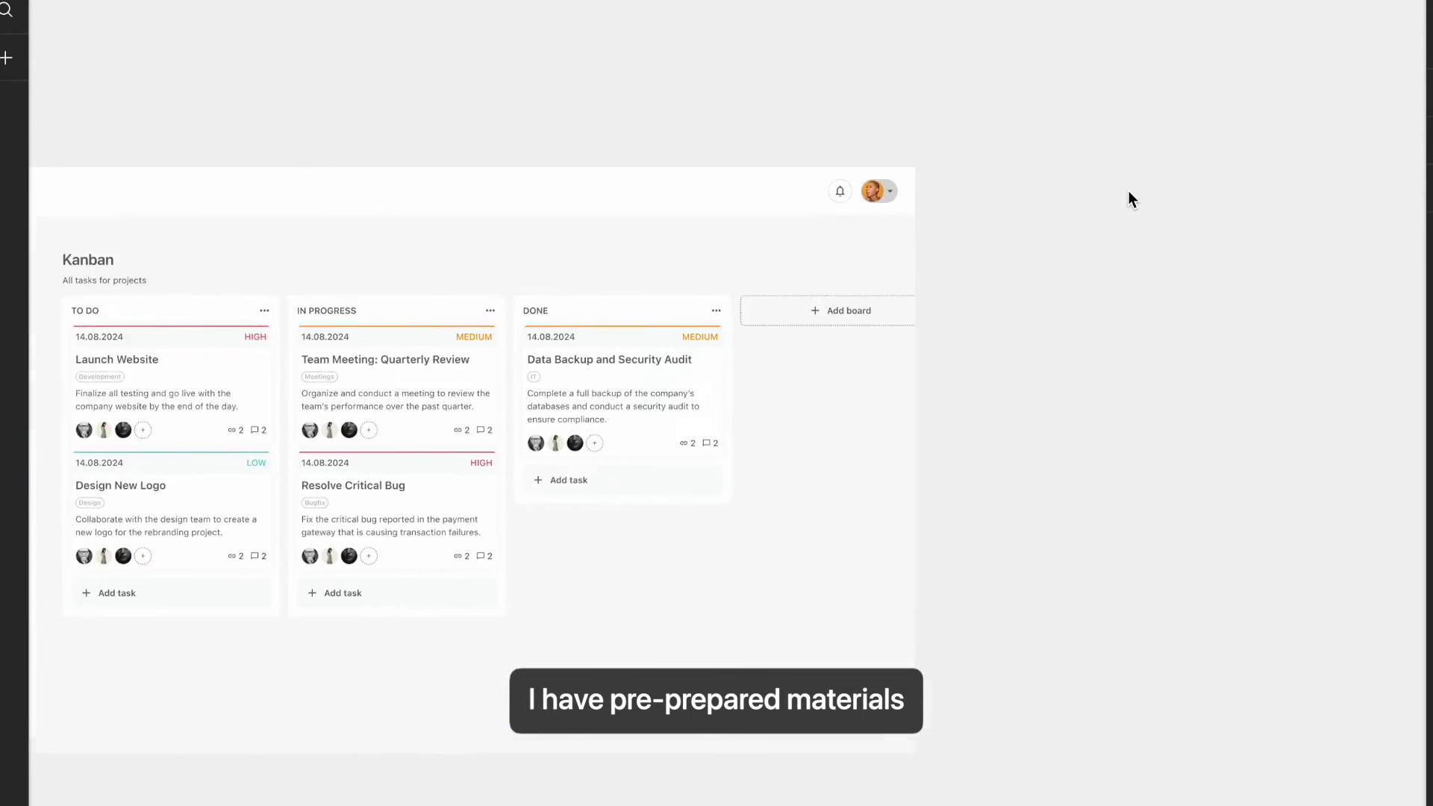
pyautogui.scroll(5, 1002, 195)
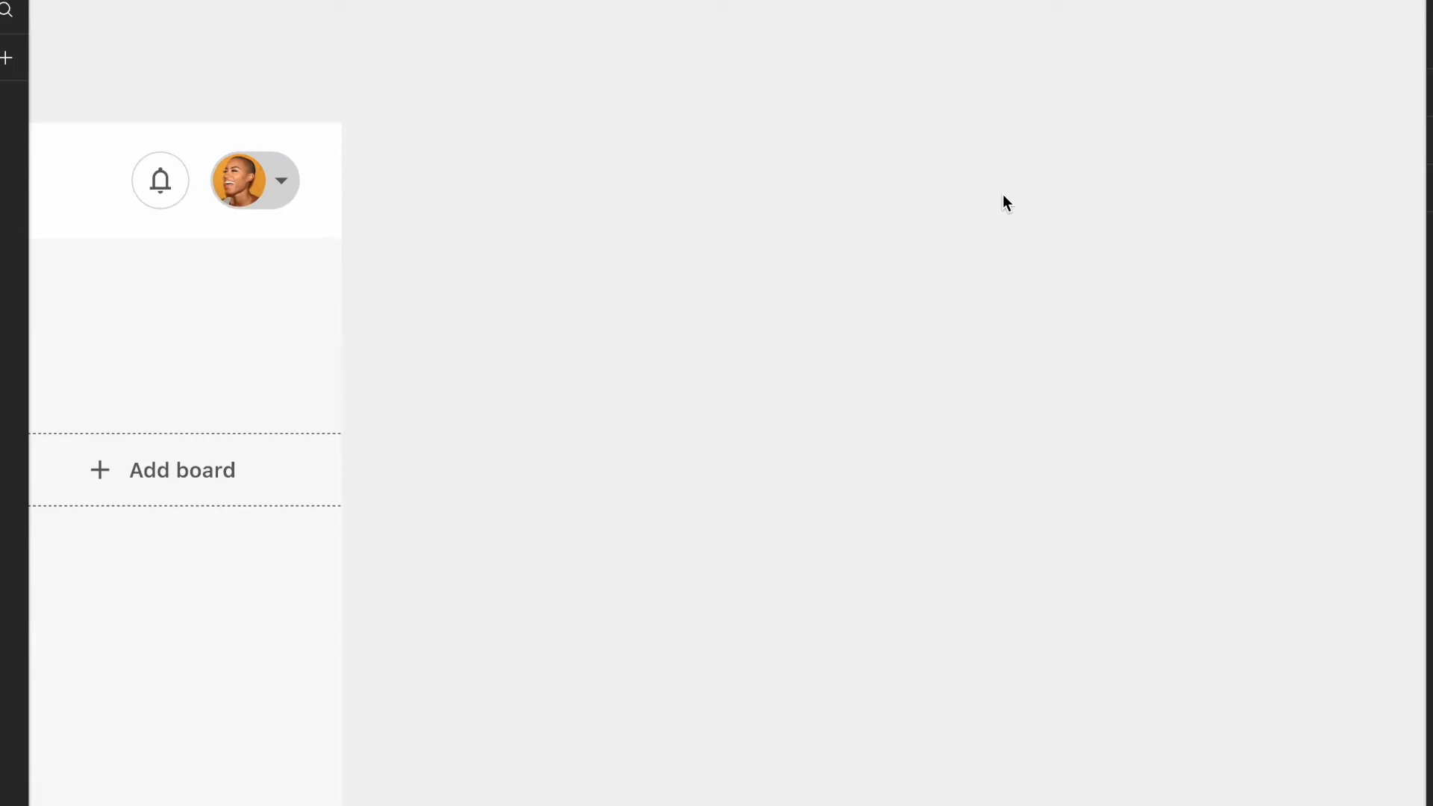
pyautogui.click(265, 252)
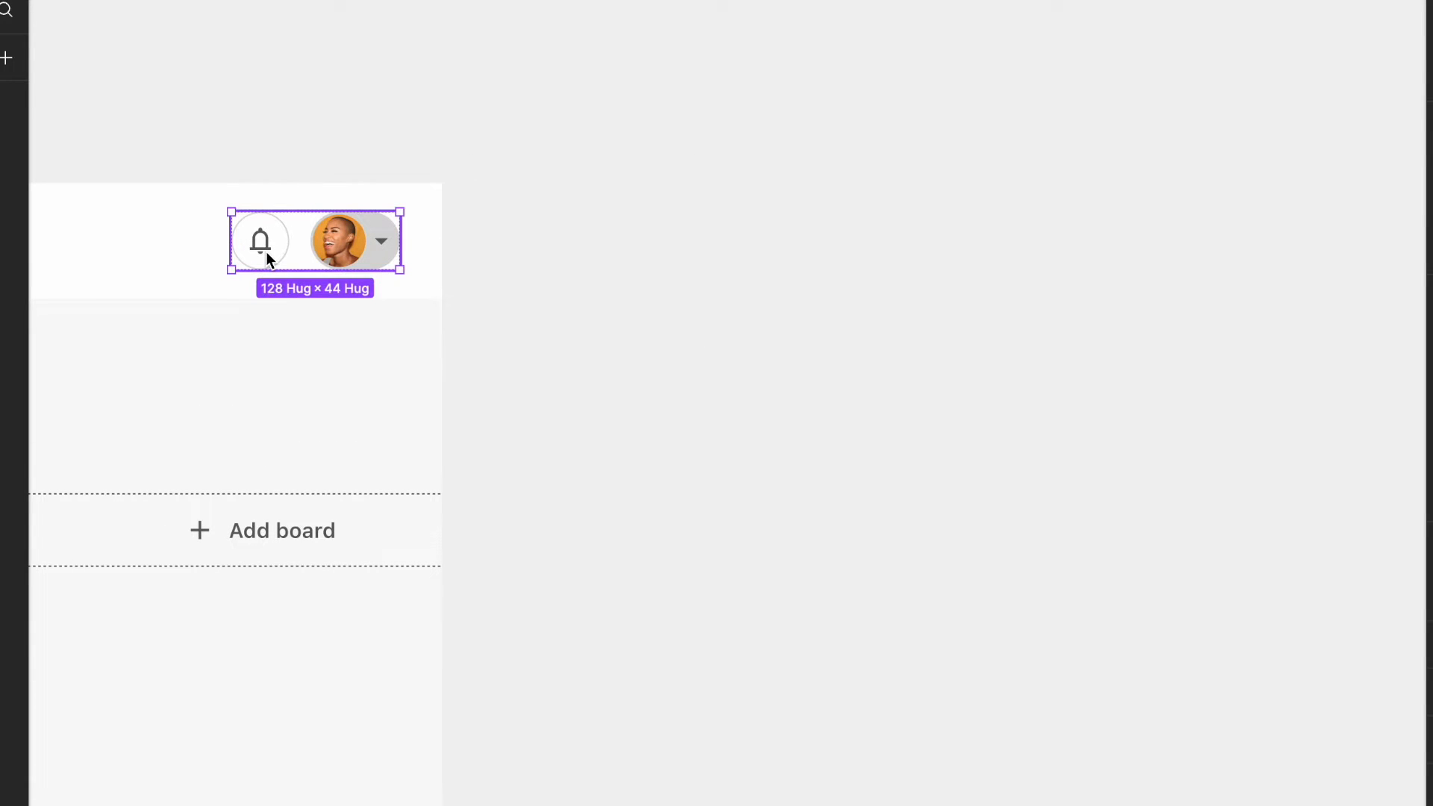
pyautogui.click(266, 253)
pyautogui.moveTo(266, 252); pyautogui.dragTo(751, 195)
pyautogui.scroll(3, 752, 196)
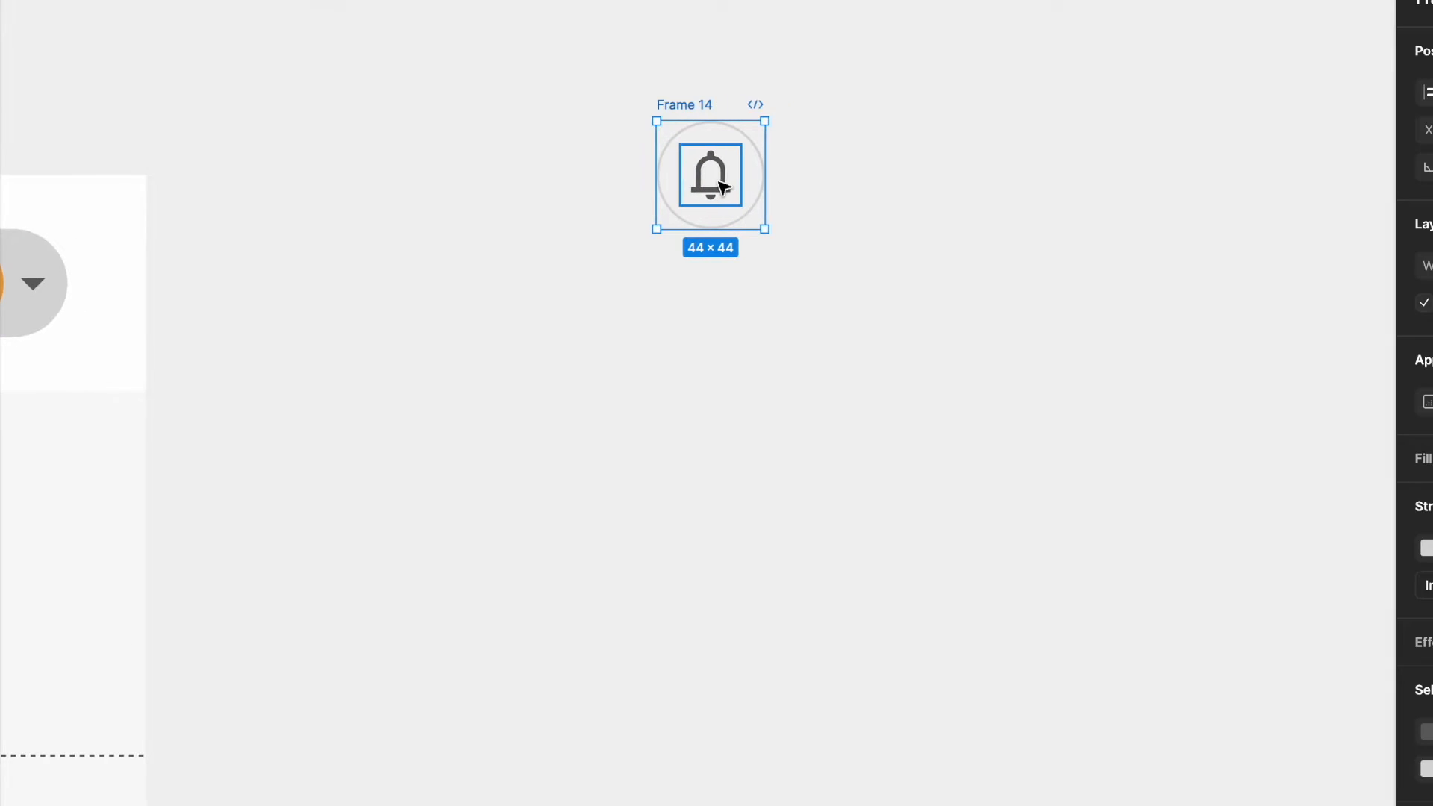
# Step: Replace the bell icon in the circular button with the outlined magnifier from the Material Symbols plugin, searching for "search"
pyautogui.doubleClick(751, 190)
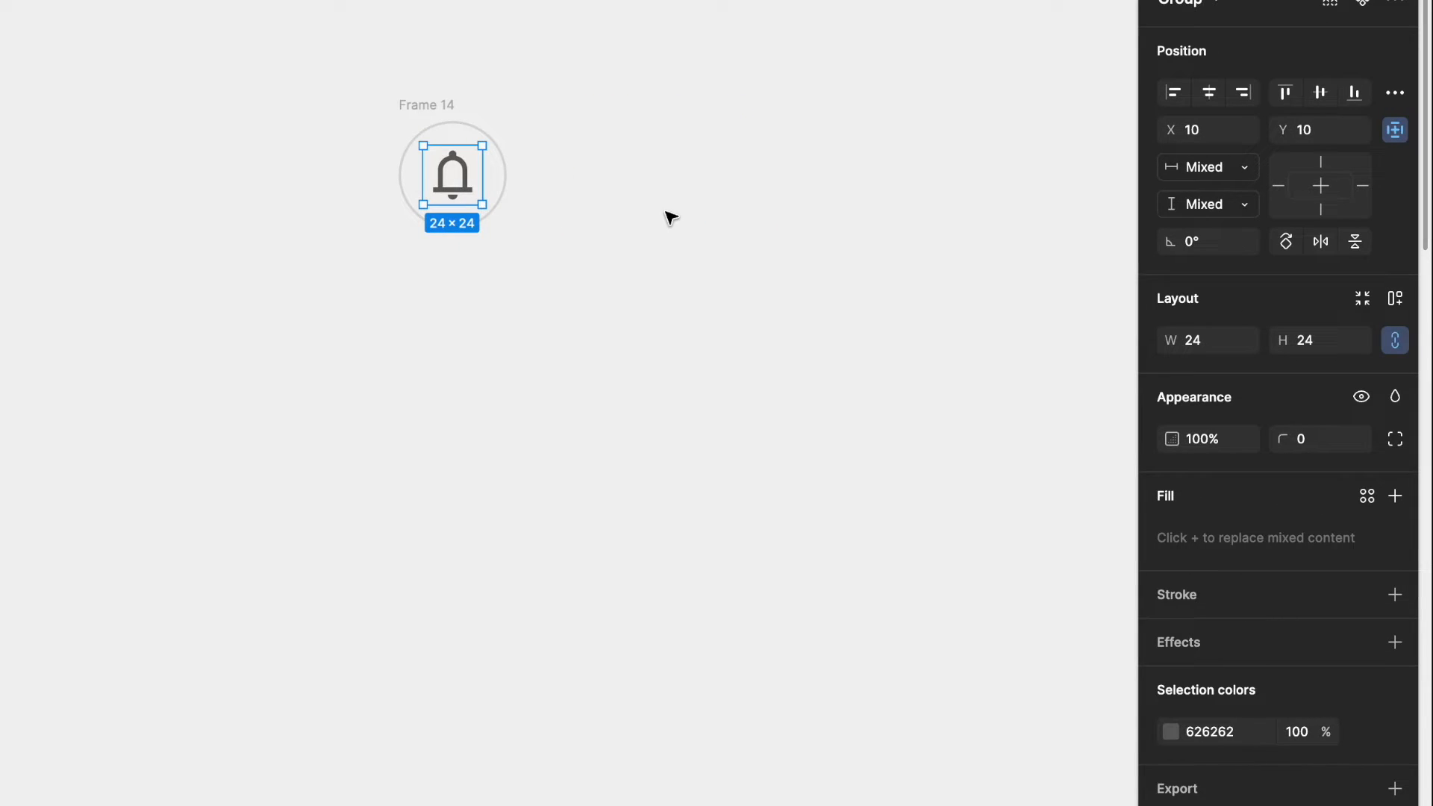
pyautogui.rightClick(667, 212)
pyautogui.moveTo(740, 405)
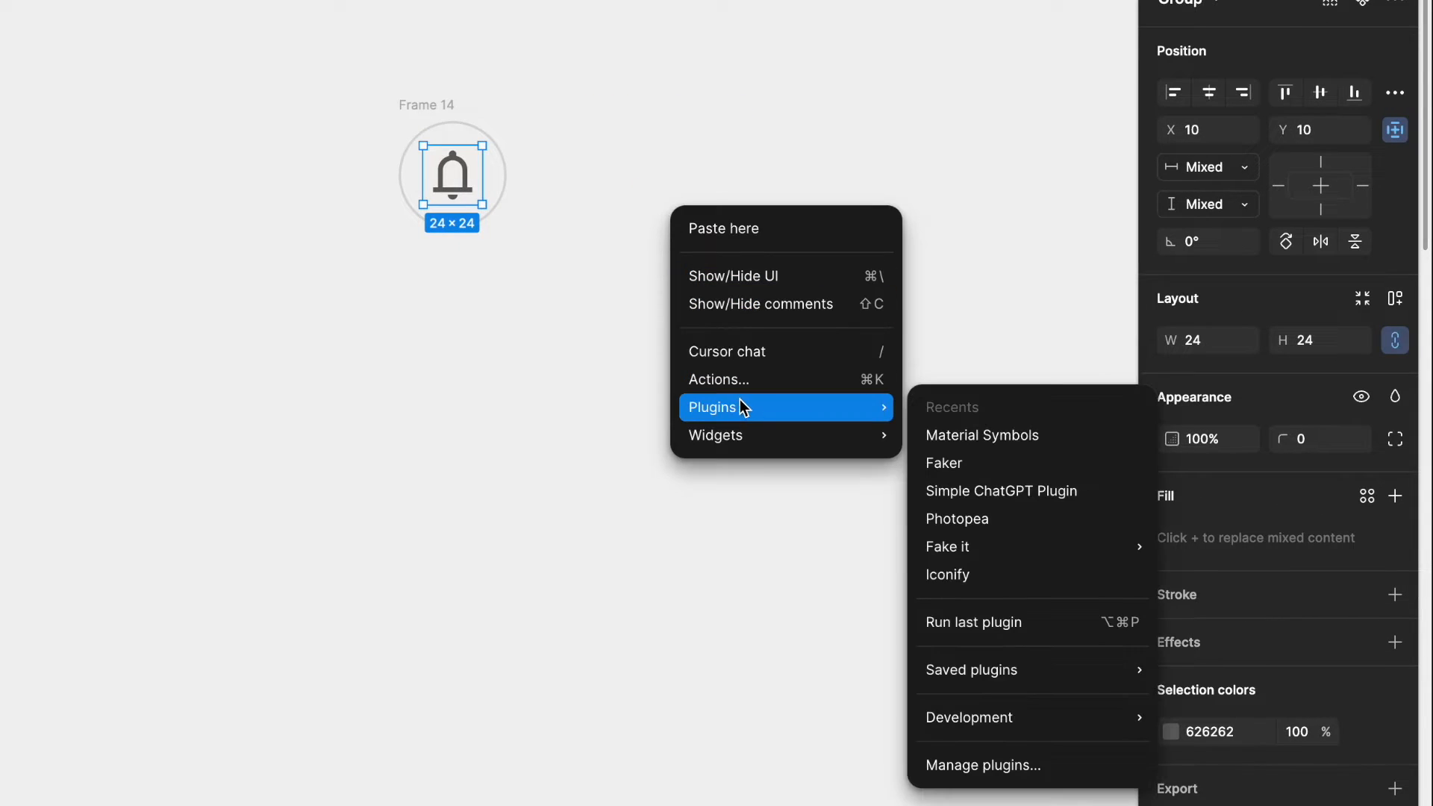
pyautogui.click(953, 435)
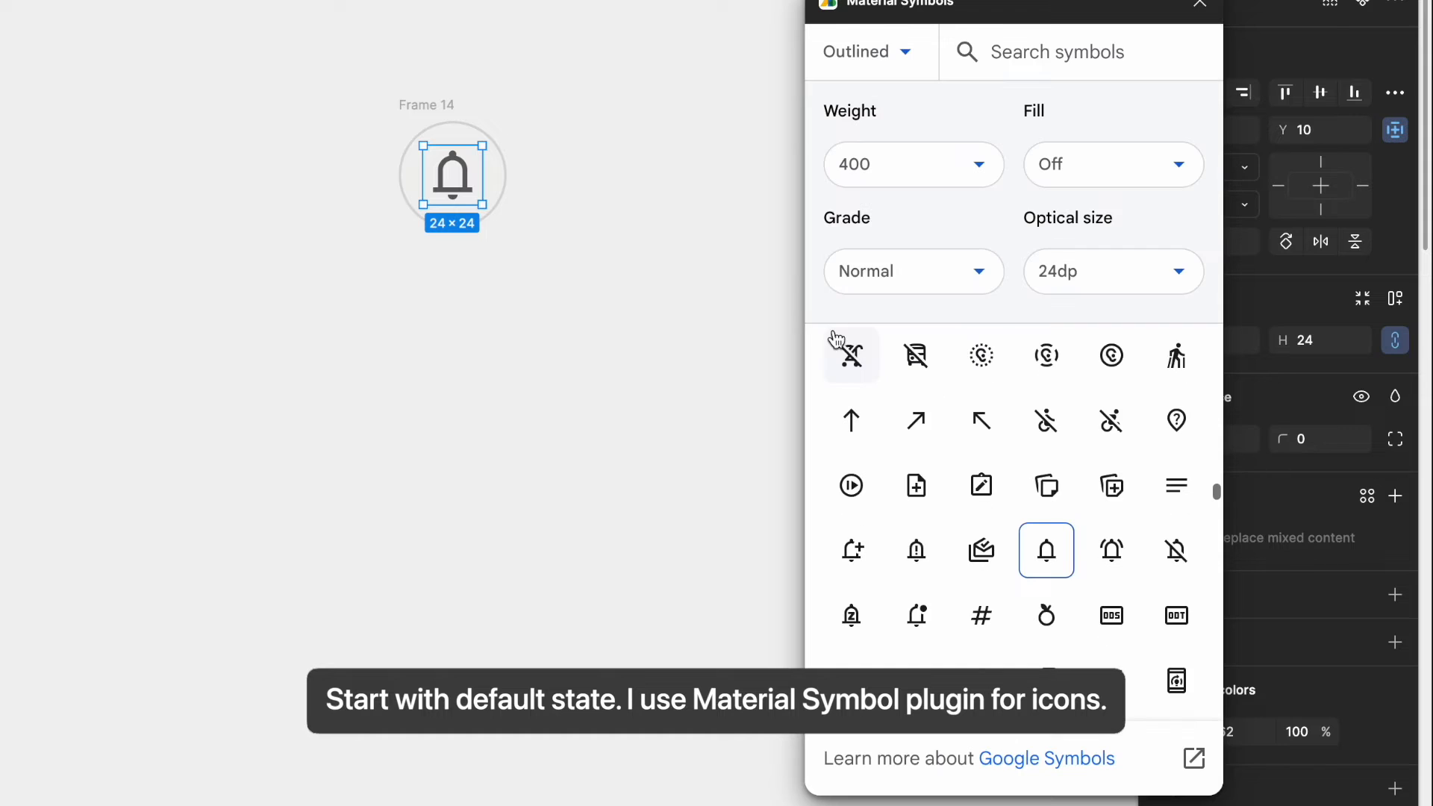
pyautogui.click(1056, 54)
pyautogui.write('search')
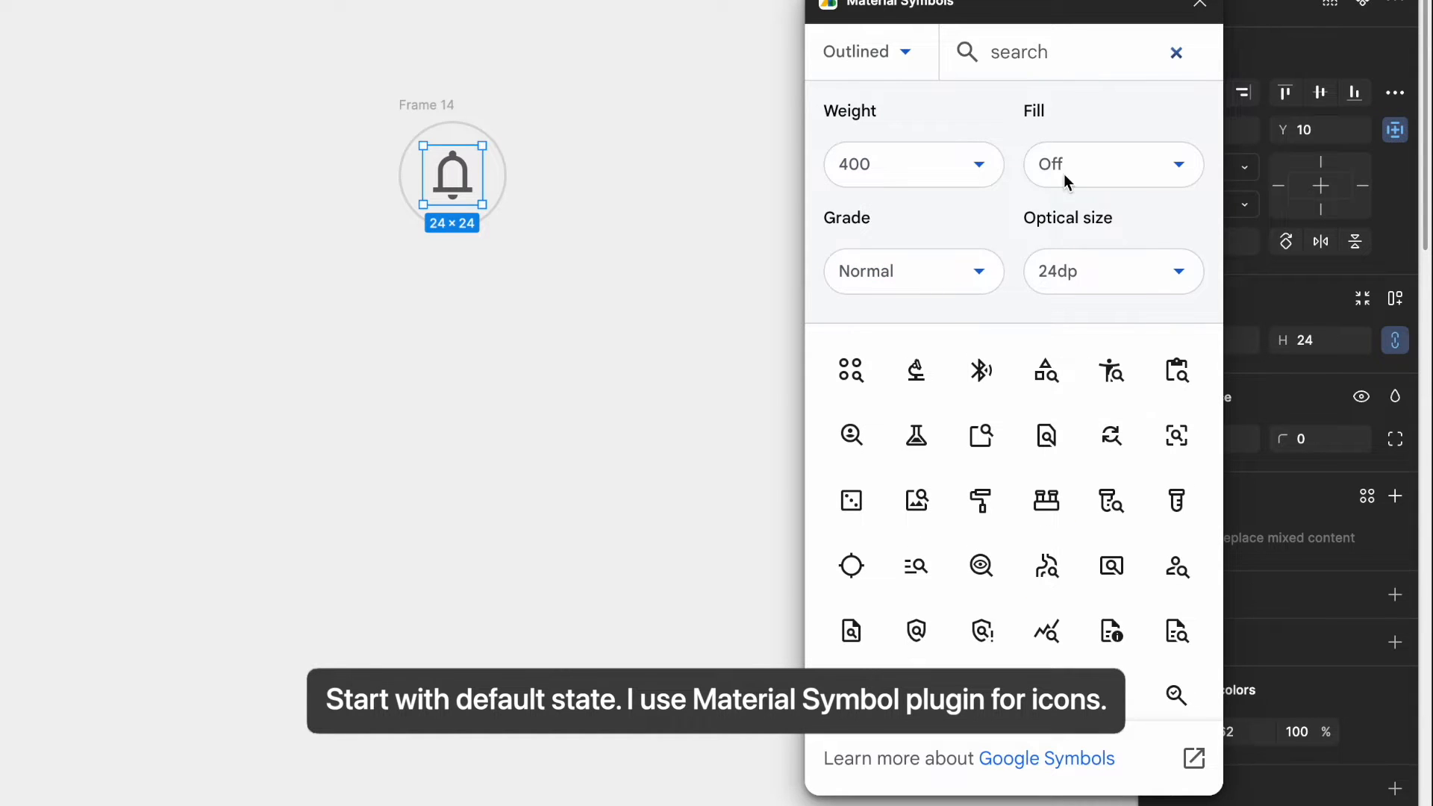
pyautogui.scroll(-2, 1046, 504)
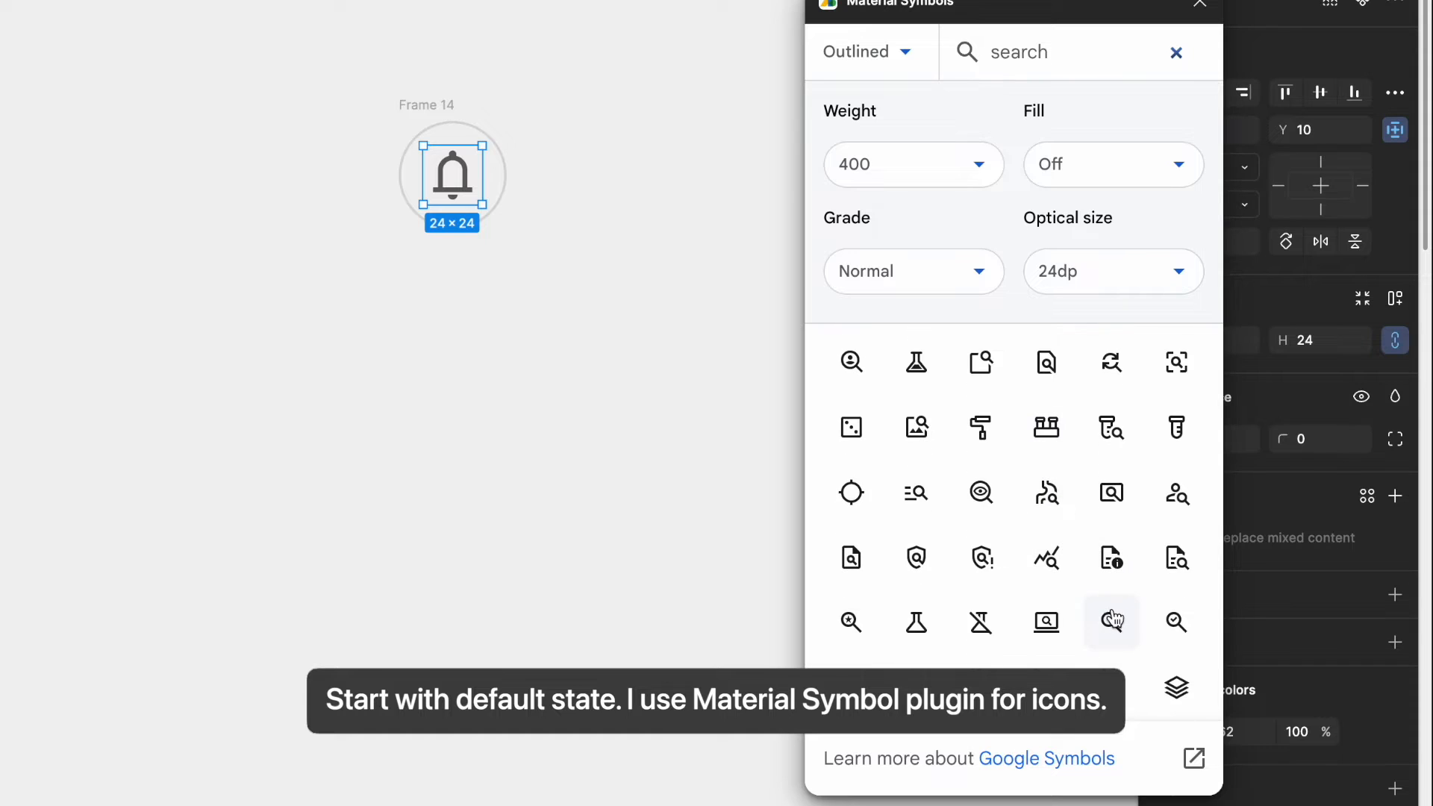
pyautogui.click(1112, 620)
pyautogui.scroll(-2, 1112, 620)
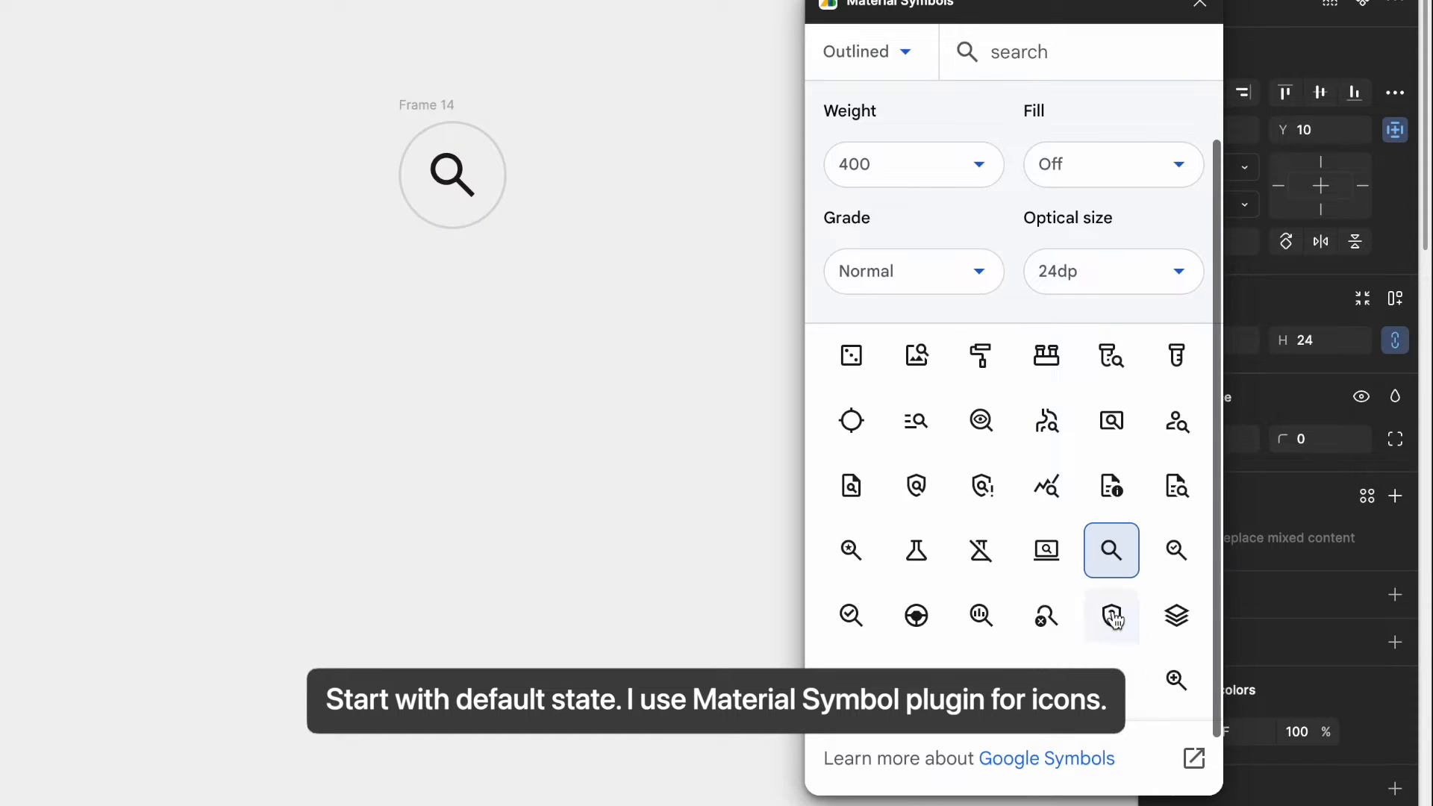
pyautogui.click(1197, 9)
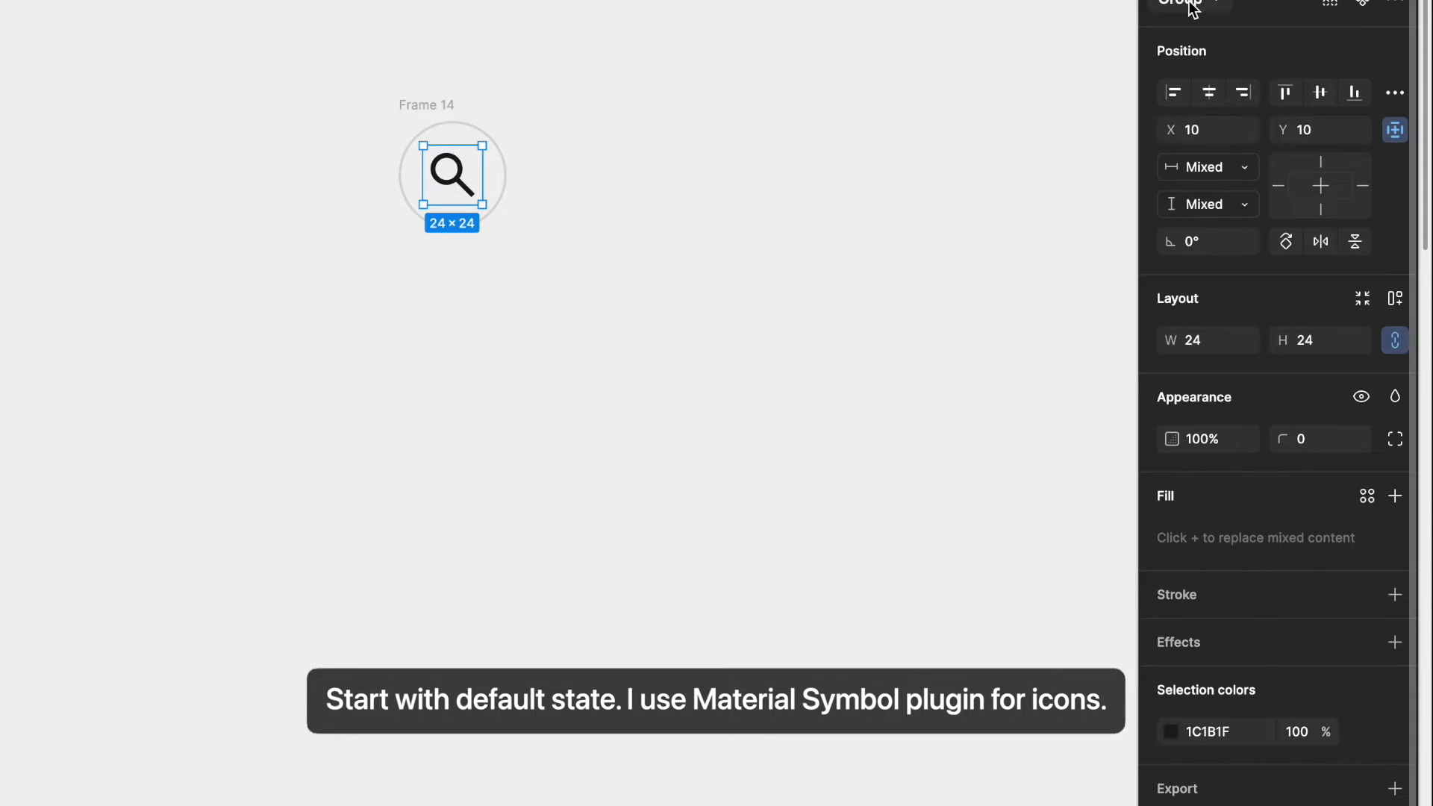
pyautogui.click(697, 261)
pyautogui.click(432, 101)
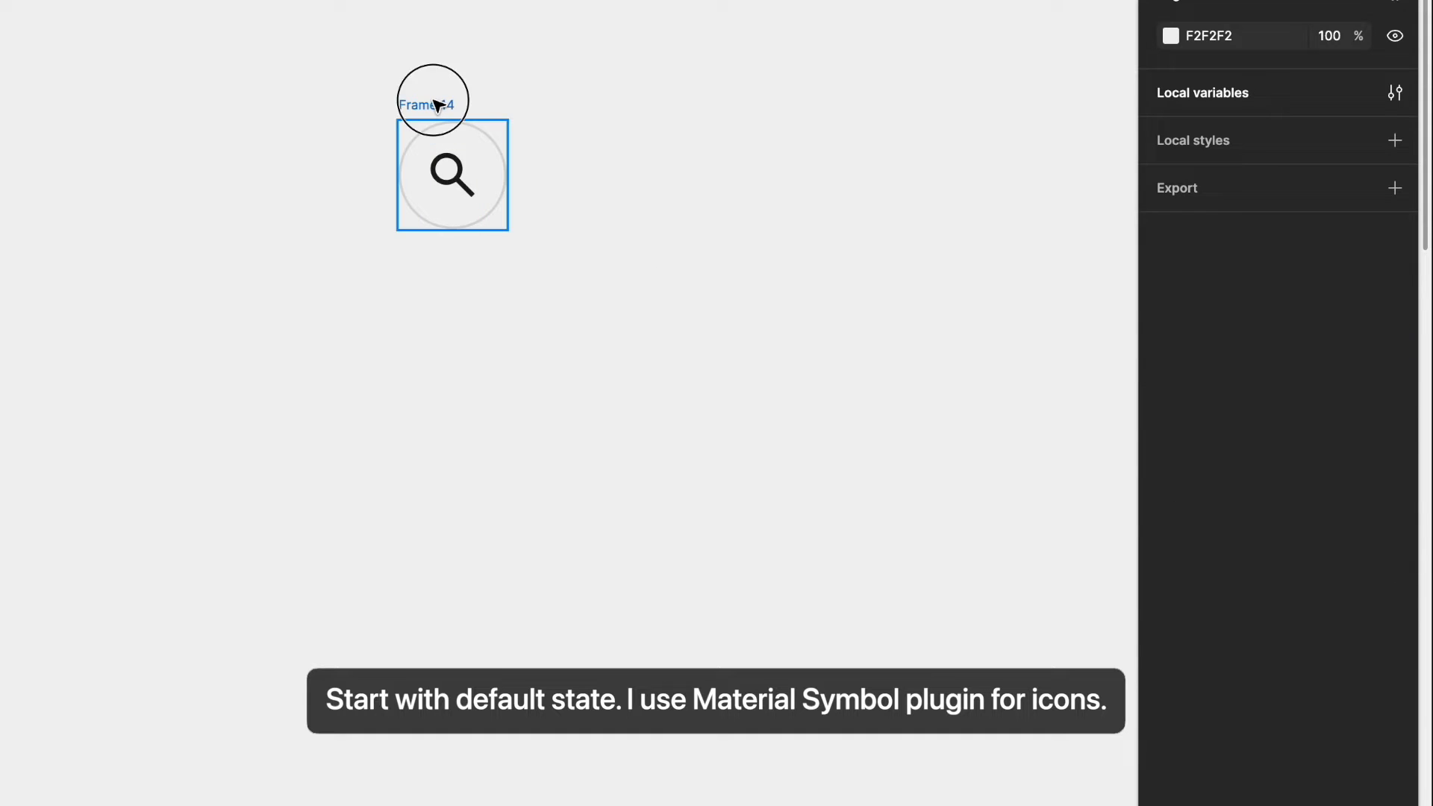
pyautogui.moveTo(505, 159); pyautogui.dragTo(544, 159)
pyautogui.hotkey('ctrl', 'z')
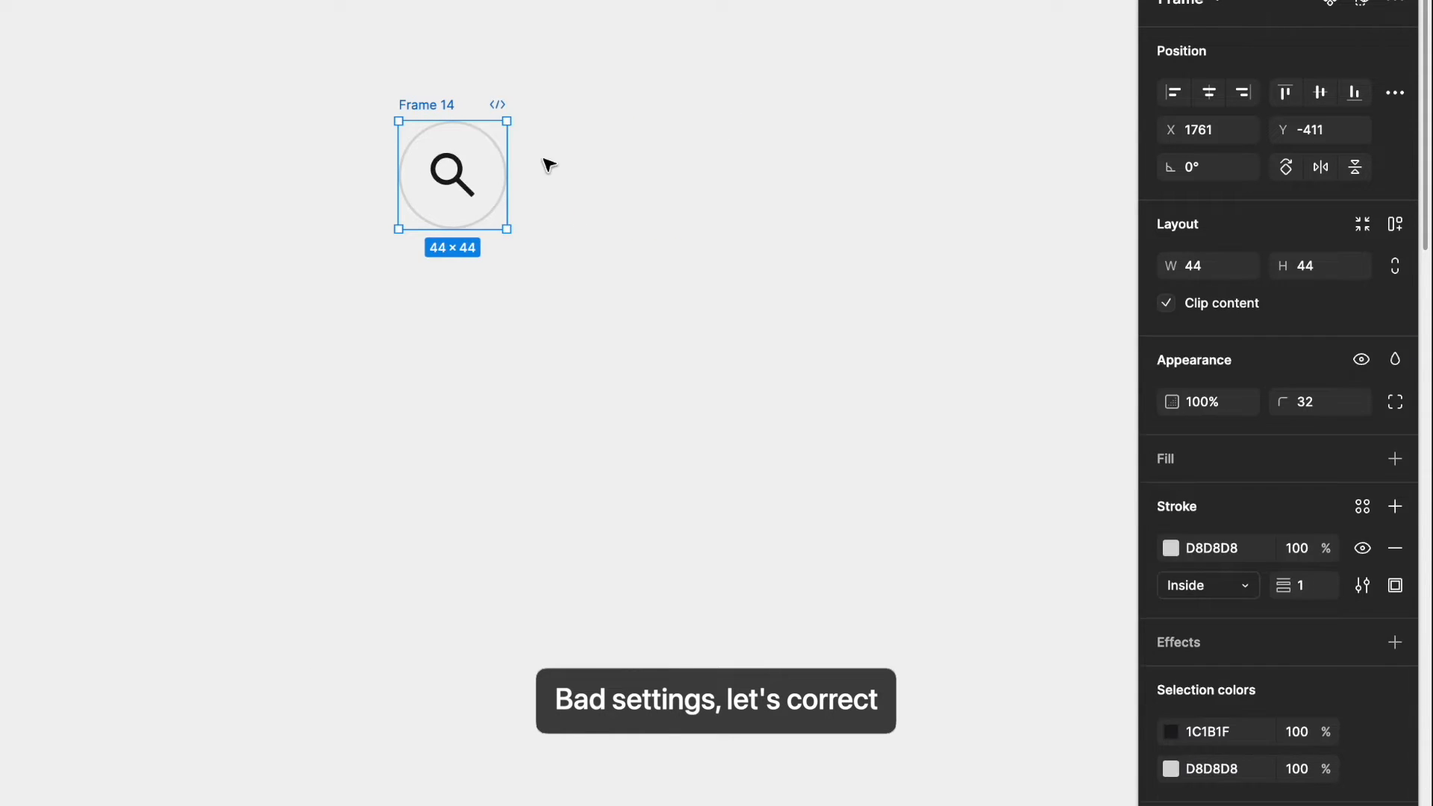
# Step: Set the magnifier icon's horizontal constraint to Left and widen its surrounding frame to about 189 px
pyautogui.click(475, 175)
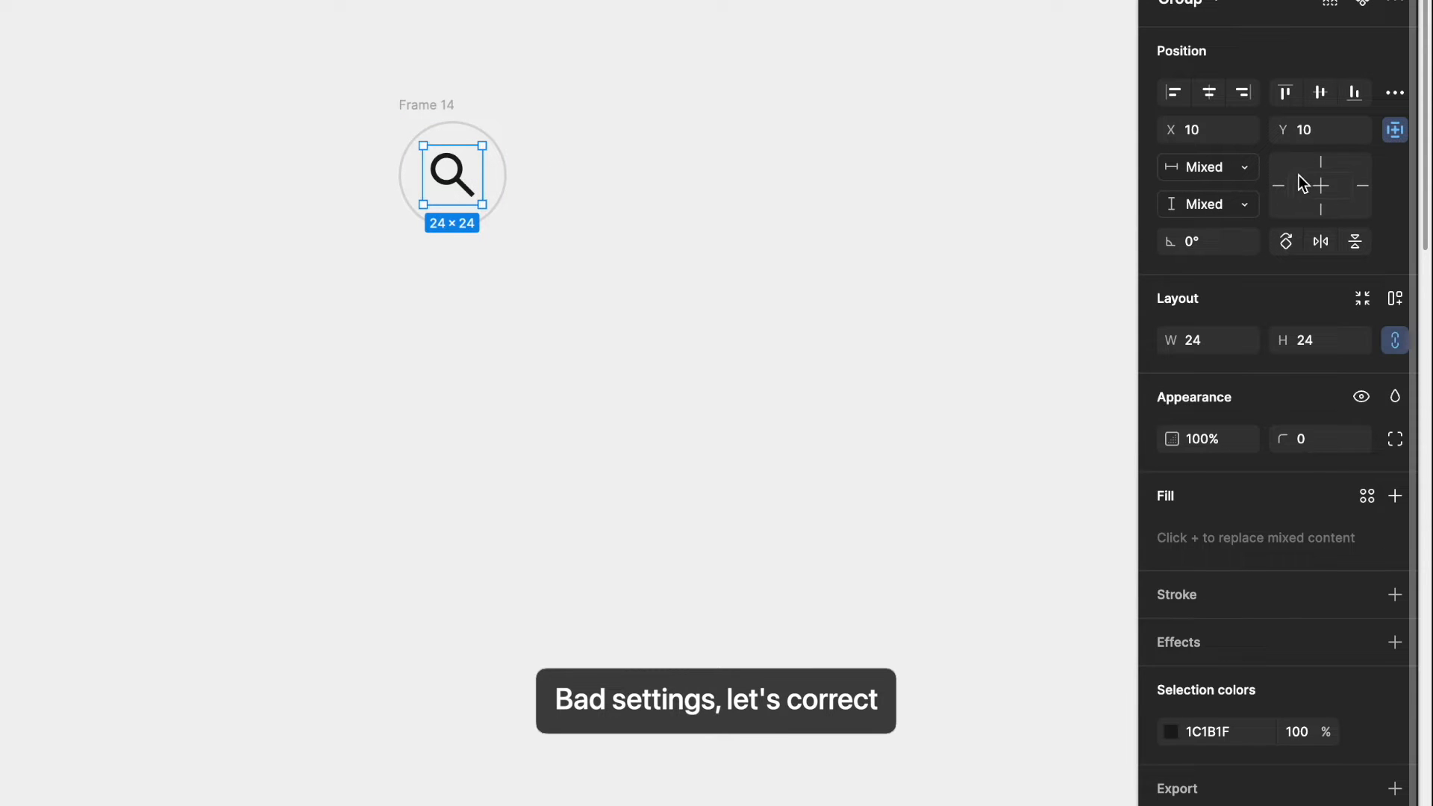
pyautogui.click(448, 105)
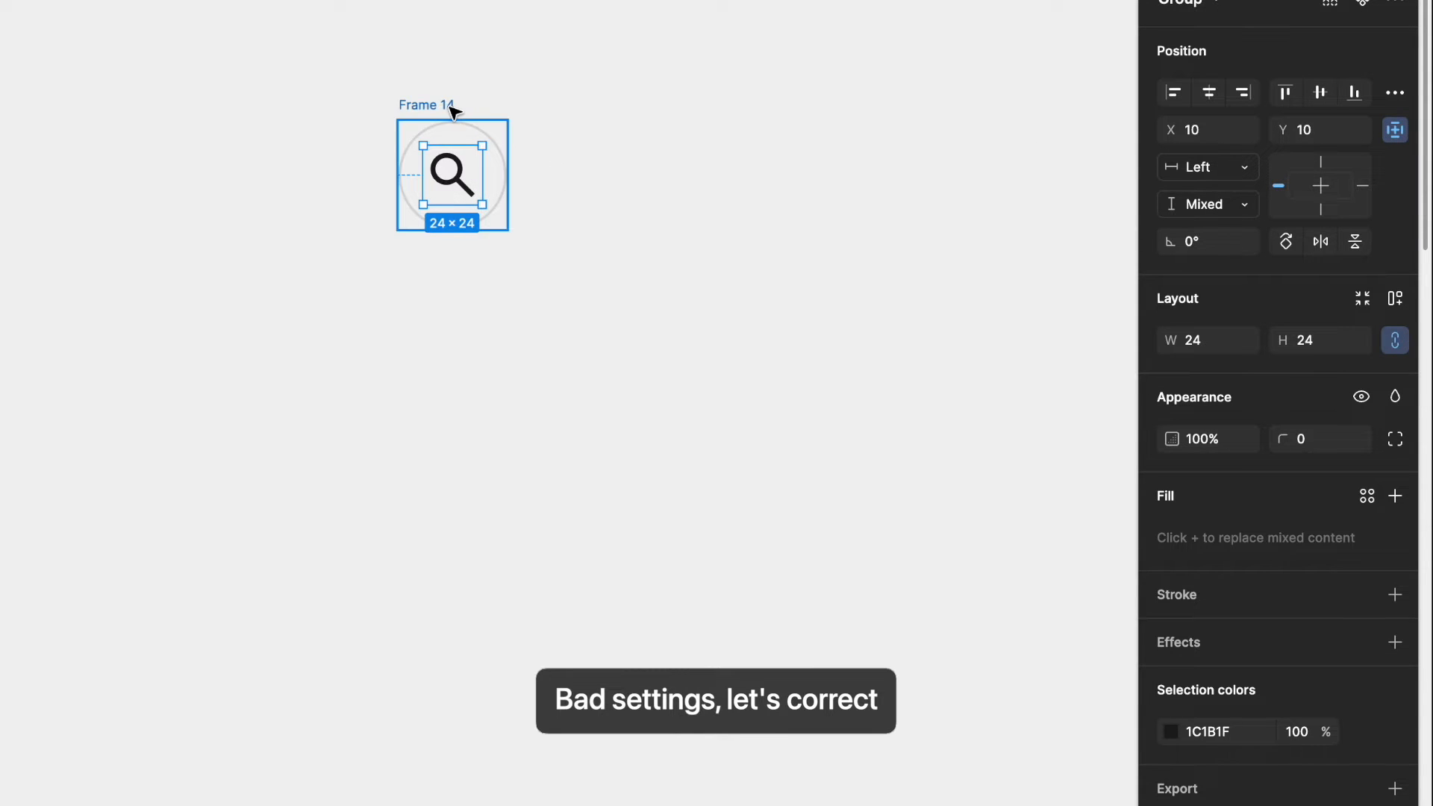
pyautogui.moveTo(510, 153); pyautogui.dragTo(864, 165)
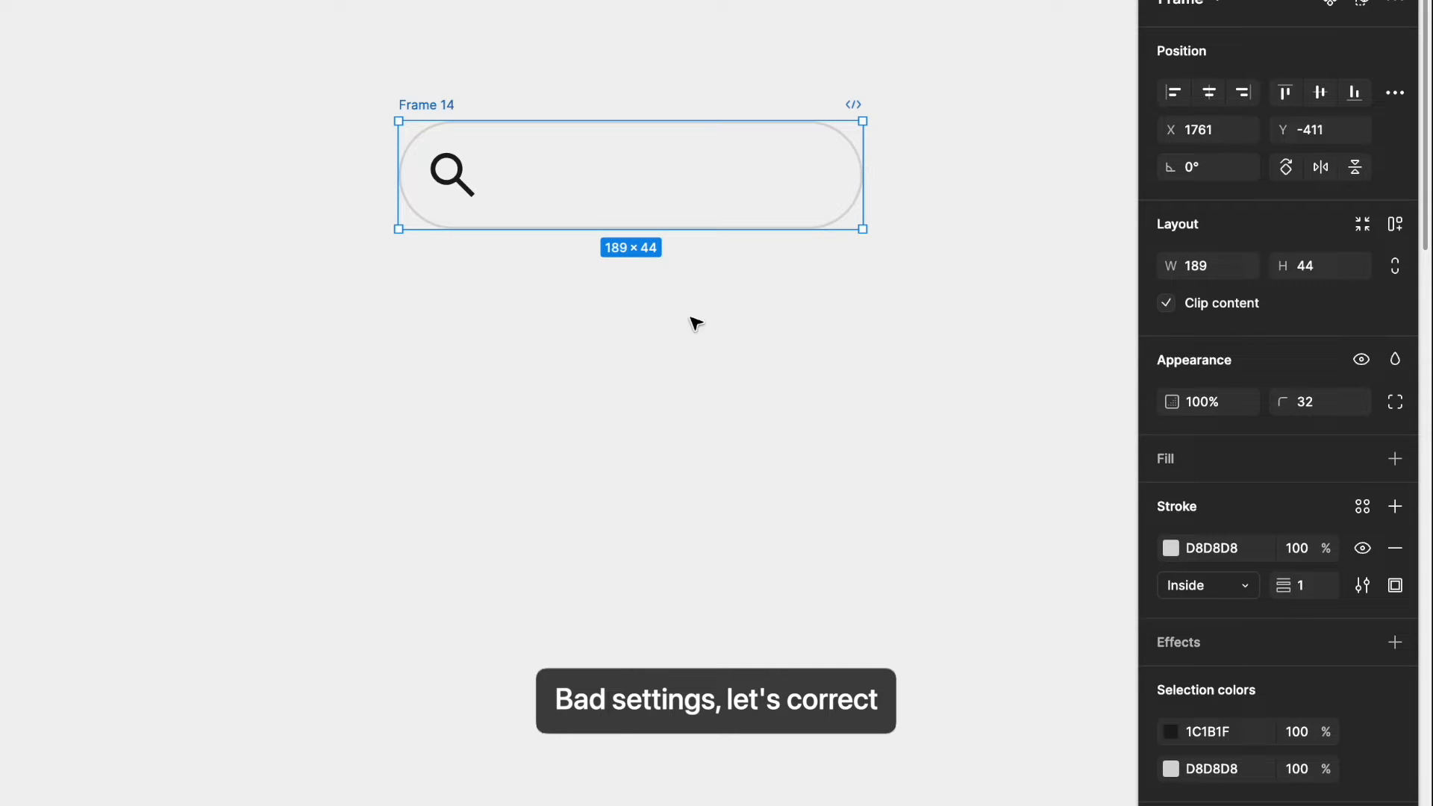
pyautogui.click(654, 347)
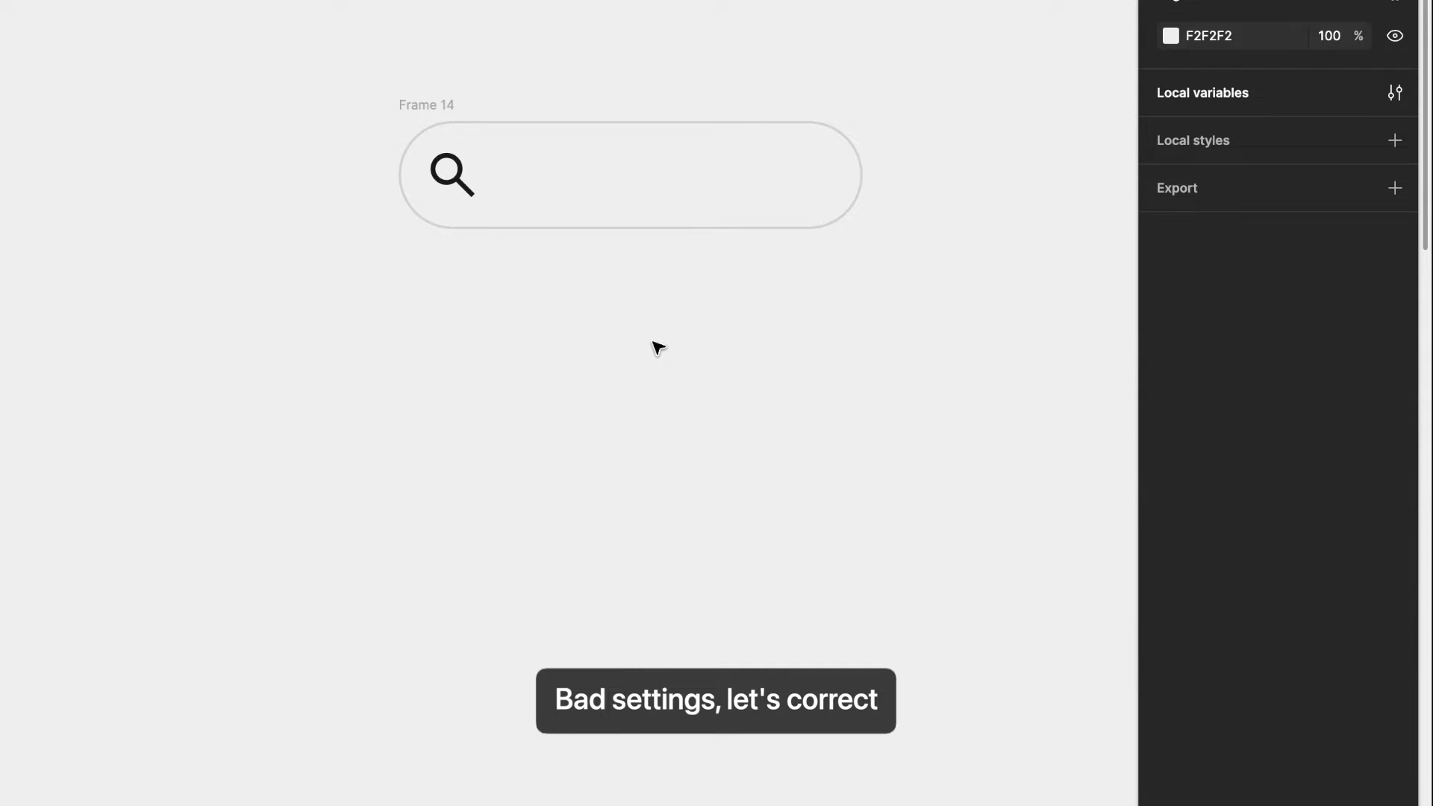
# Step: Add the text "Search..." on the canvas below the search frame
pyautogui.press('t')
pyautogui.click(514, 336)
pyautogui.write('Search...')
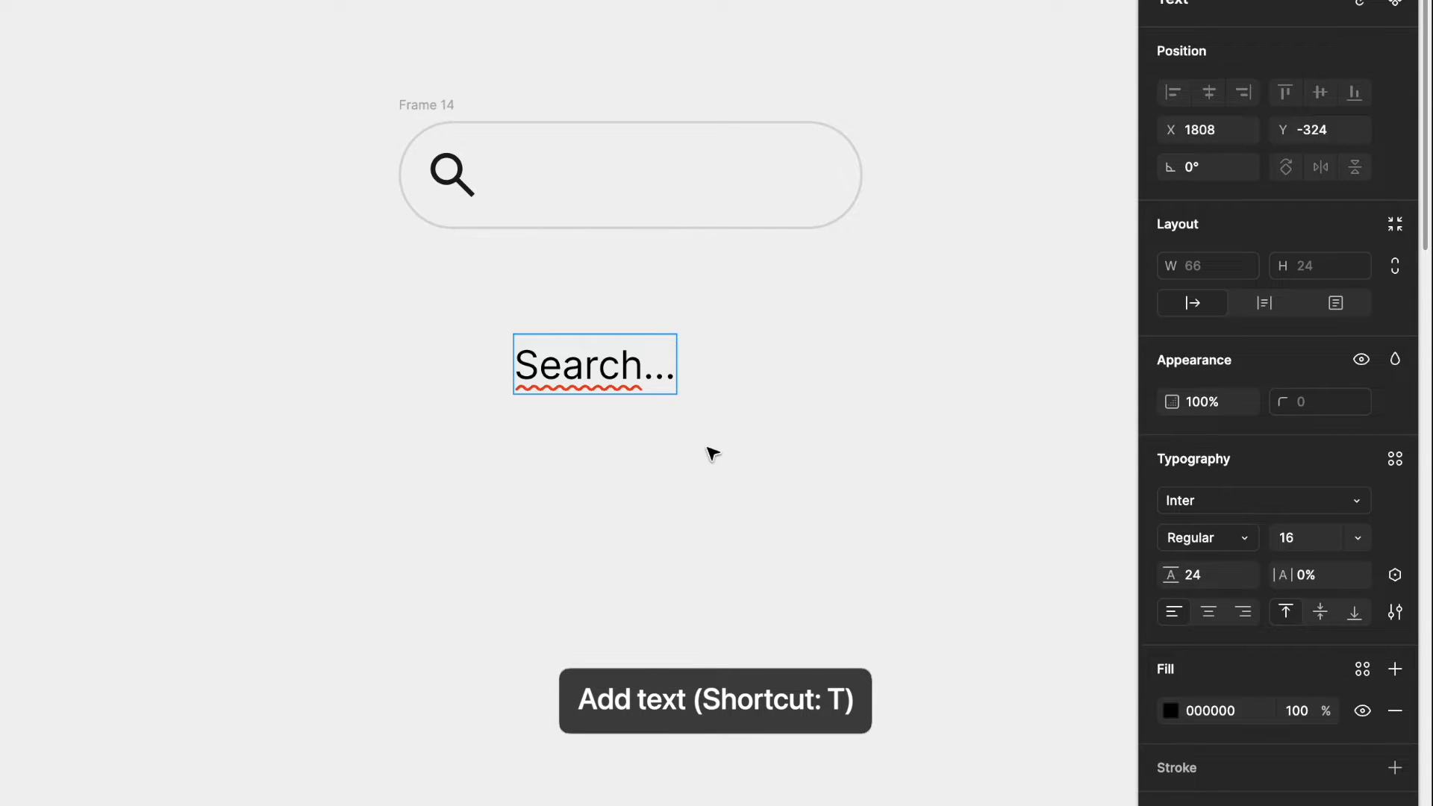
pyautogui.press('Escape')
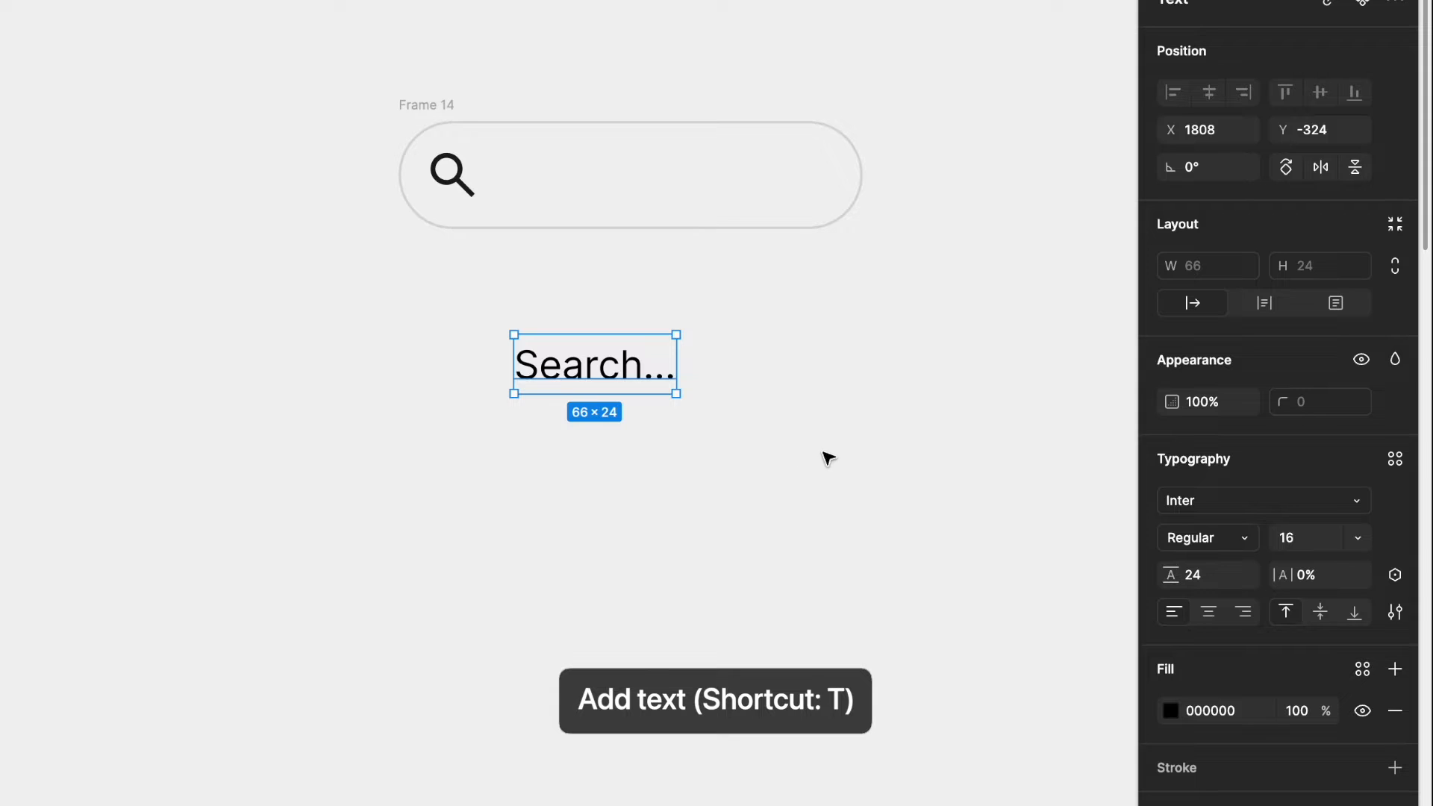
# Step: Sample the magnifier icon's colour 1C1B1F for the "Search..." text fill and set the fill's opacity to 30%
pyautogui.click(1167, 715)
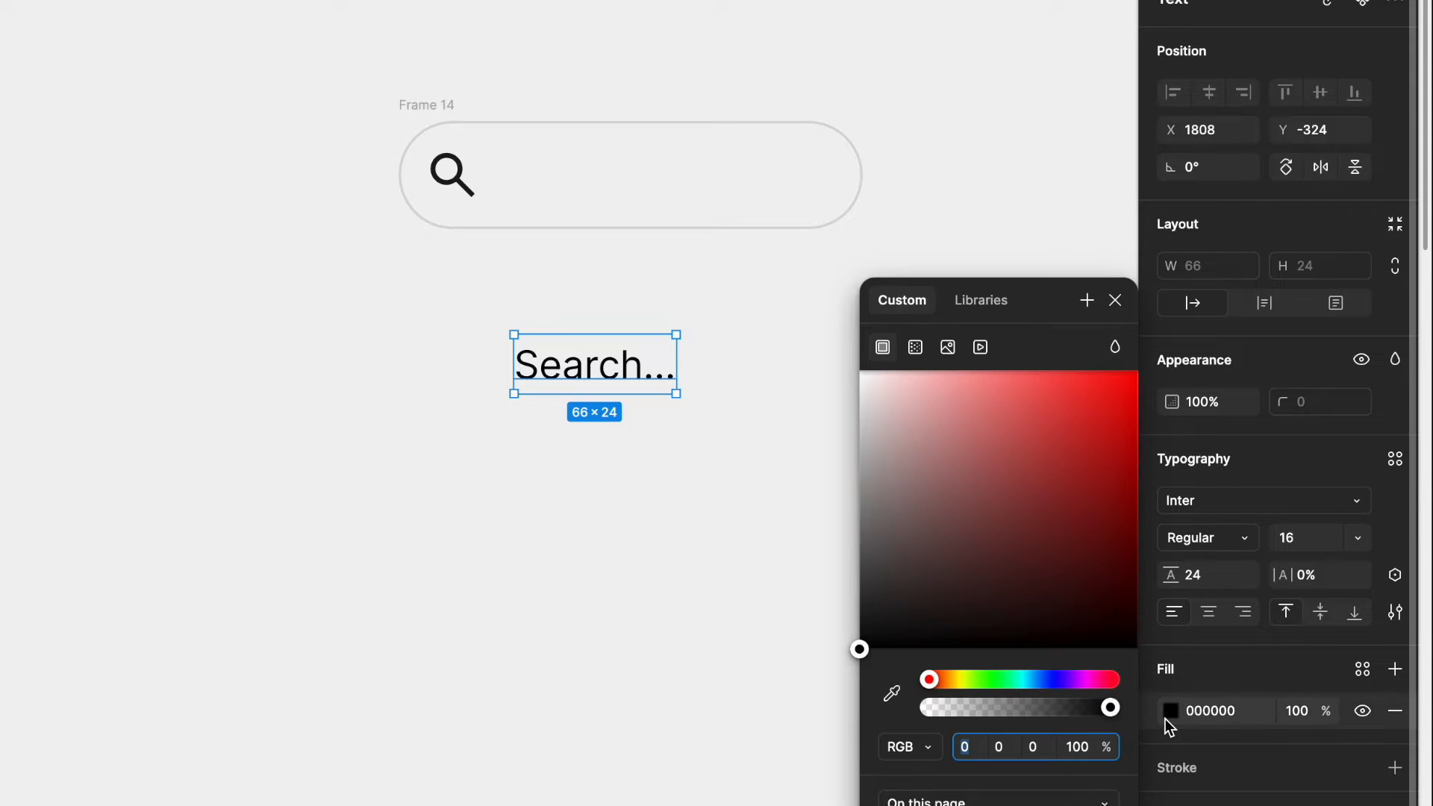
pyautogui.click(895, 694)
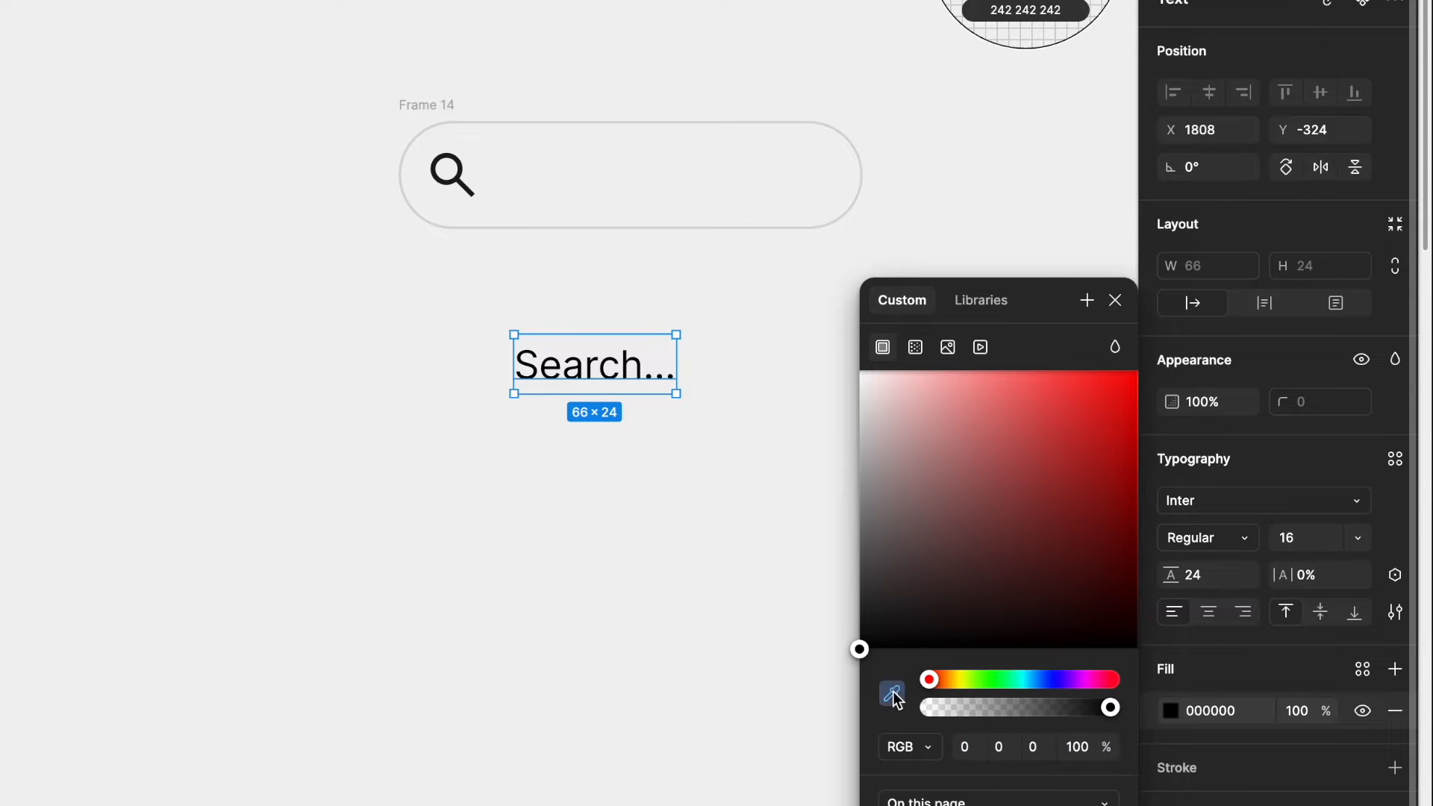
pyautogui.click(456, 179)
pyautogui.click(594, 455)
pyautogui.click(595, 361)
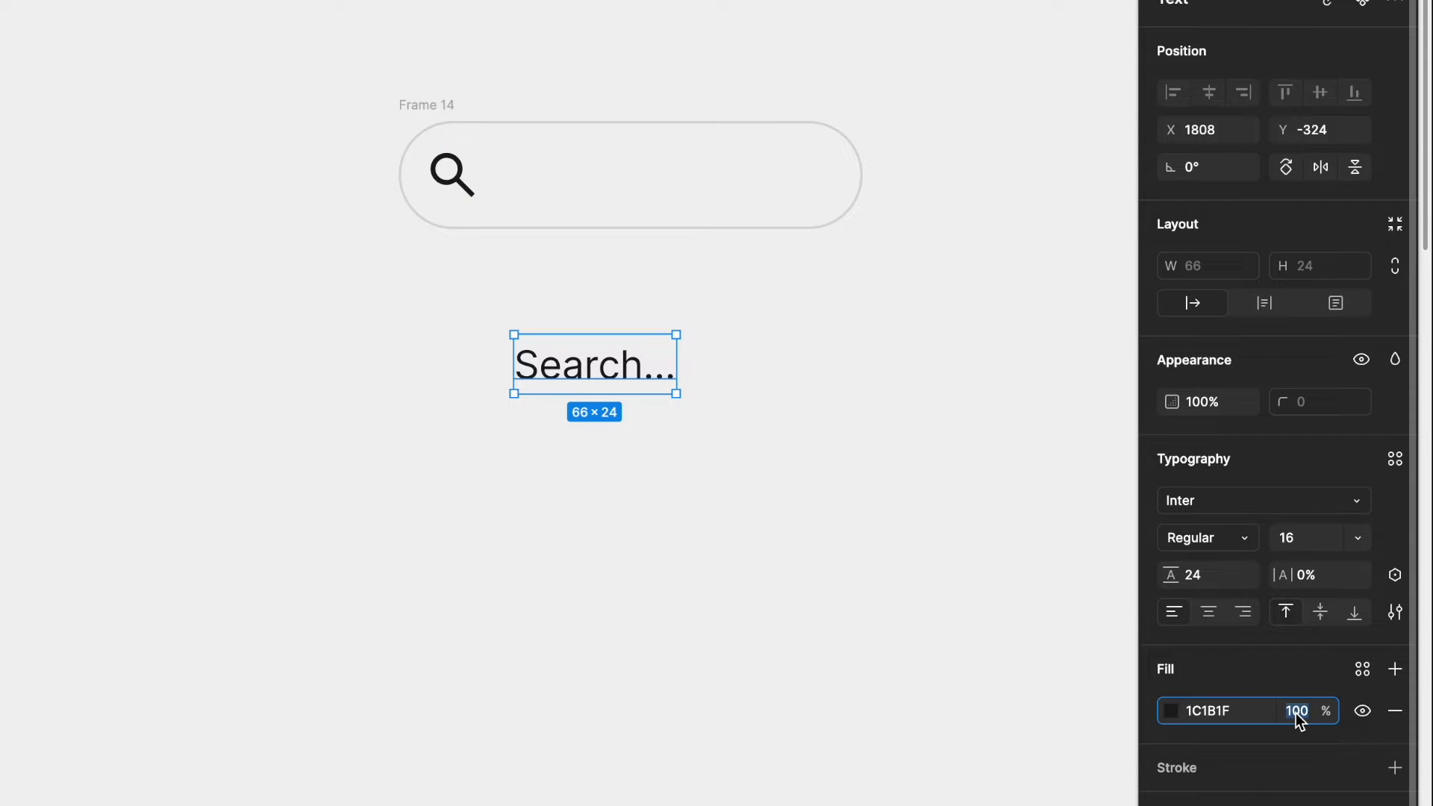
pyautogui.write('30')
pyautogui.press('Return')
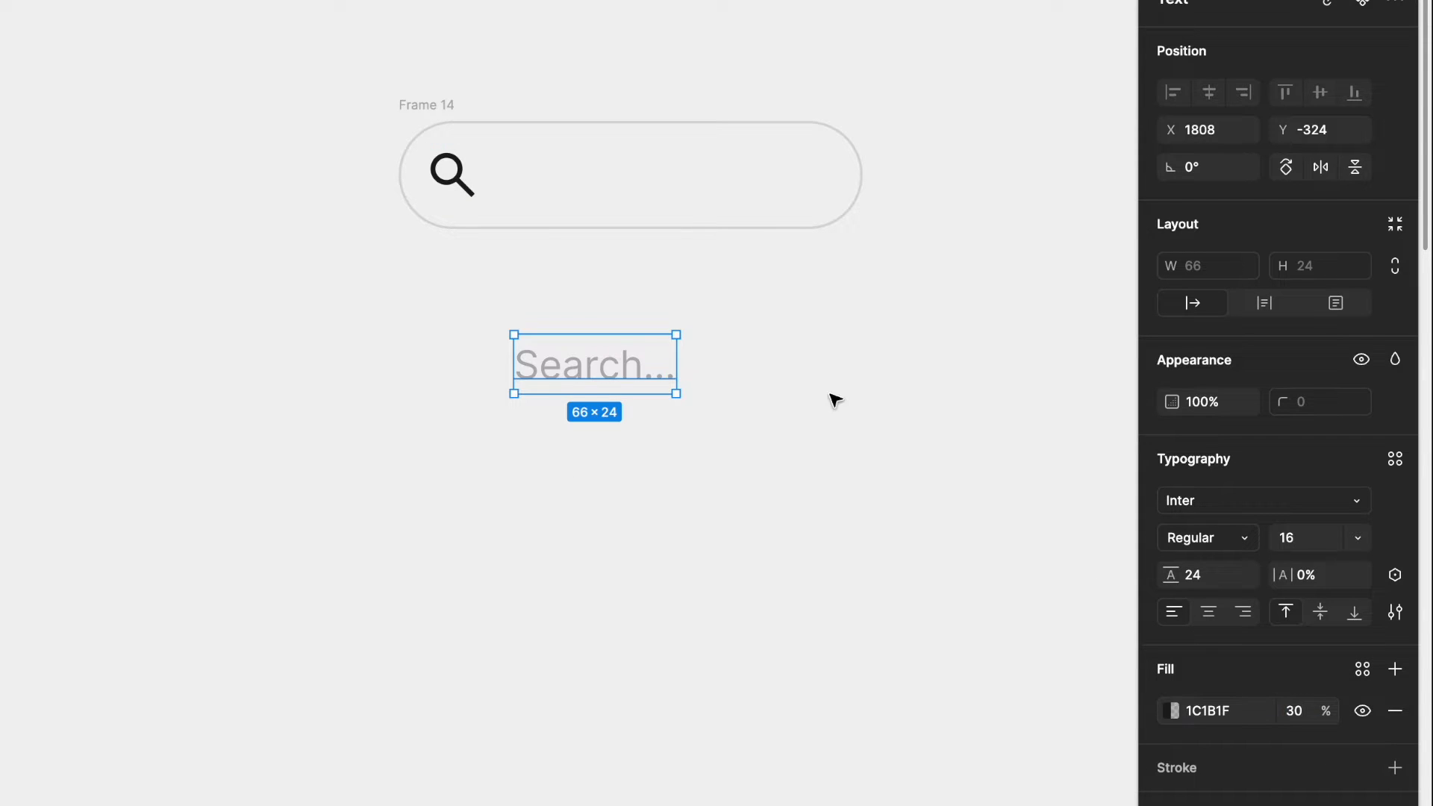
# Step: Move the "Search..." text into the search frame, vertically centred and 12 px to the right of the magnifier icon
pyautogui.moveTo(589, 378); pyautogui.dragTo(615, 186)
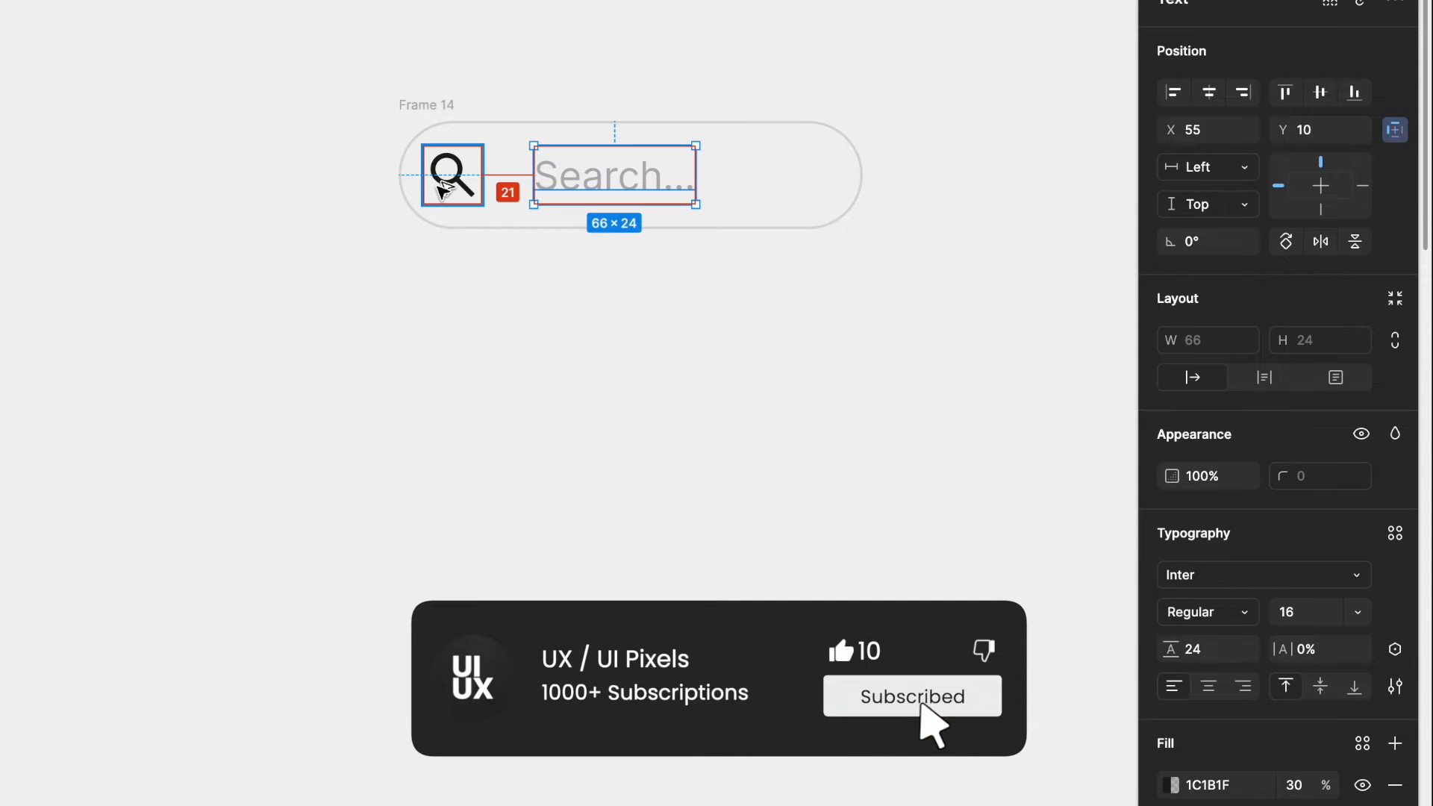
pyautogui.press('Left')
pyautogui.press('Left')
pyautogui.press('Left')
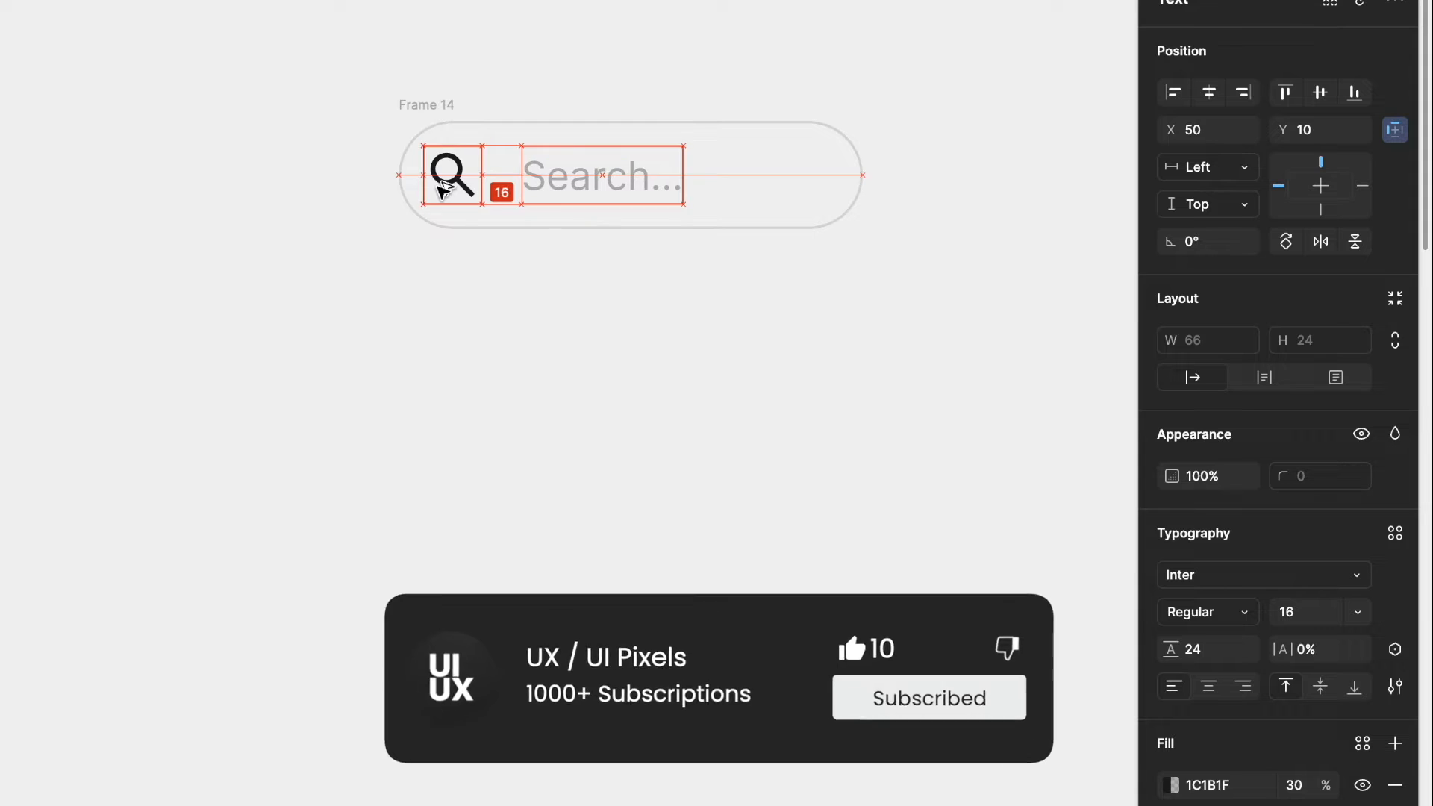
pyautogui.press('Left')
pyautogui.press('Left')
pyautogui.press('Left')
pyautogui.press('Left')
pyautogui.press('Left')
pyautogui.press('Left')
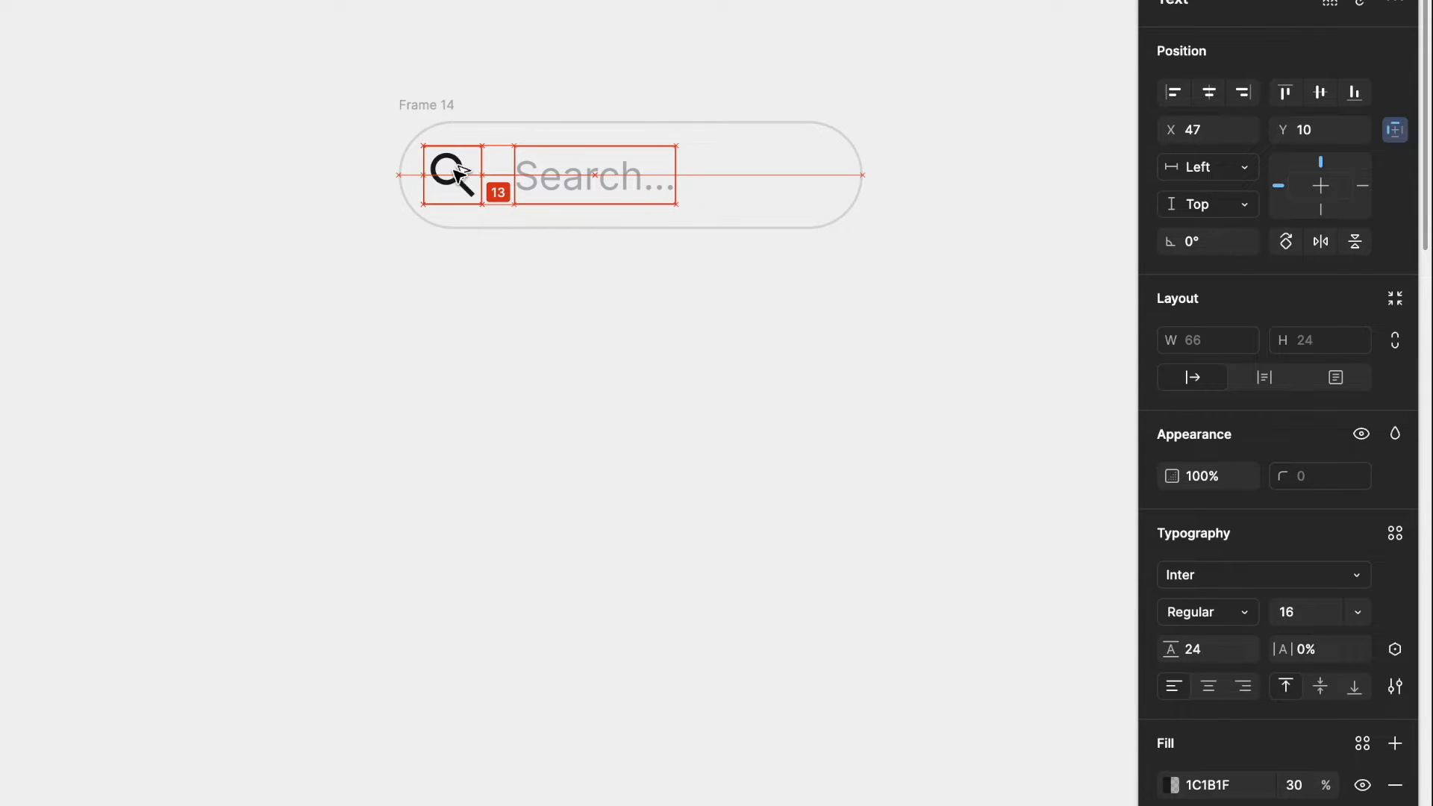
pyautogui.click(556, 326)
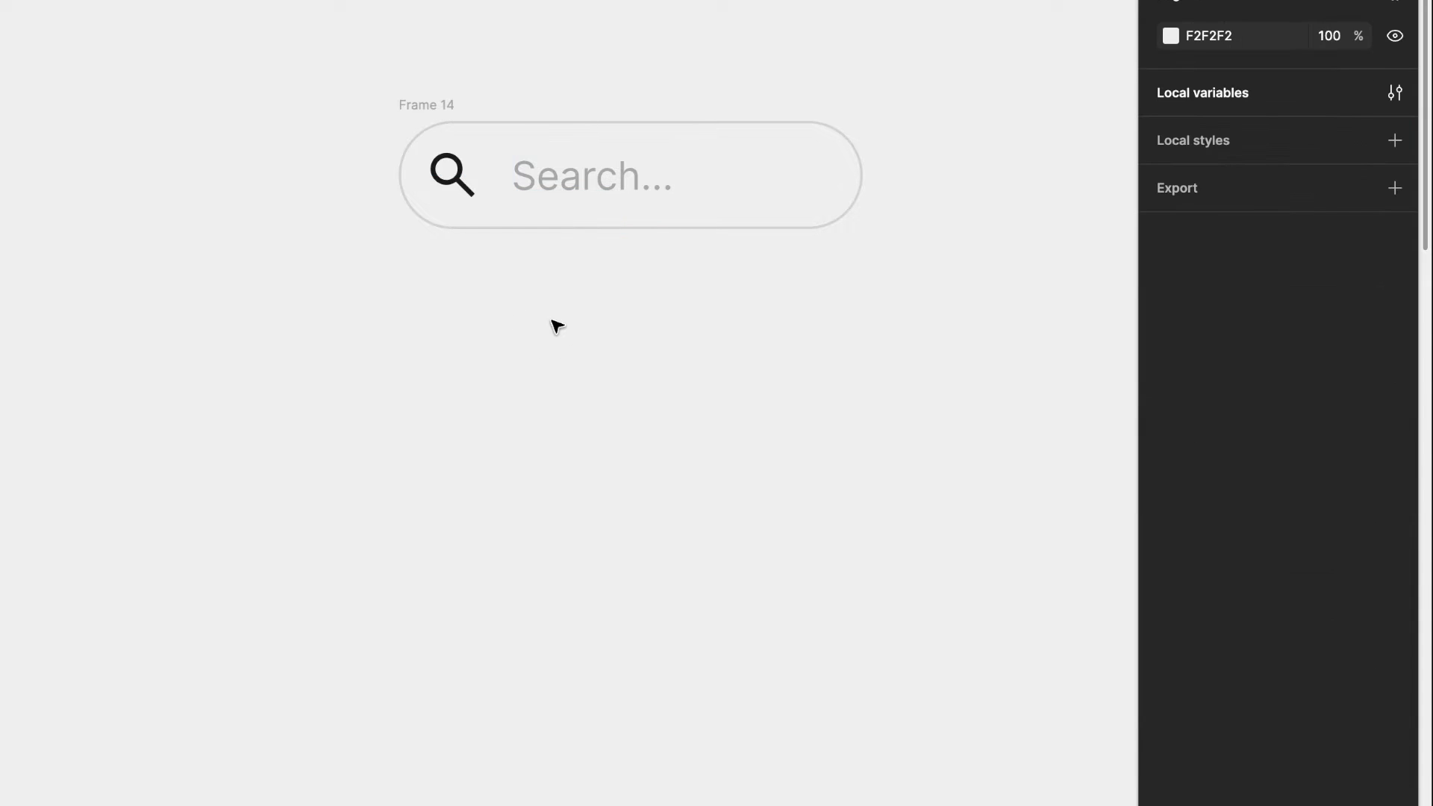
# Step: Set the search frame's width to 240 and rename the frame as 1
pyautogui.click(440, 109)
pyautogui.click(1210, 273)
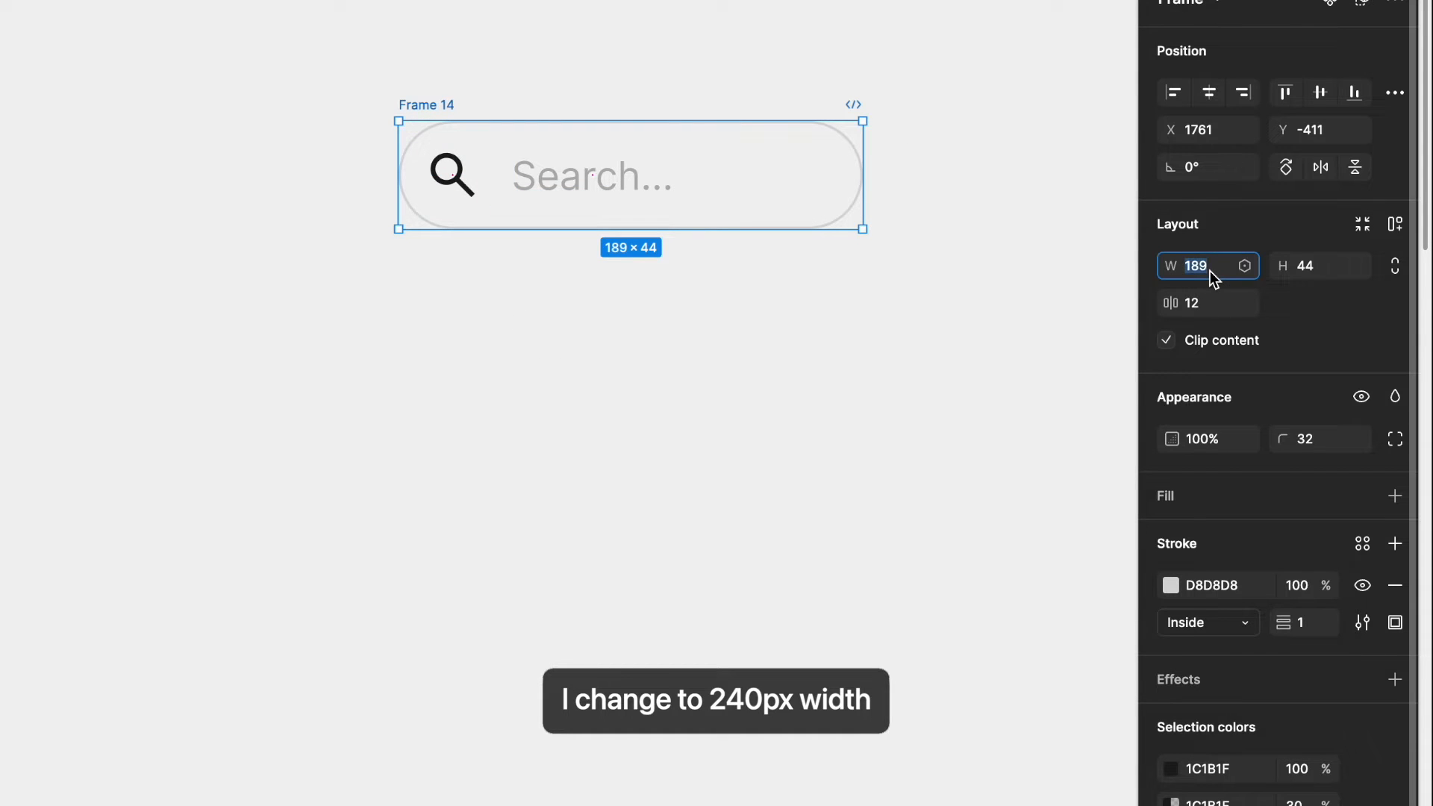
pyautogui.press('Return')
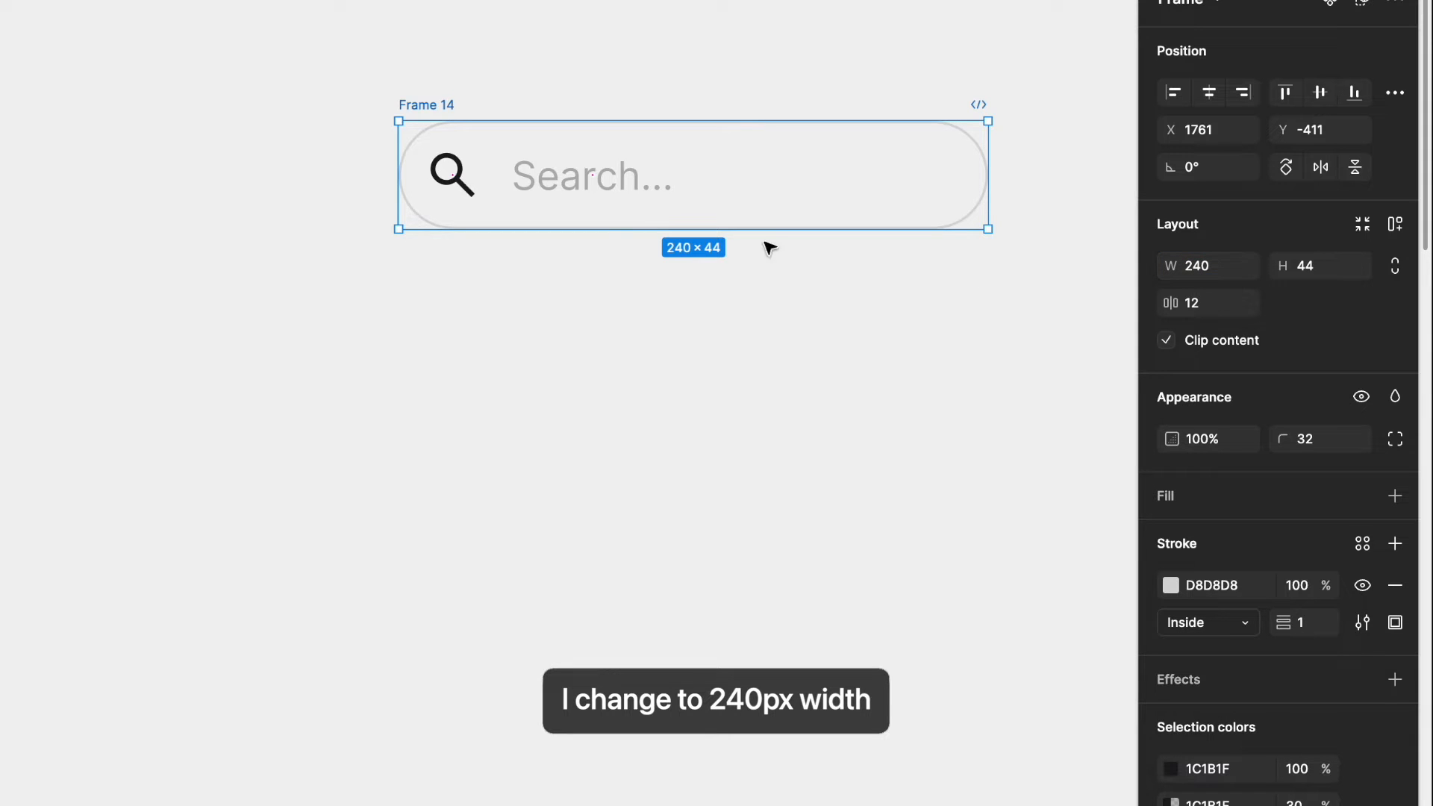
pyautogui.doubleClick(448, 108)
pyautogui.write('1')
pyautogui.click(519, 467)
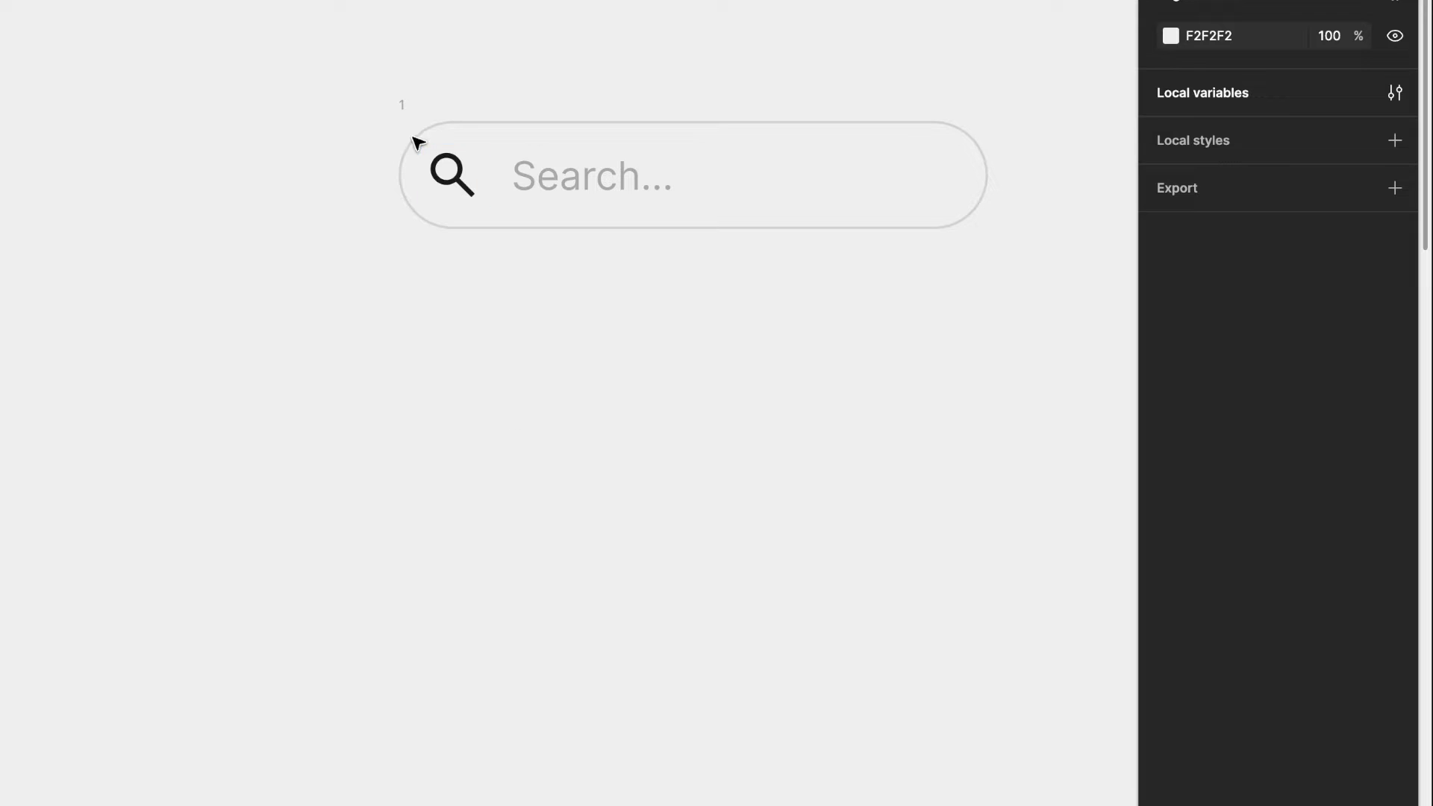
# Step: Duplicate search frame 1 and place the copy directly below it, left edges aligned, with a 20 px gap
pyautogui.click(403, 114)
pyautogui.moveTo(403, 115); pyautogui.dragTo(403, 270)
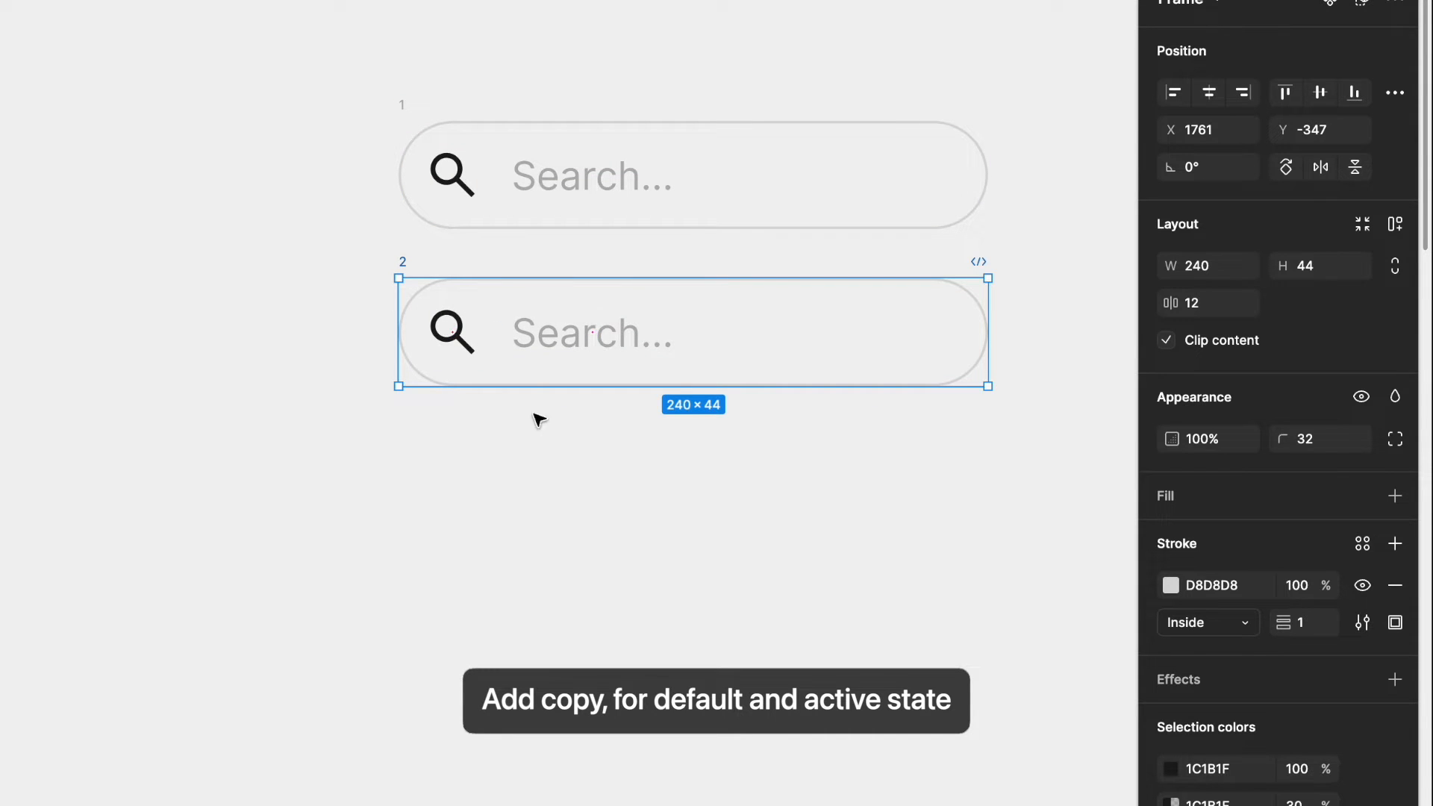
pyautogui.click(541, 475)
pyautogui.scroll(-2, 545, 477)
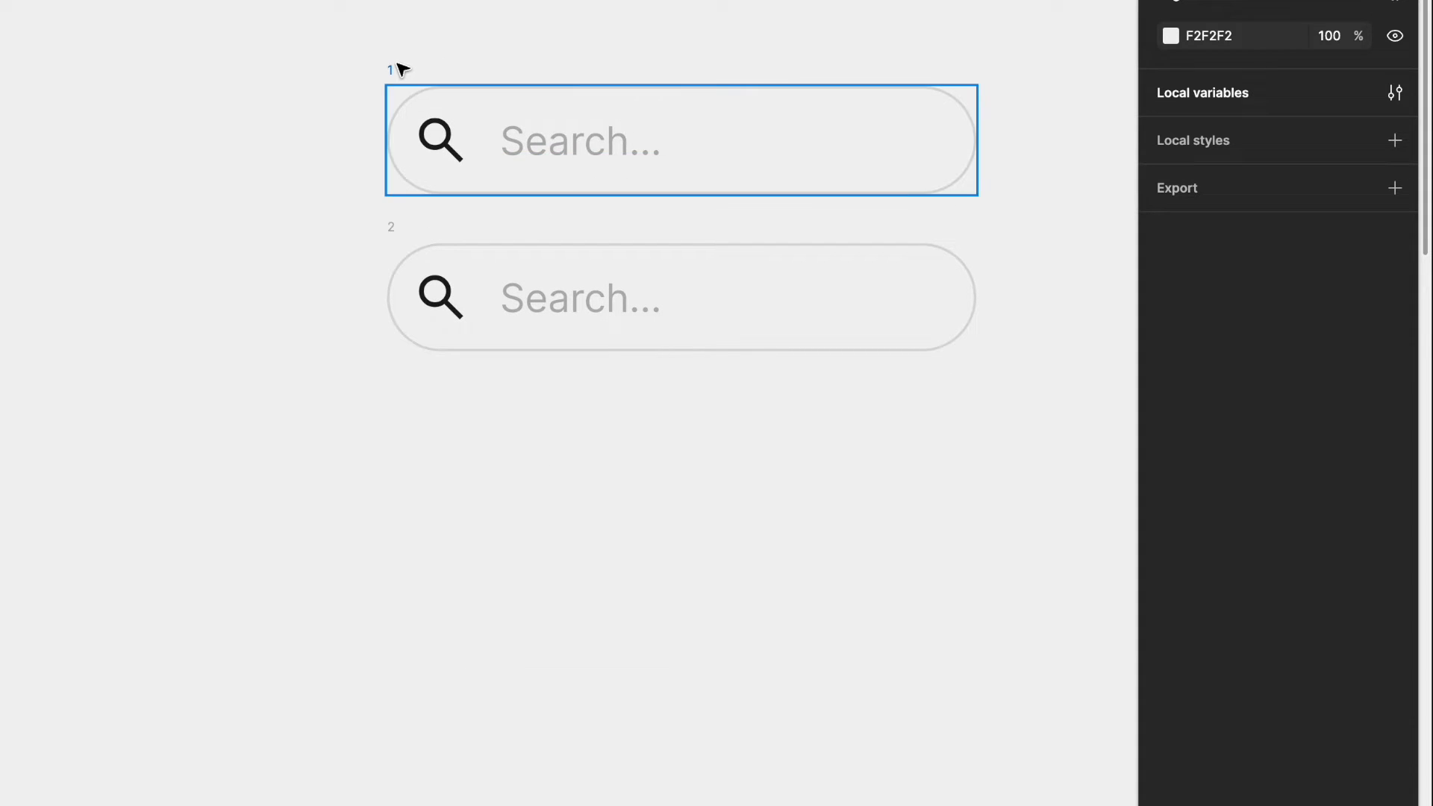
# Step: Narrow search frame 1 to a circle around the magnifier icon, with Clip content on so the "Search..." text is hidden
pyautogui.click(395, 67)
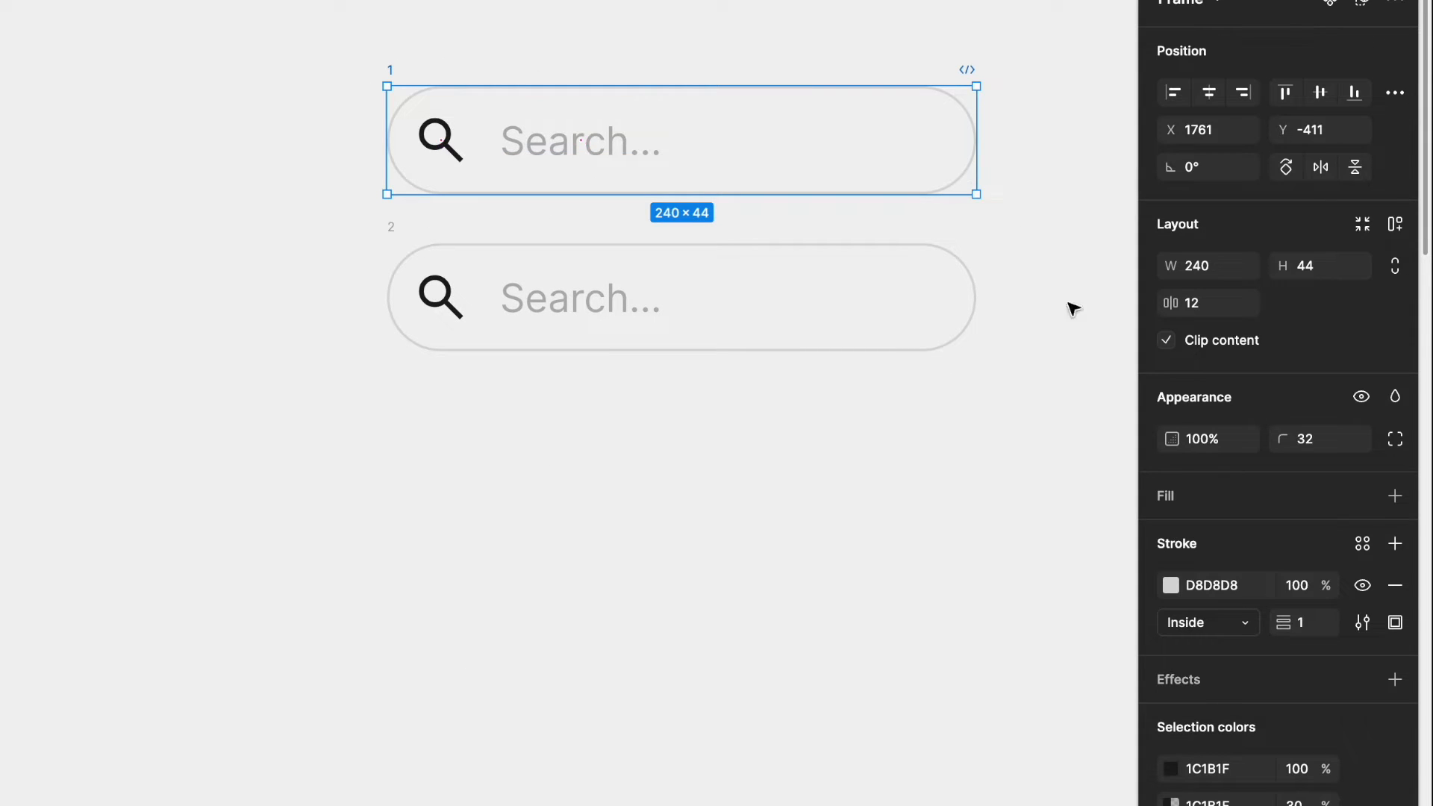
pyautogui.moveTo(974, 150); pyautogui.dragTo(790, 153)
pyautogui.click(1166, 341)
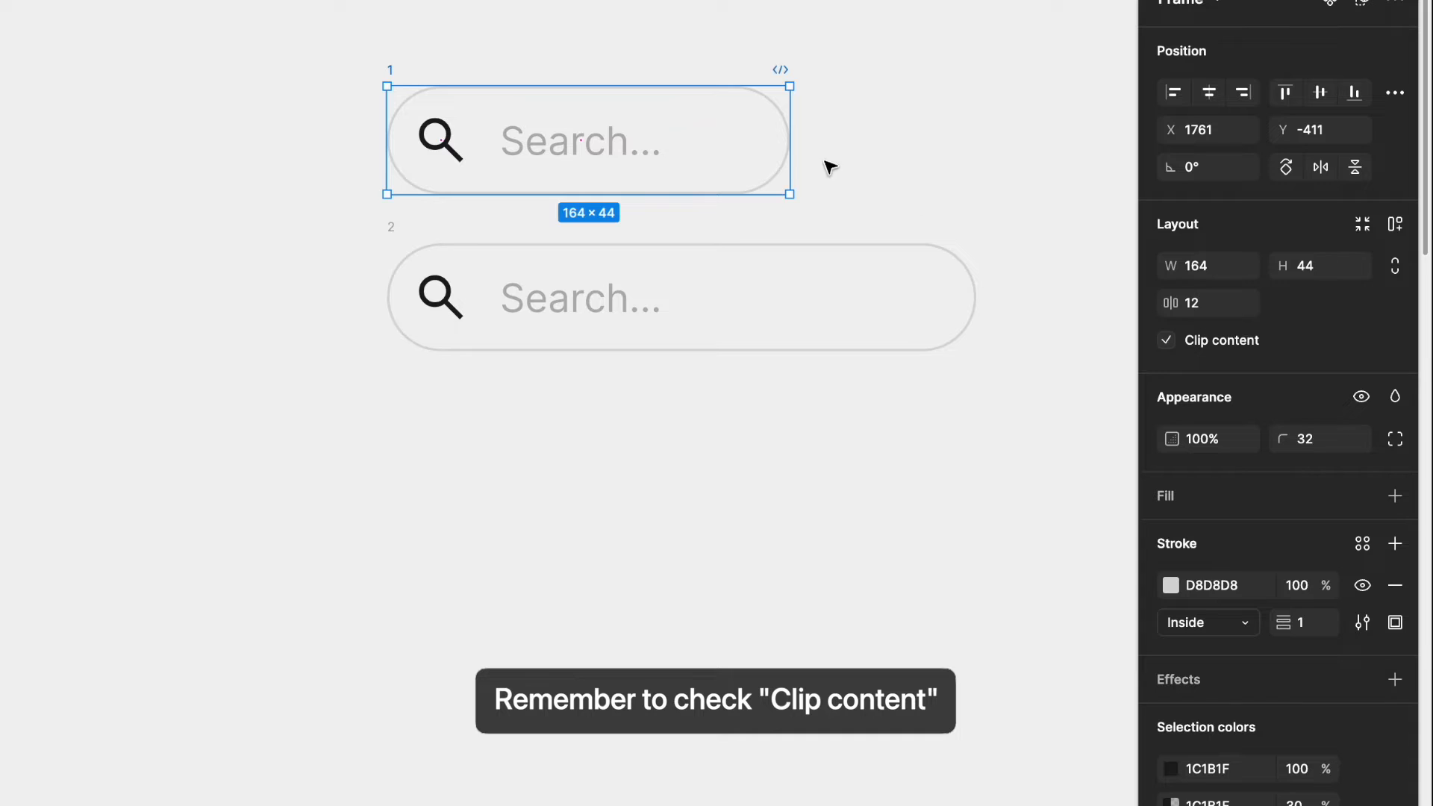
pyautogui.moveTo(790, 141); pyautogui.dragTo(484, 170)
pyautogui.click(575, 416)
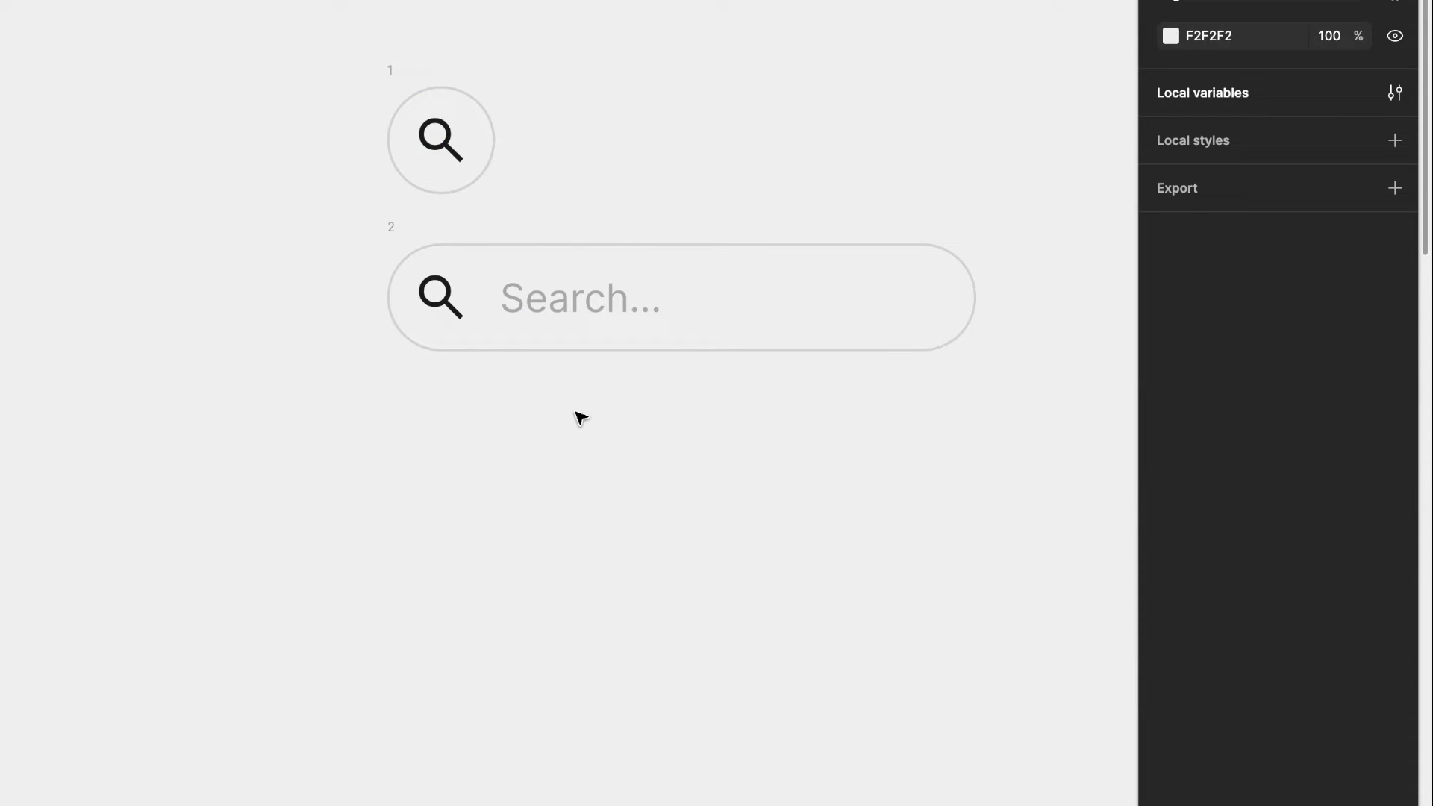
# Step: Combine search frames 1 and 2 into a component set and name it Search
pyautogui.moveTo(284, 16); pyautogui.dragTo(970, 418)
pyautogui.scroll(1, 1045, 373)
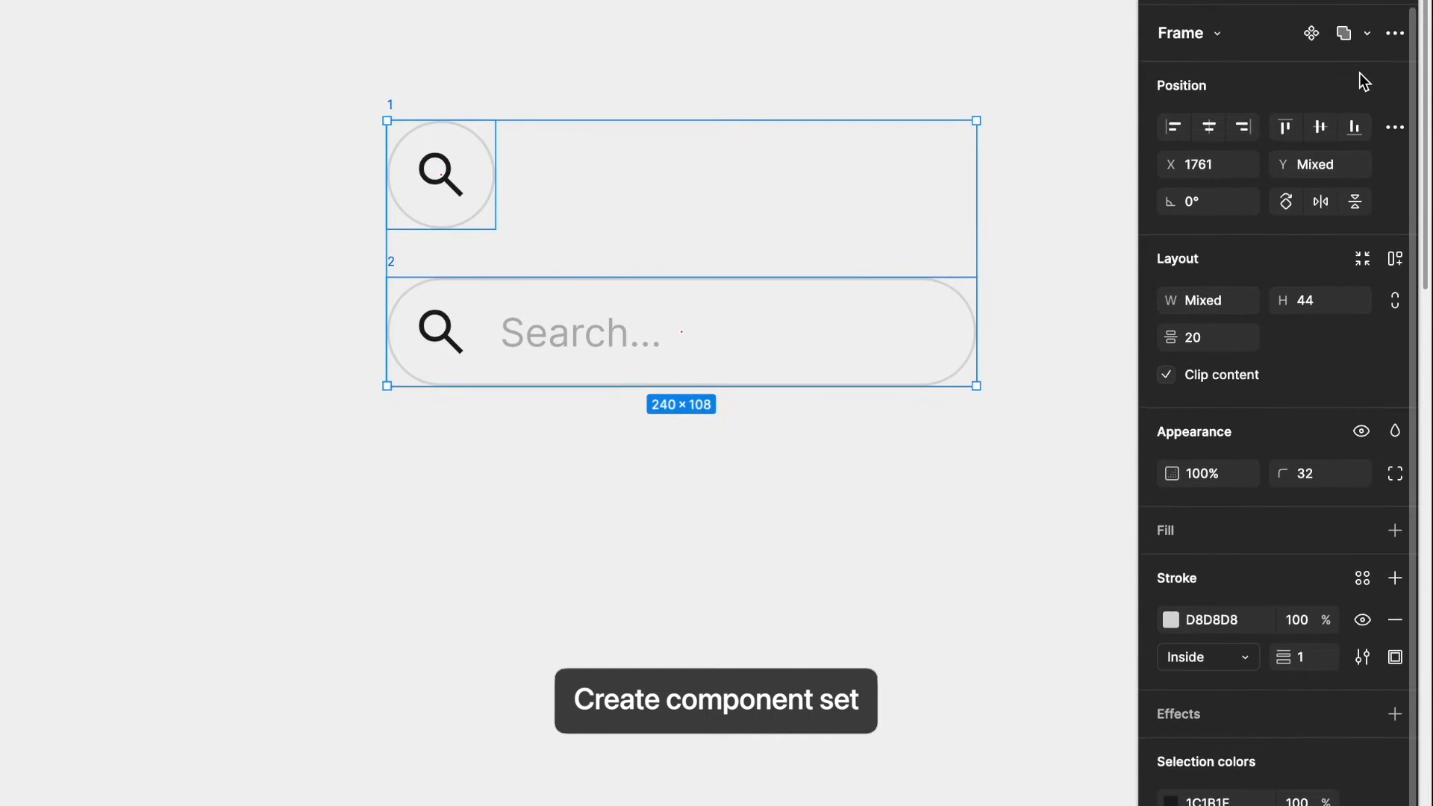
pyautogui.click(1395, 33)
pyautogui.click(1299, 222)
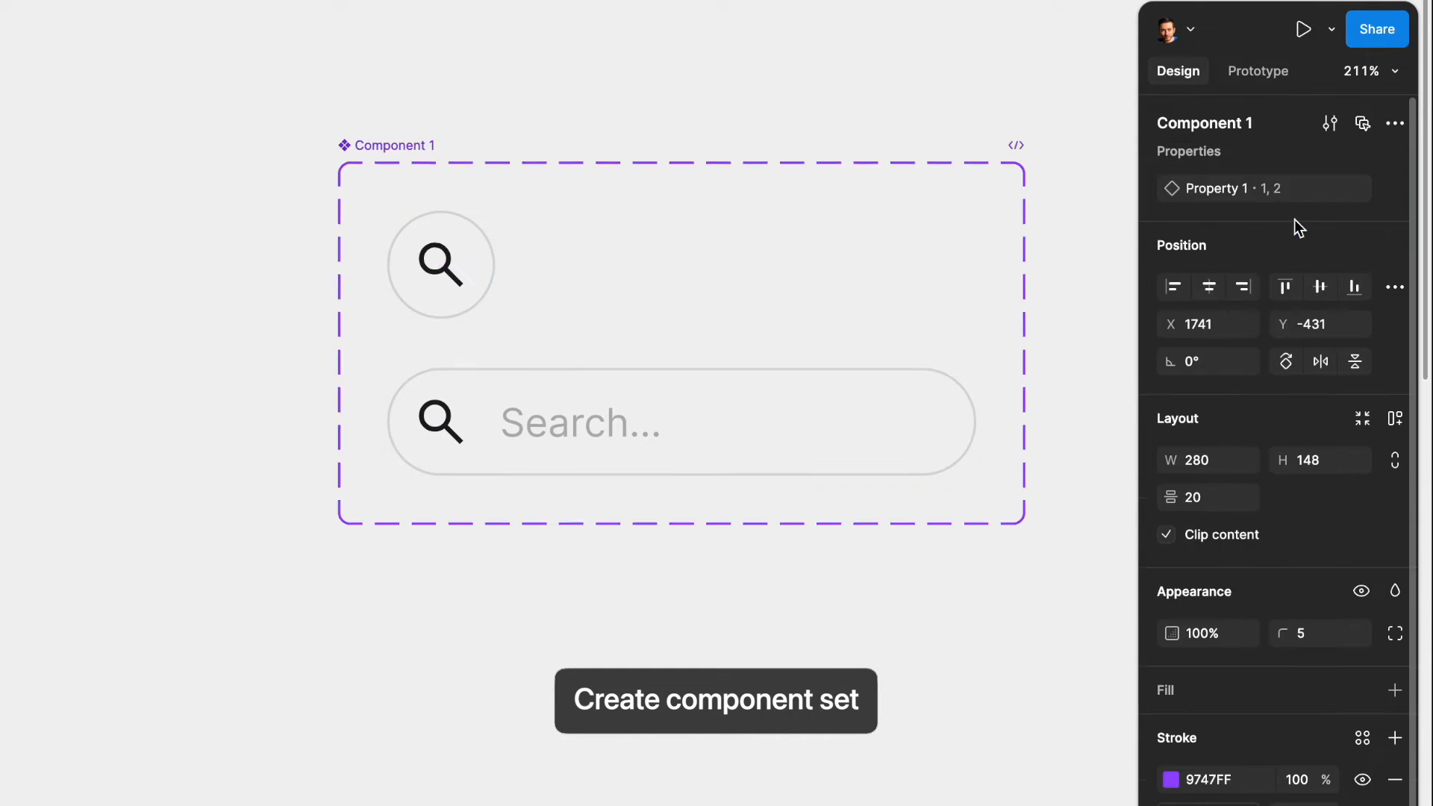
pyautogui.doubleClick(384, 143)
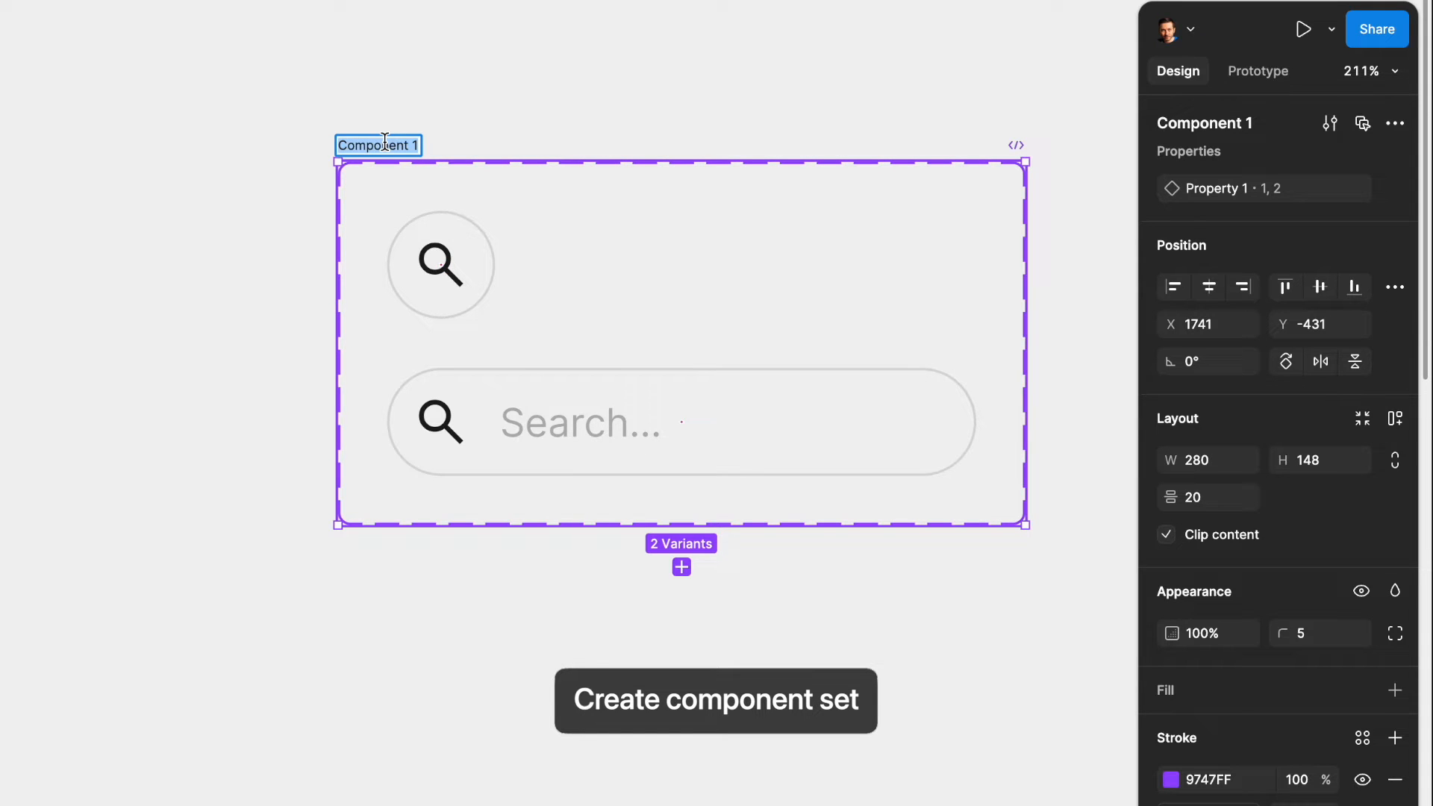
pyautogui.write('Search')
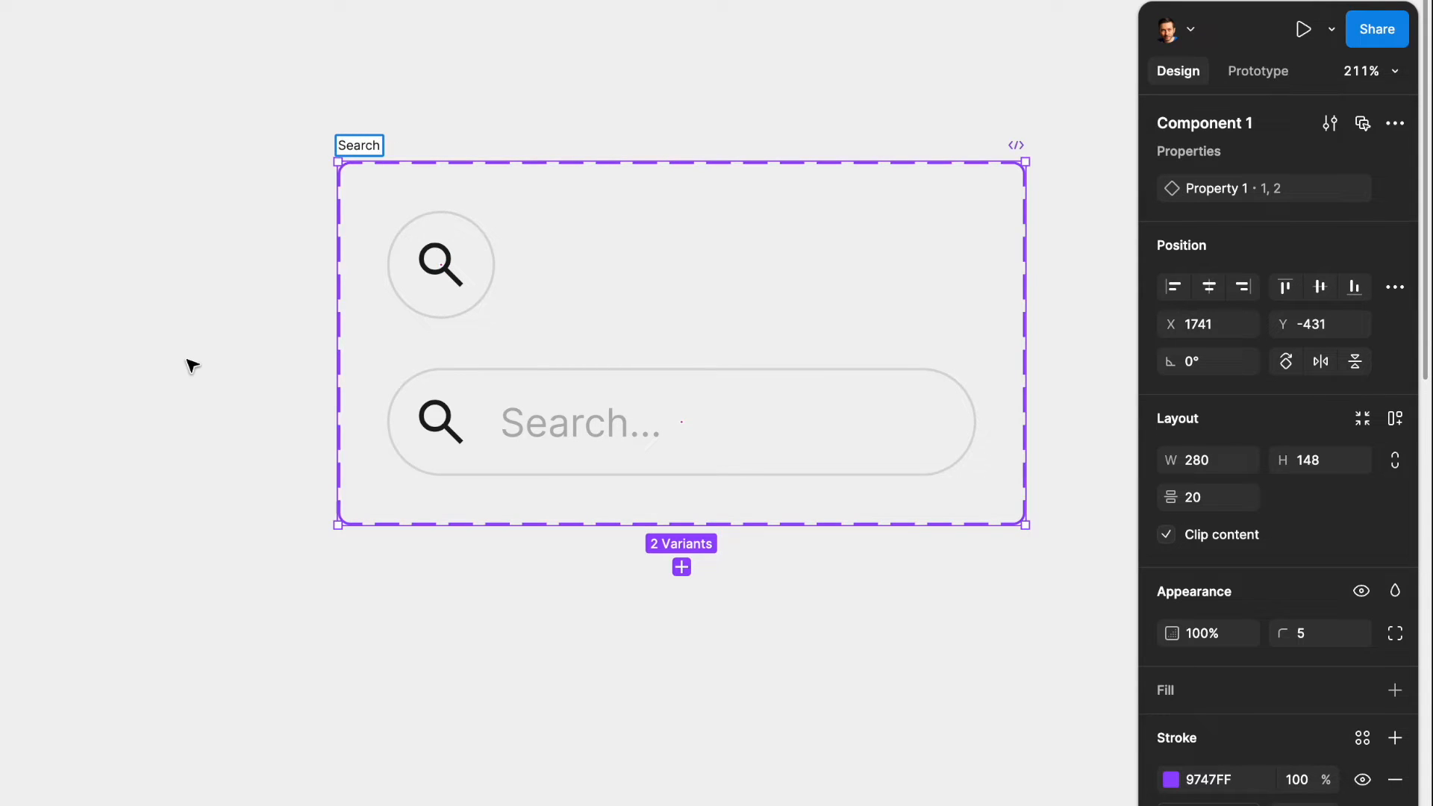
pyautogui.click(188, 361)
# Step: Draw a narrow frame below the Search component set as a text caret and set its size to 2 × 24
pyautogui.hscroll(5, 189, 361)
pyautogui.scroll(1, 189, 361)
pyautogui.hscroll(-2, 193, 364)
pyautogui.scroll(-1, 192, 364)
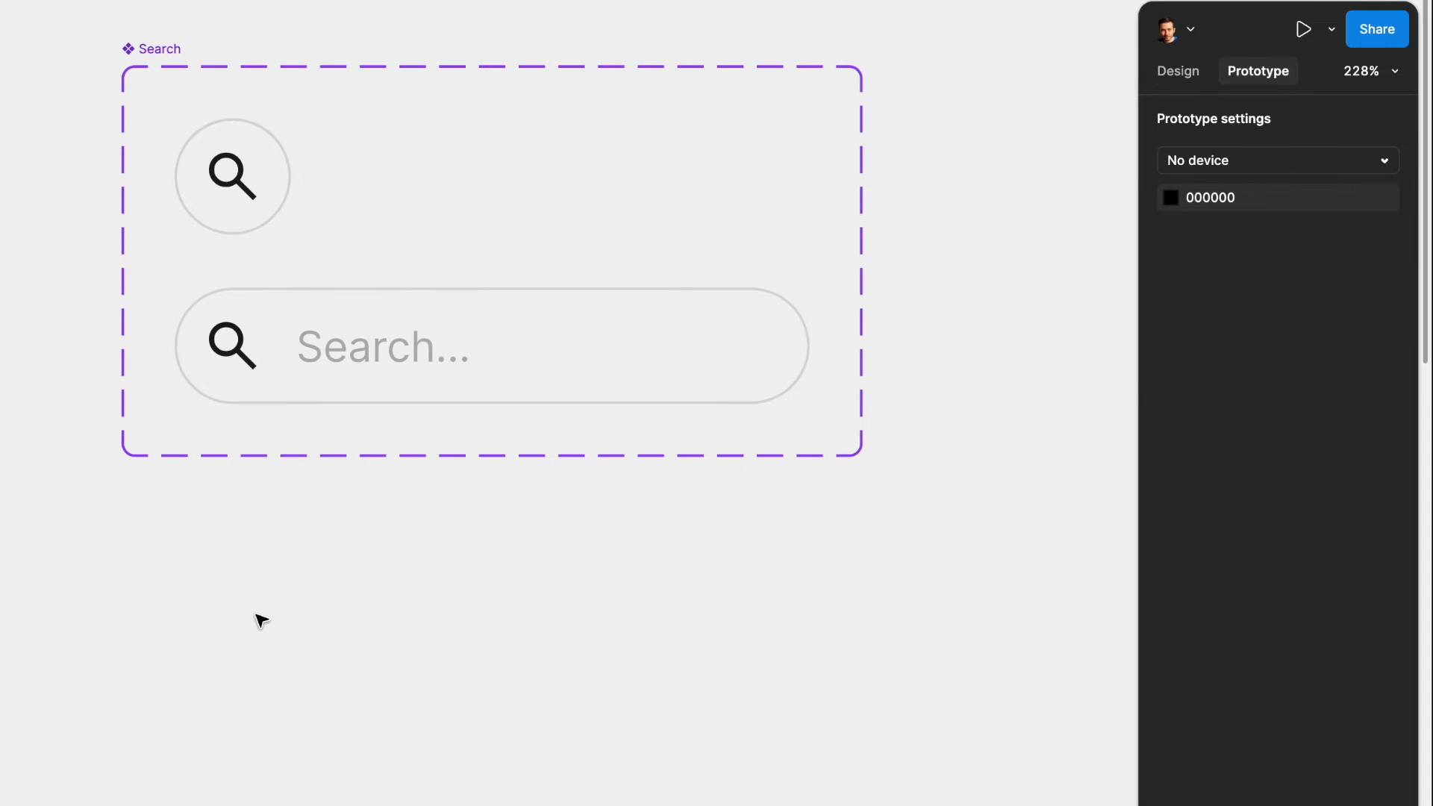
pyautogui.press('f')
pyautogui.moveTo(188, 553); pyautogui.dragTo(206, 657)
pyautogui.click(1161, 71)
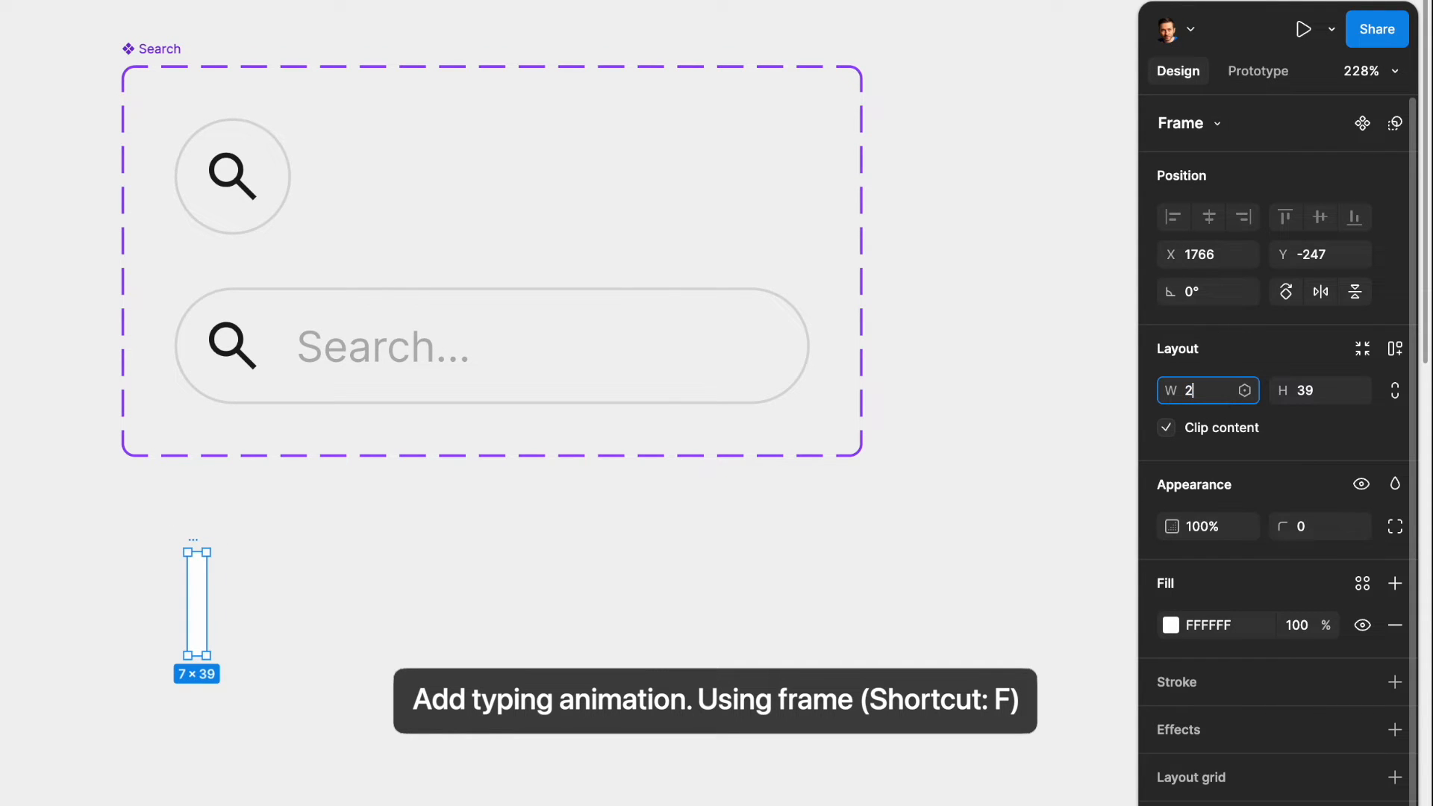
pyautogui.write('2')
pyautogui.click(1312, 398)
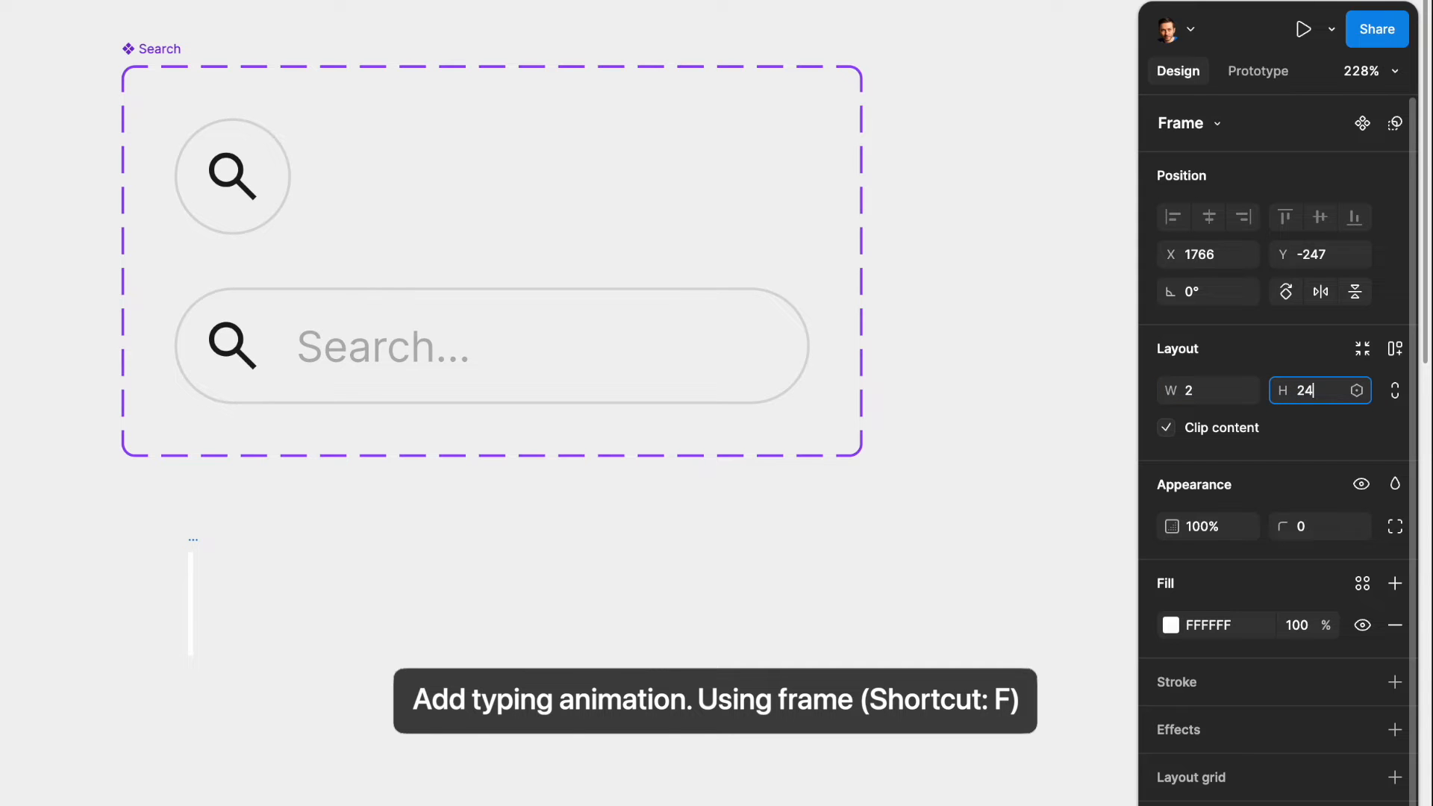
pyautogui.press('Return')
# Step: Sample the magnifier icon's colour 1C1B1F for the caret frame's fill
pyautogui.click(1170, 625)
pyautogui.click(893, 570)
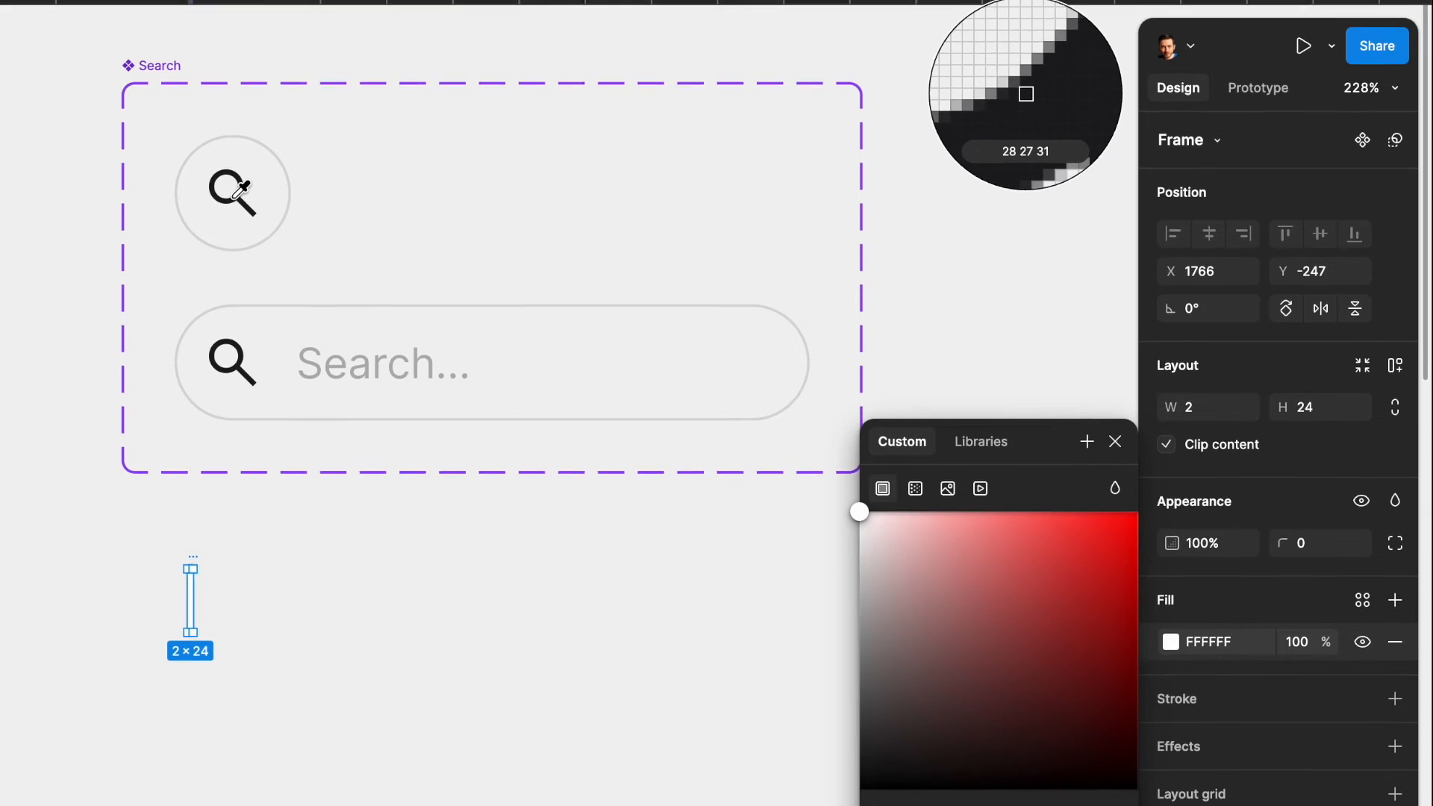
pyautogui.click(247, 26)
pyautogui.click(334, 625)
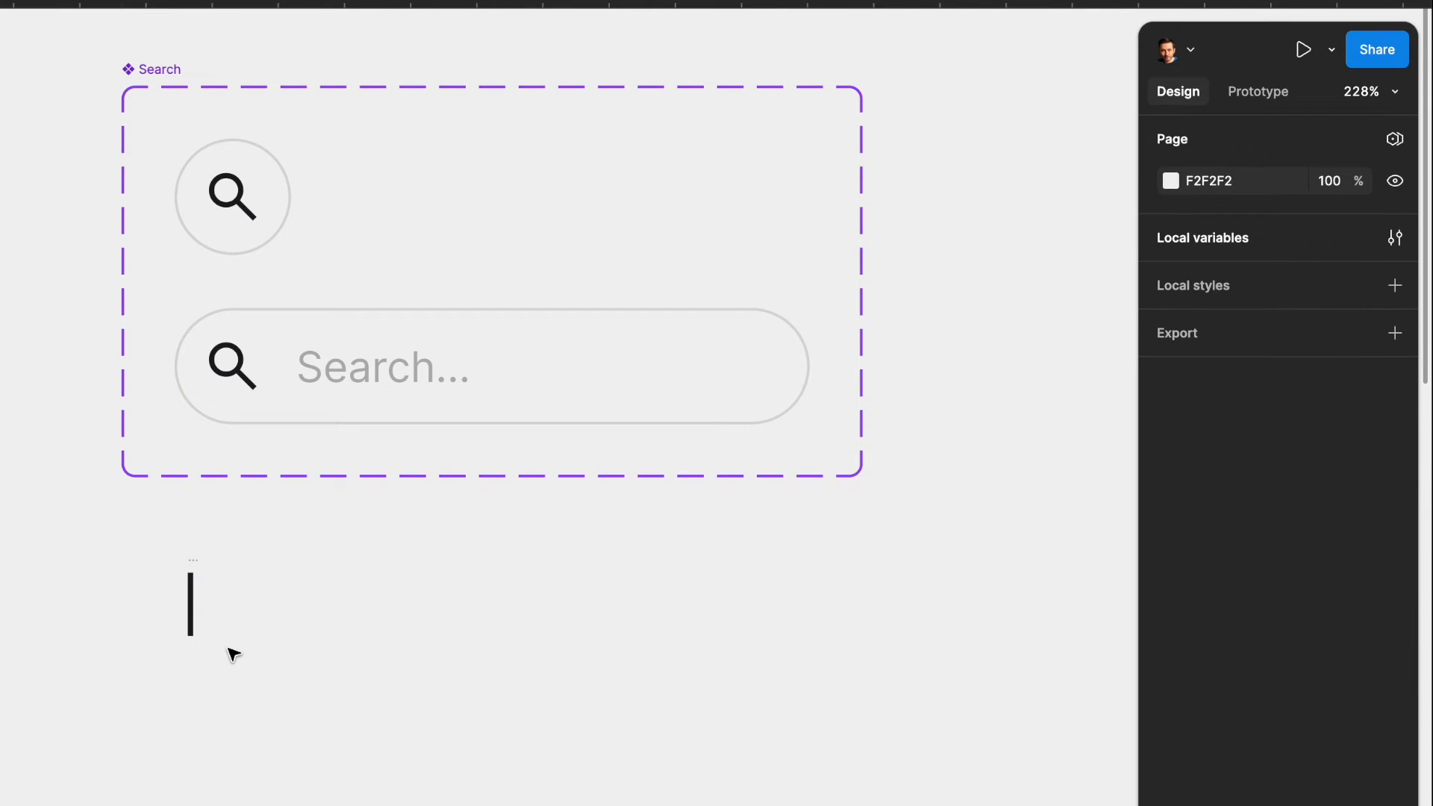
# Step: Duplicate the caret frame and place the copy directly below it, left edges aligned, with a 7 px gap
pyautogui.scroll(5, 234, 654)
pyautogui.click(152, 553)
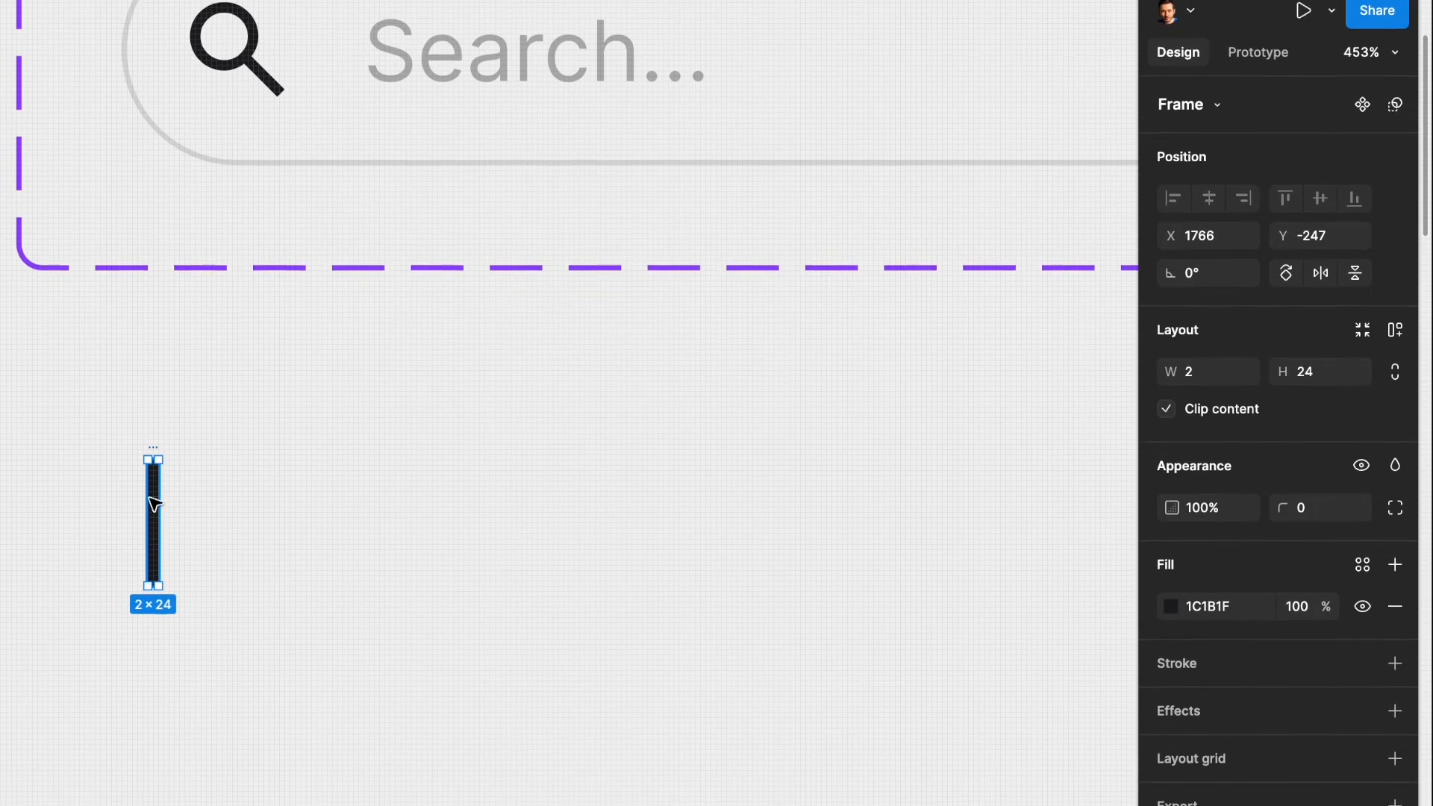
pyautogui.moveTo(155, 511); pyautogui.dragTo(150, 672)
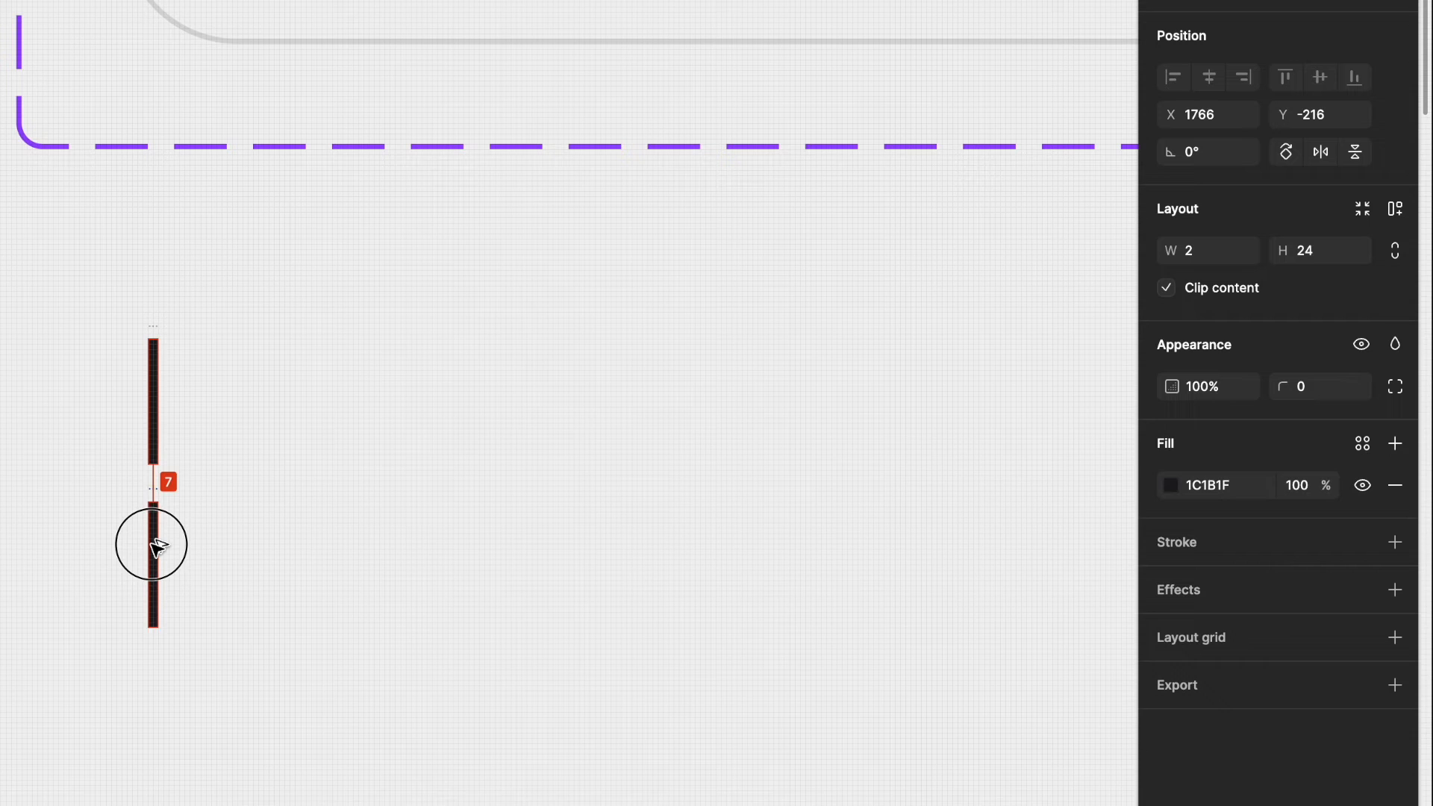
pyautogui.click(70, 411)
# Step: Combine the two caret frames into a component set and name it Typeing
pyautogui.moveTo(51, 268)
pyautogui.mouseDown()
pyautogui.moveTo(204, 665)
pyautogui.moveTo(240, 701)
pyautogui.mouseUp()
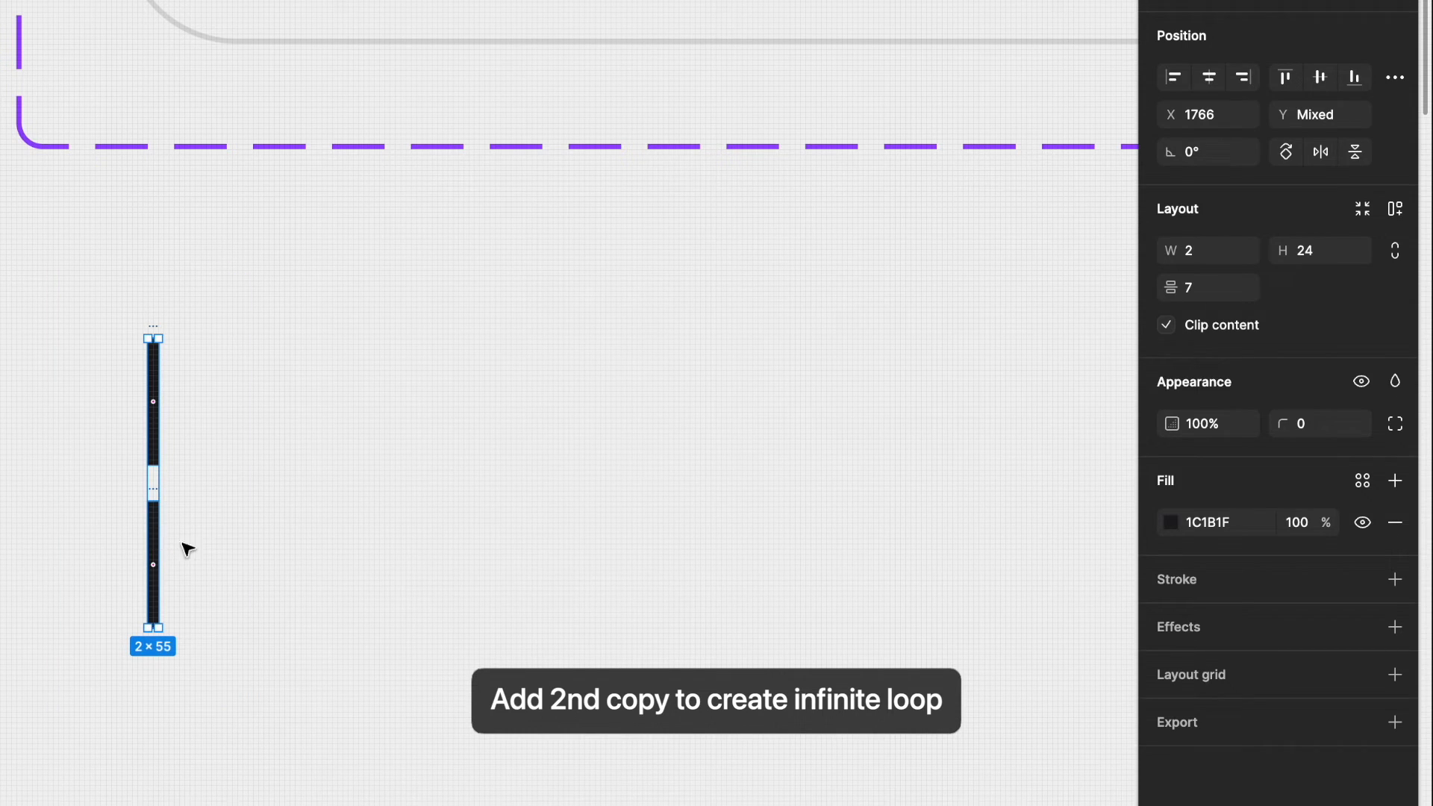
pyautogui.click(1395, 139)
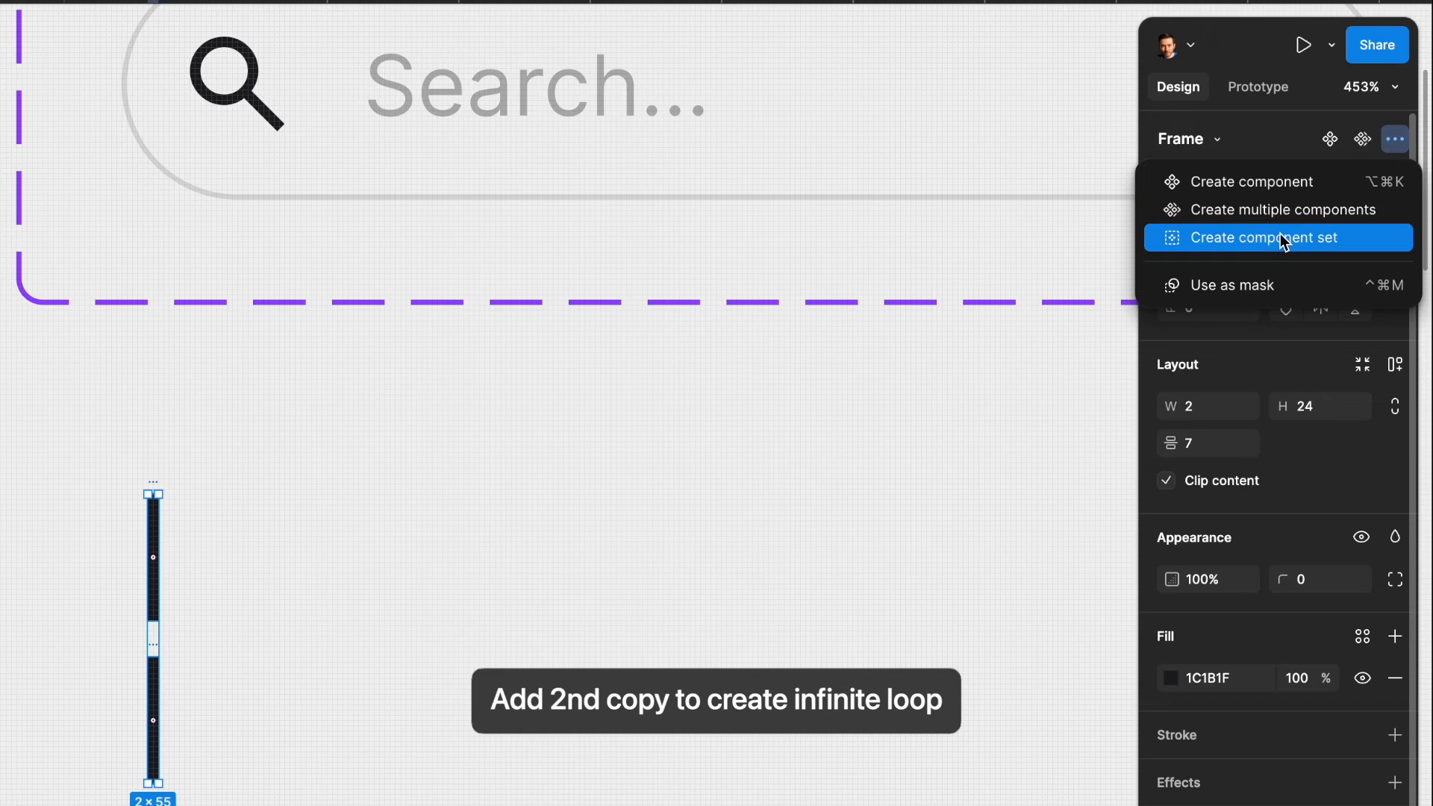
pyautogui.click(1284, 239)
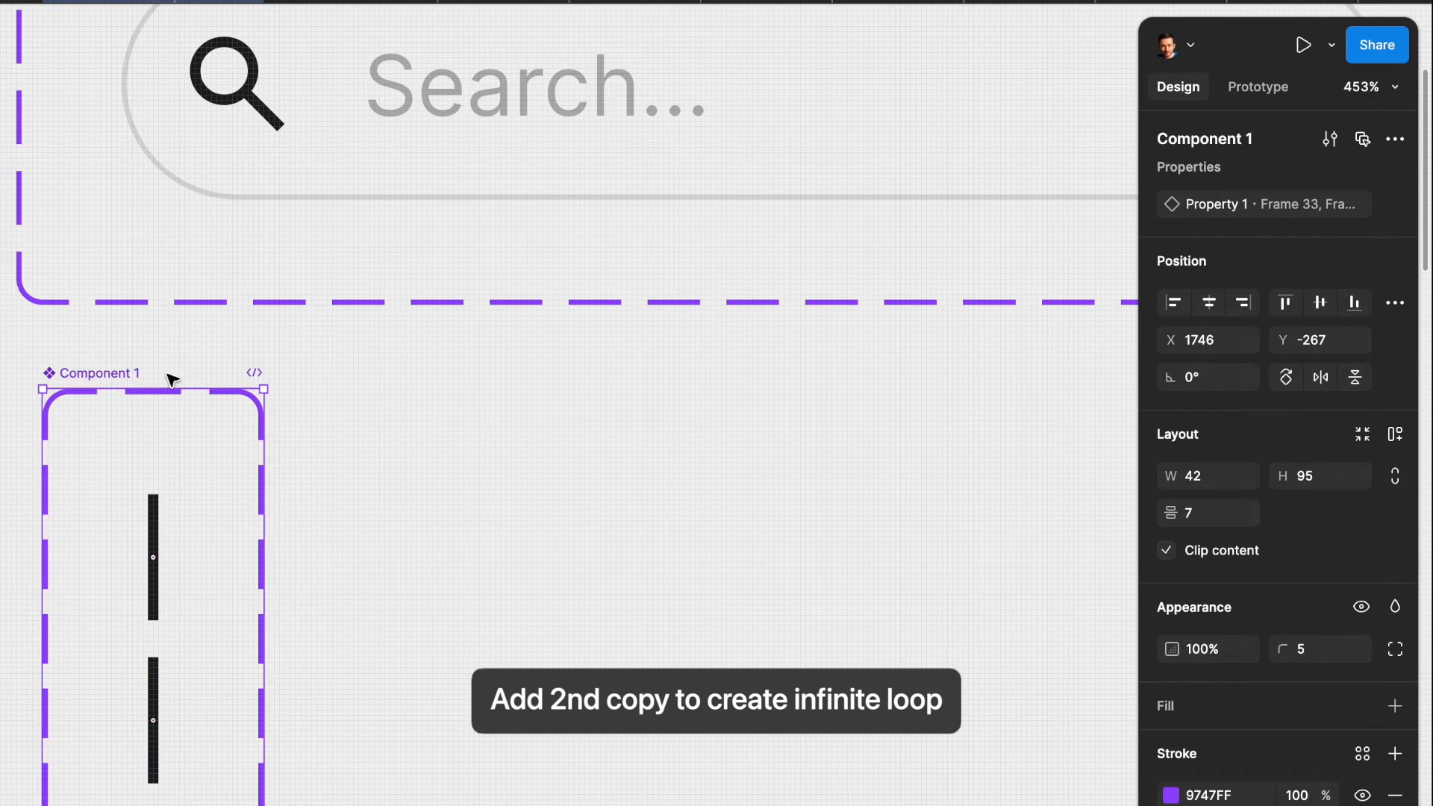
pyautogui.doubleClick(133, 375)
pyautogui.write('Typeing')
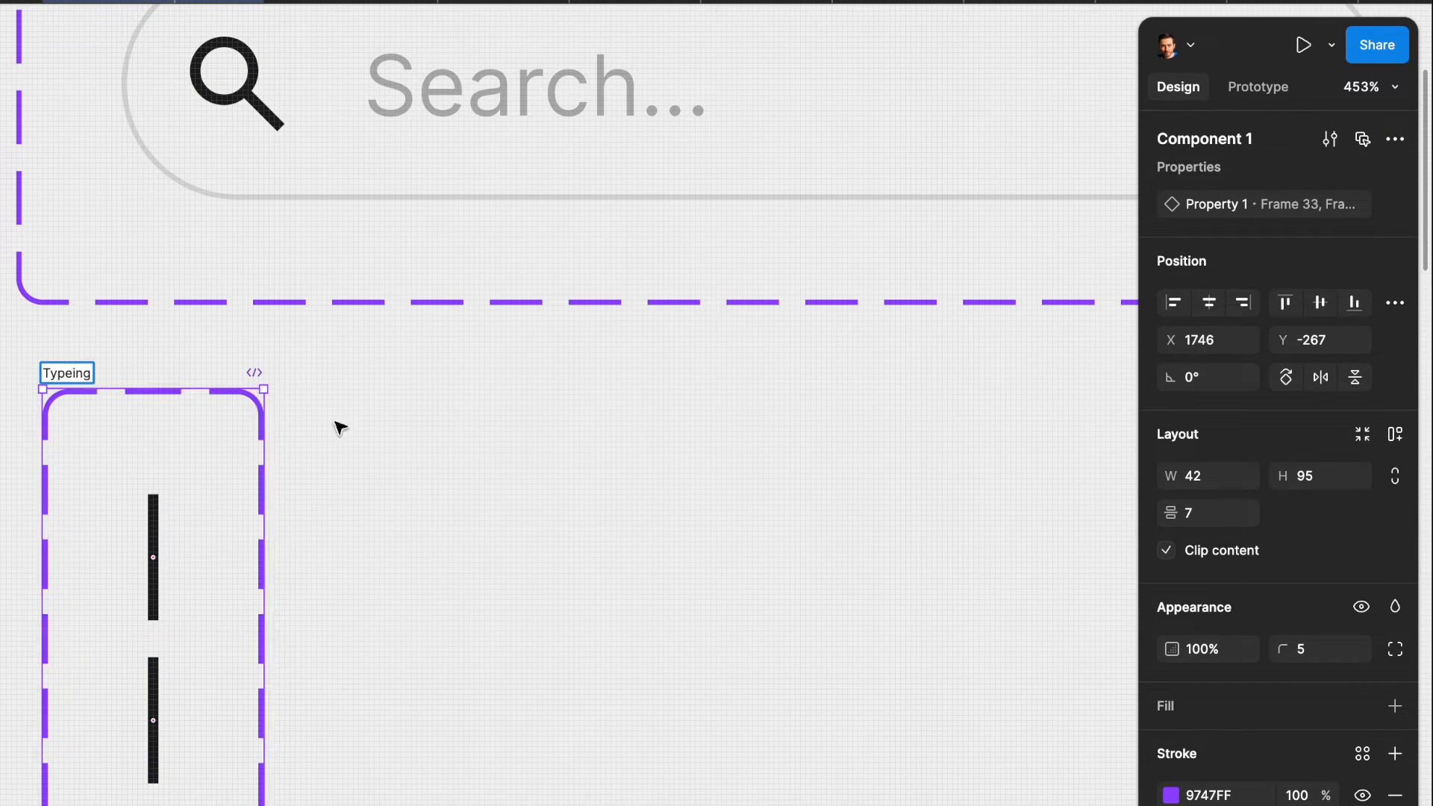
pyautogui.click(499, 516)
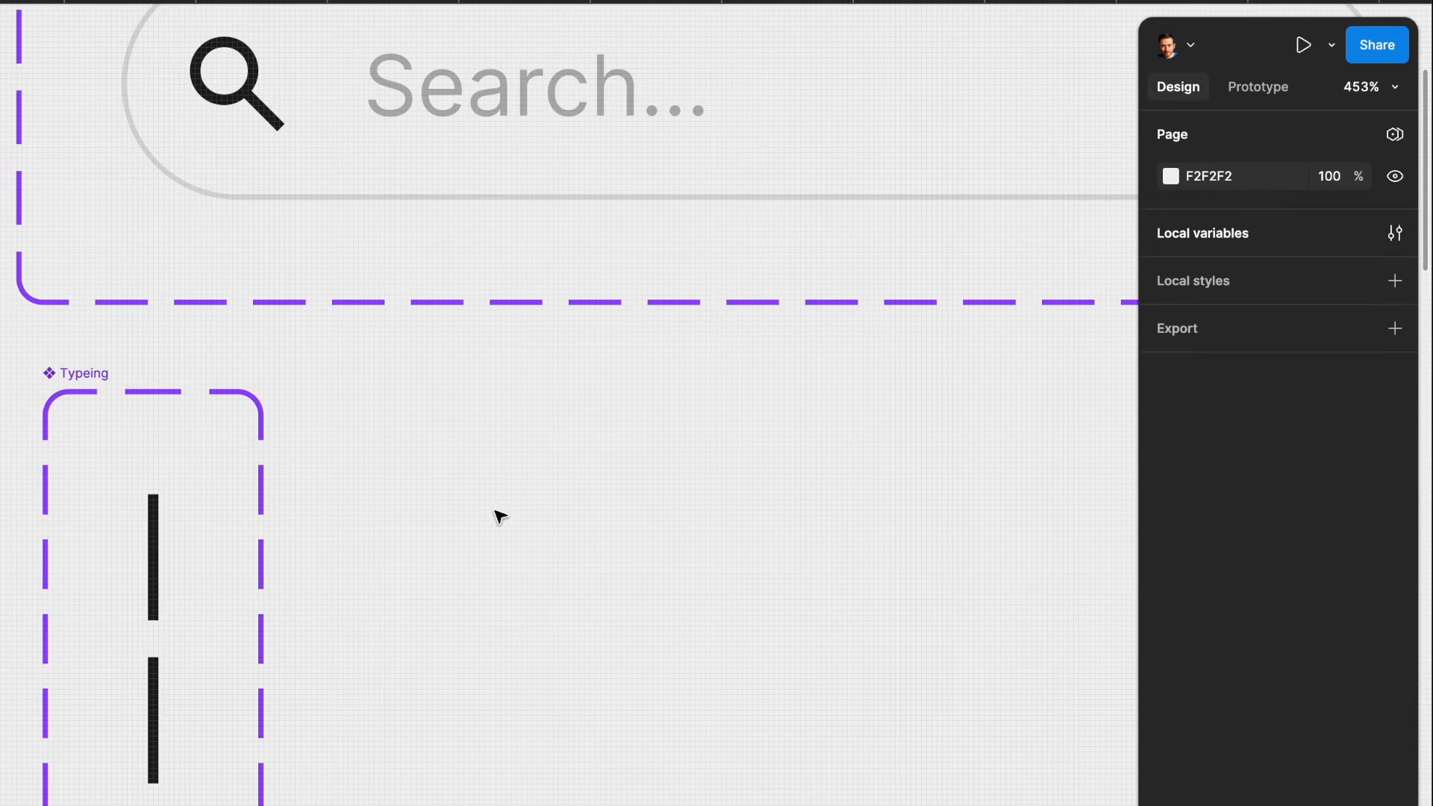
# Step: Add a Change to interaction from the upper Typeing variant to the lower one, triggered after a 1 ms delay
pyautogui.click(154, 543)
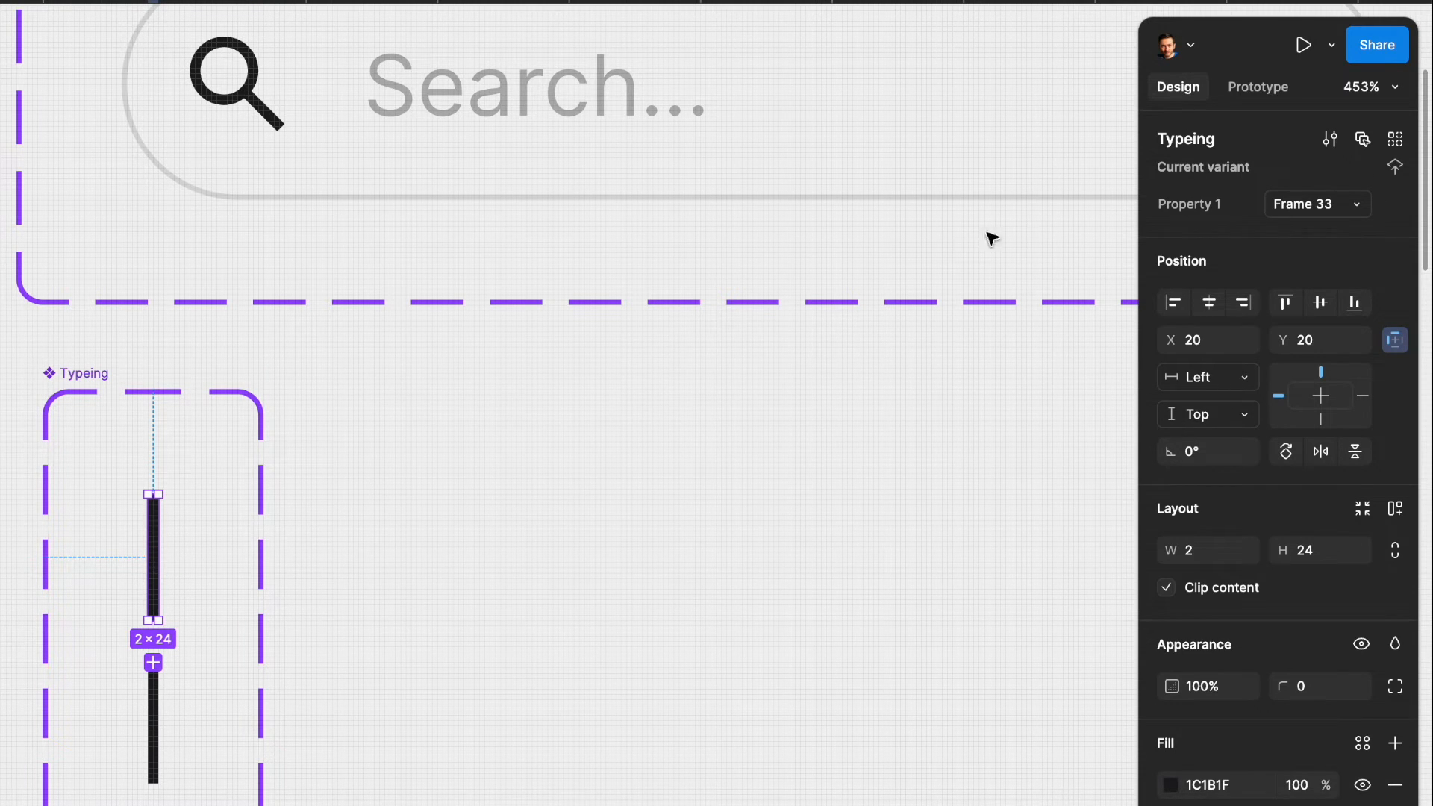
pyautogui.click(1250, 90)
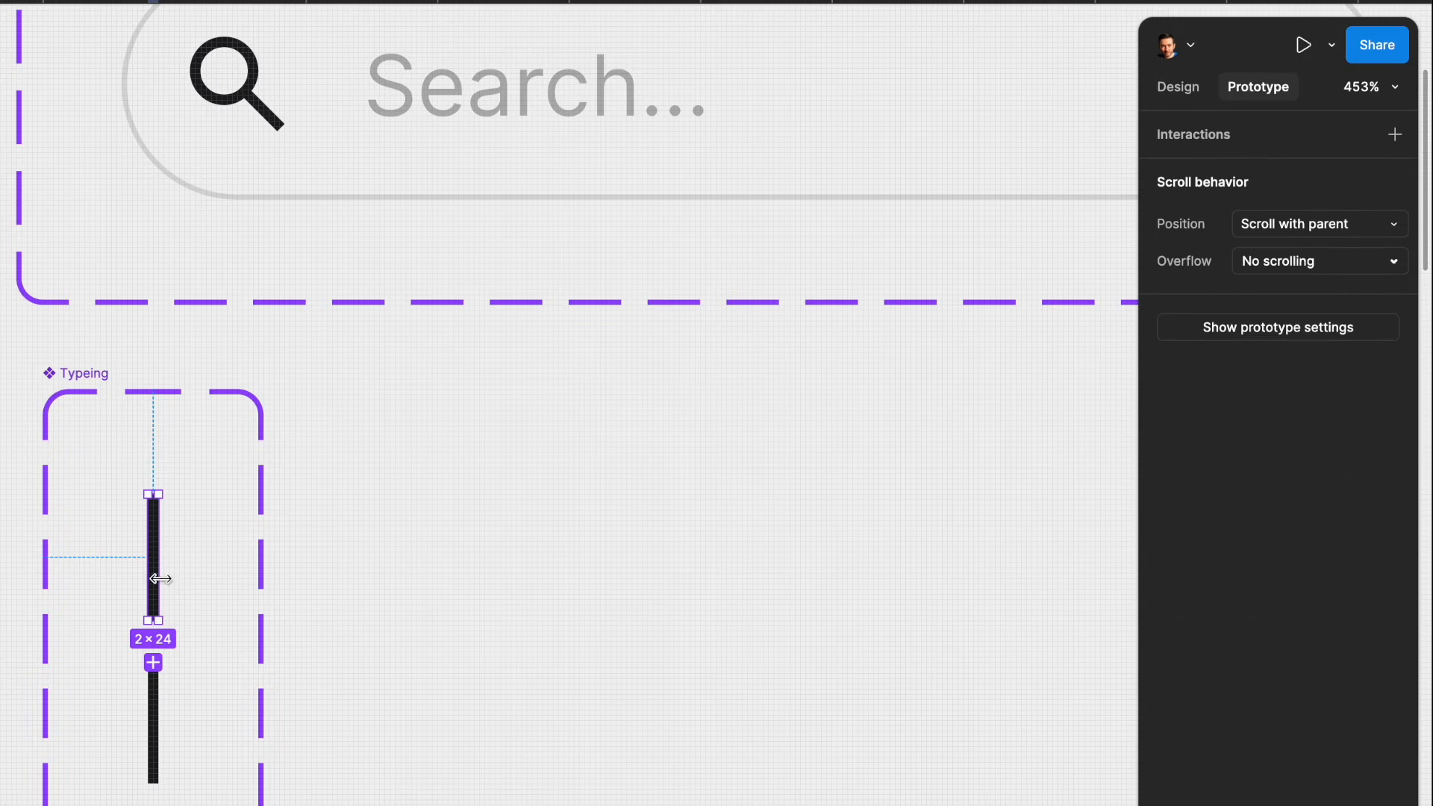
pyautogui.moveTo(158, 557); pyautogui.dragTo(182, 716)
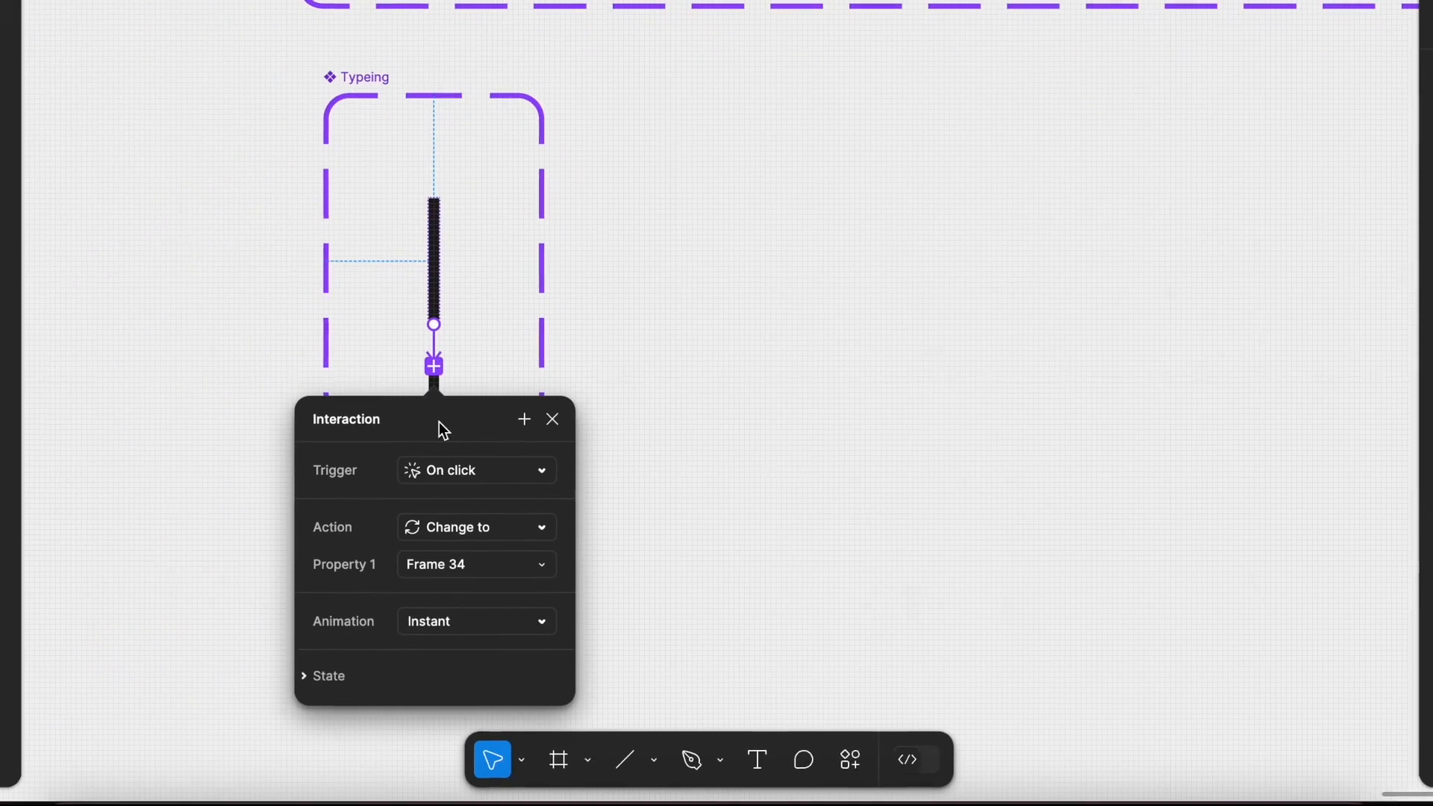
pyautogui.click(481, 476)
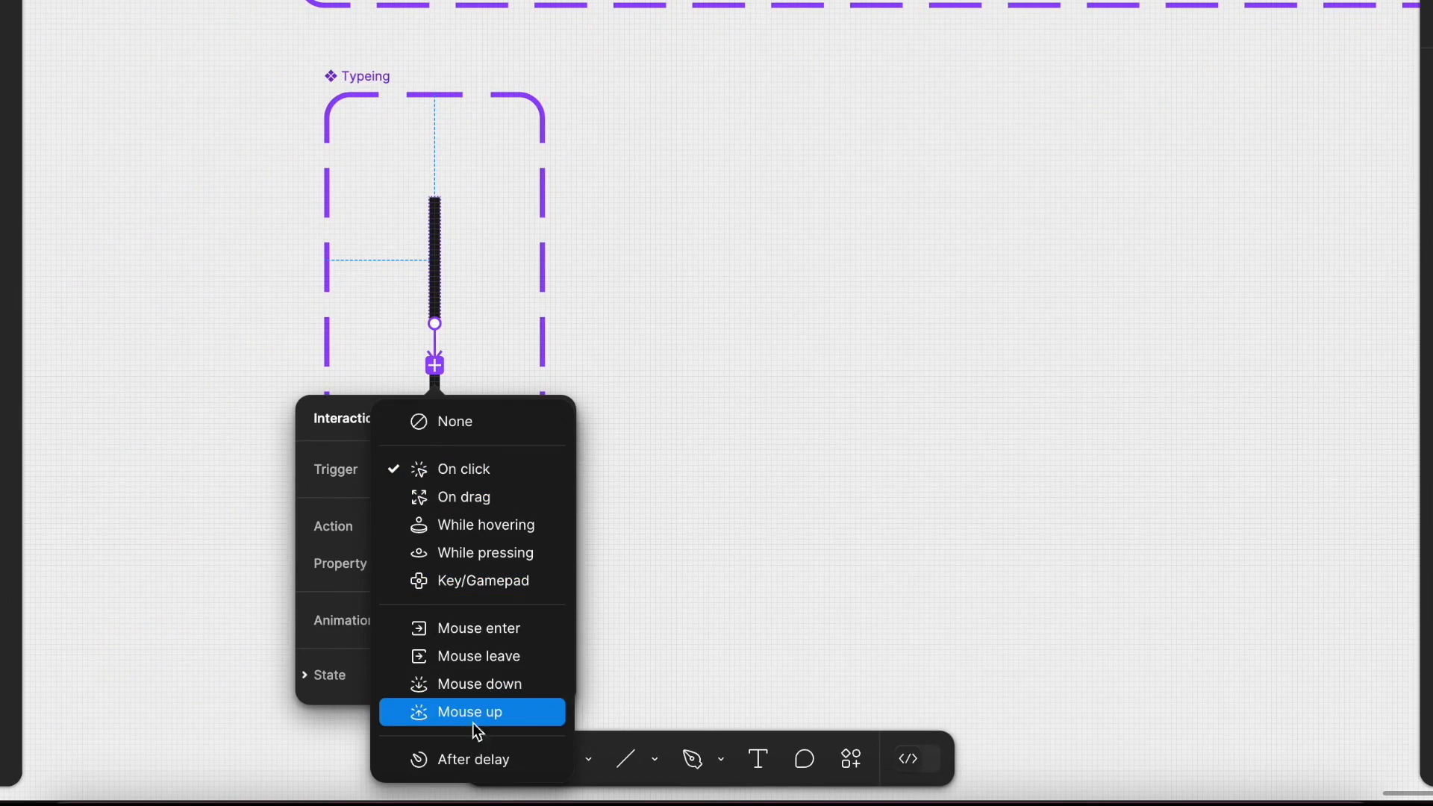
pyautogui.scroll(-3, 657, 385)
pyautogui.scroll(-3, 662, 391)
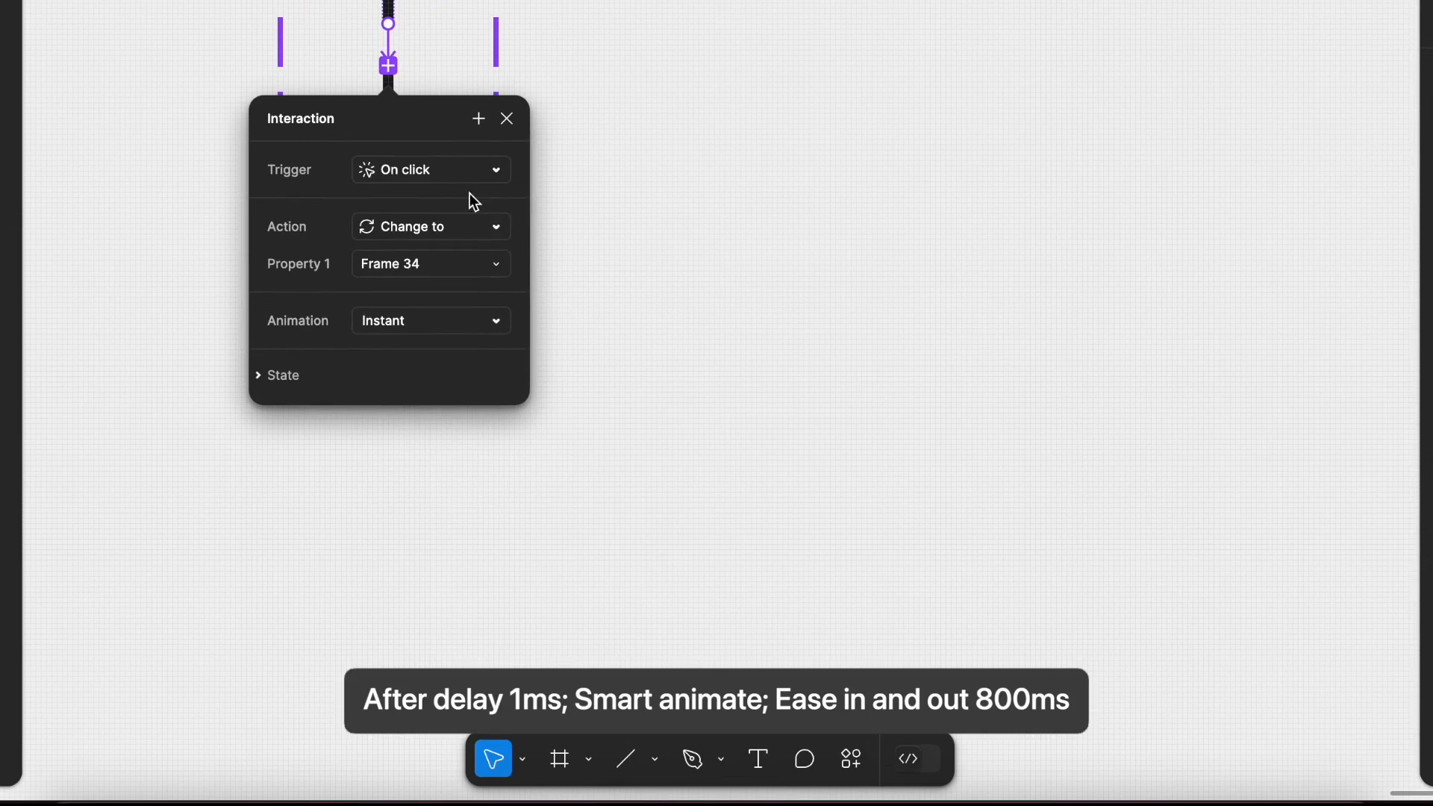
pyautogui.click(457, 173)
pyautogui.click(460, 460)
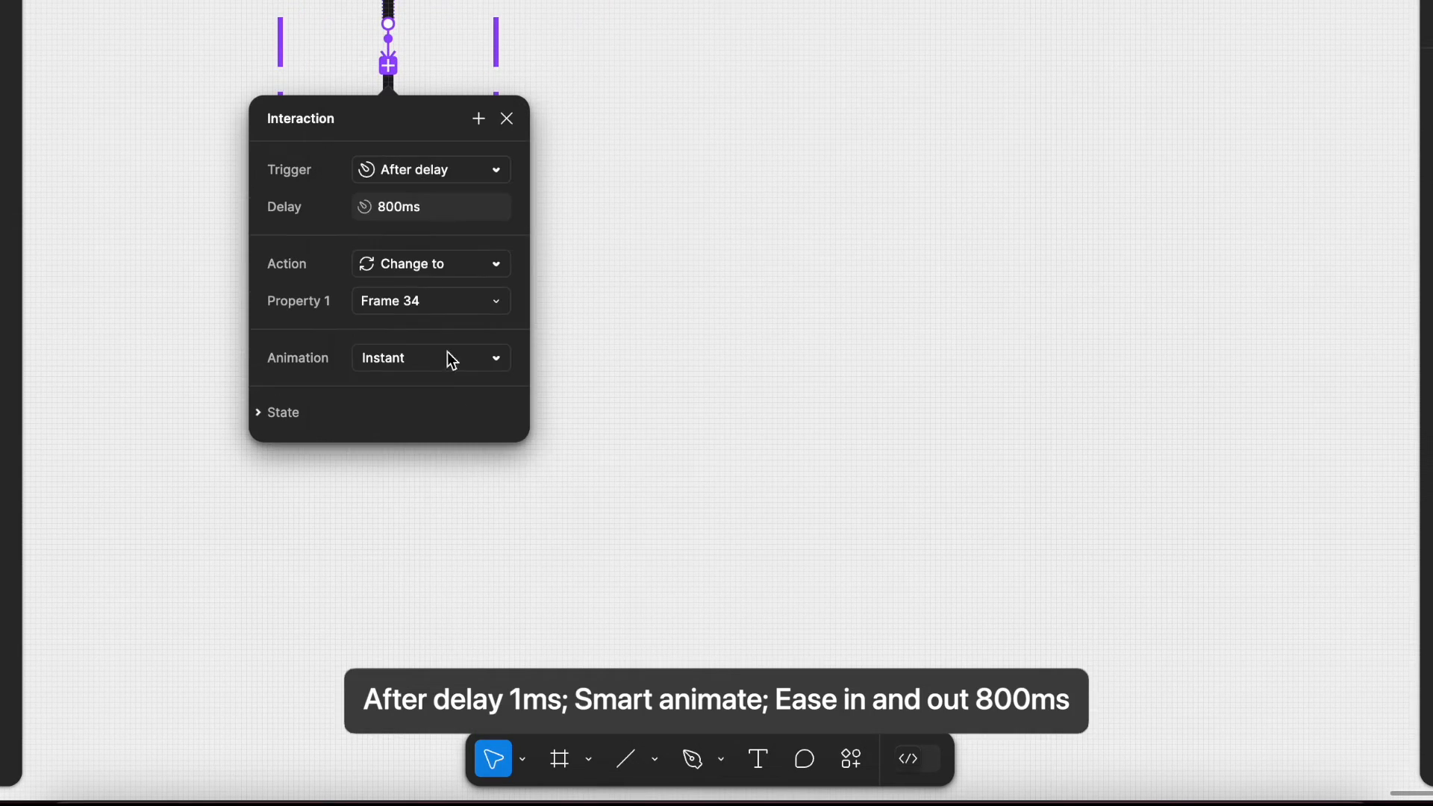
pyautogui.click(436, 215)
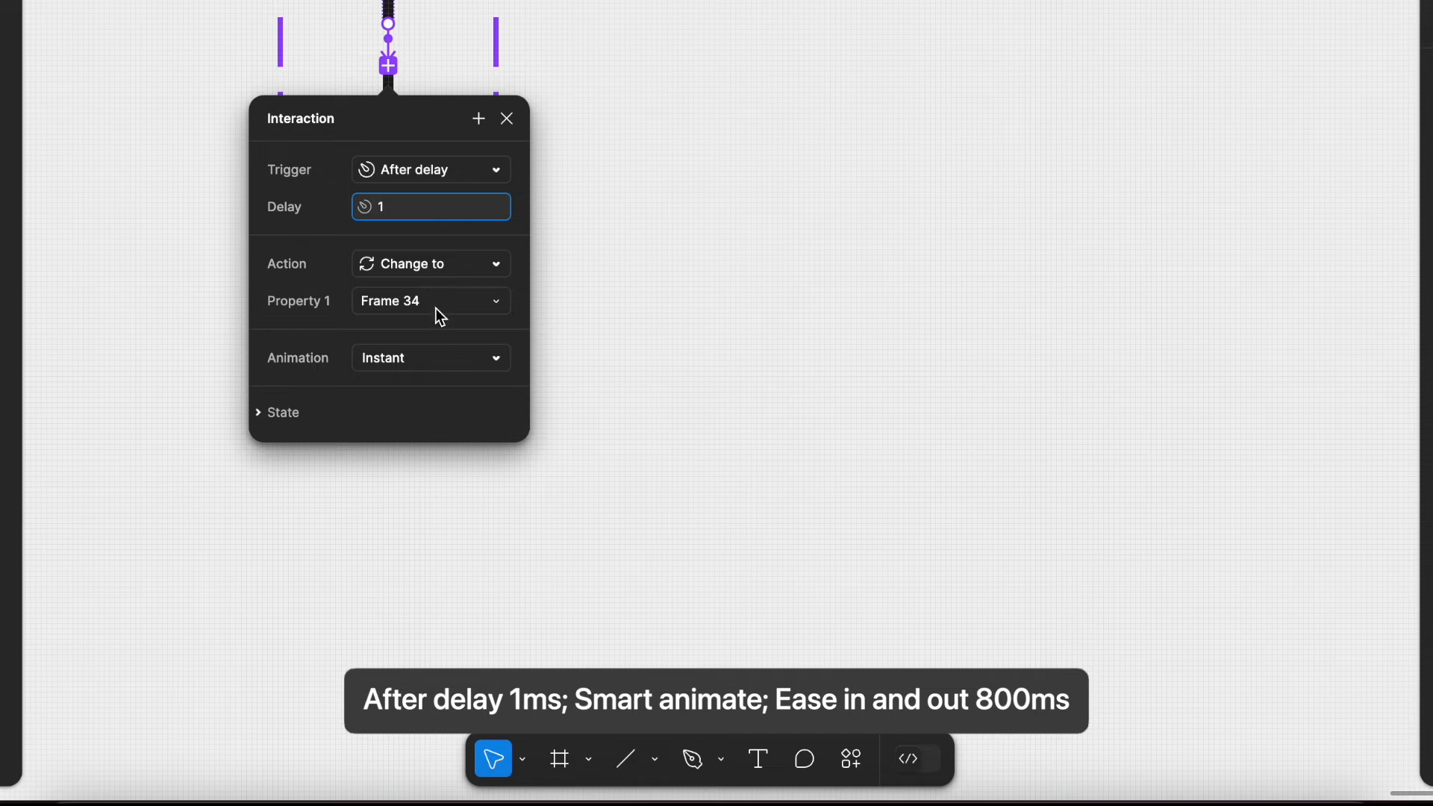
# Step: Set the upper variant's transition to Smart animate with an Ease in and out curve and a duration of 800 ms
pyautogui.click(434, 357)
pyautogui.click(431, 408)
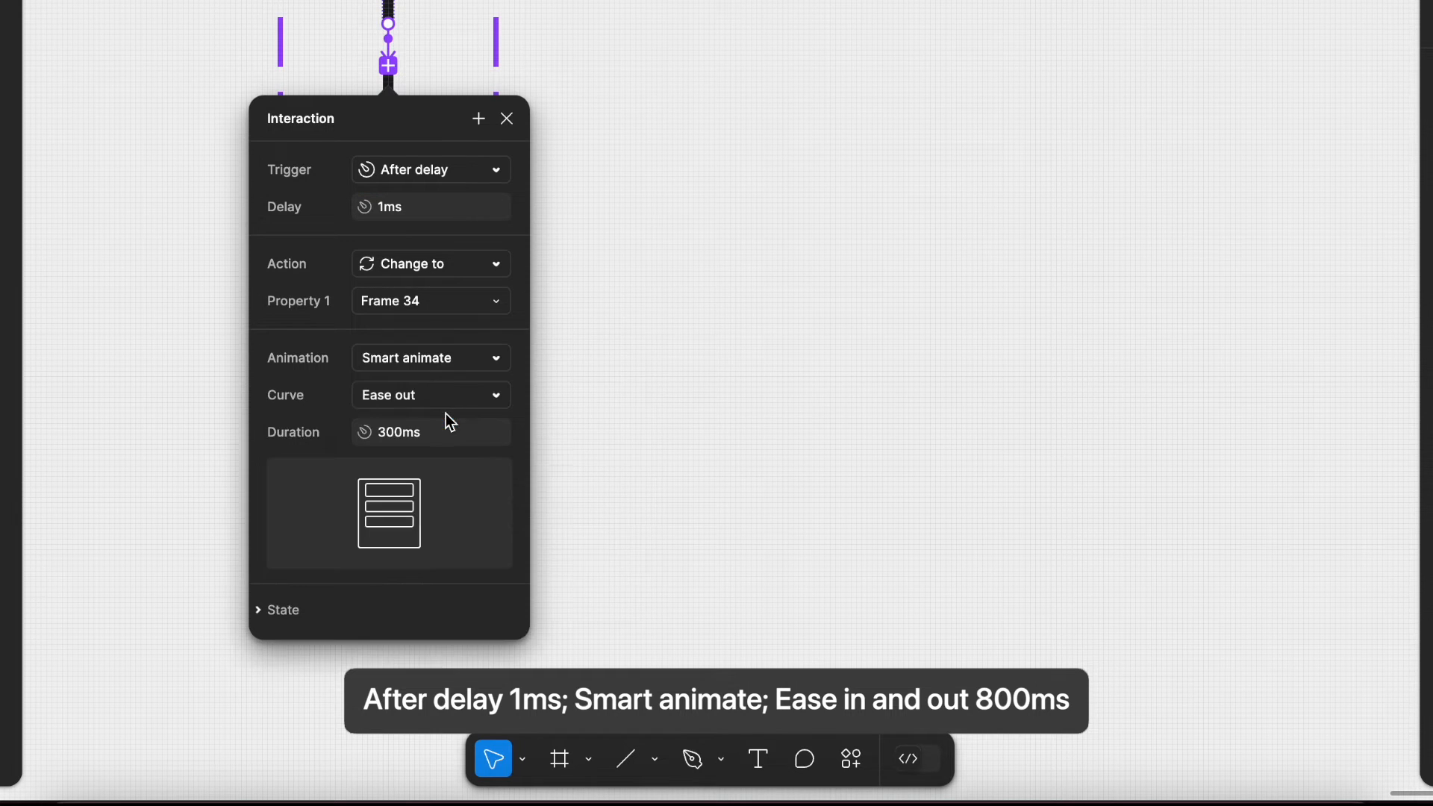
pyautogui.click(446, 412)
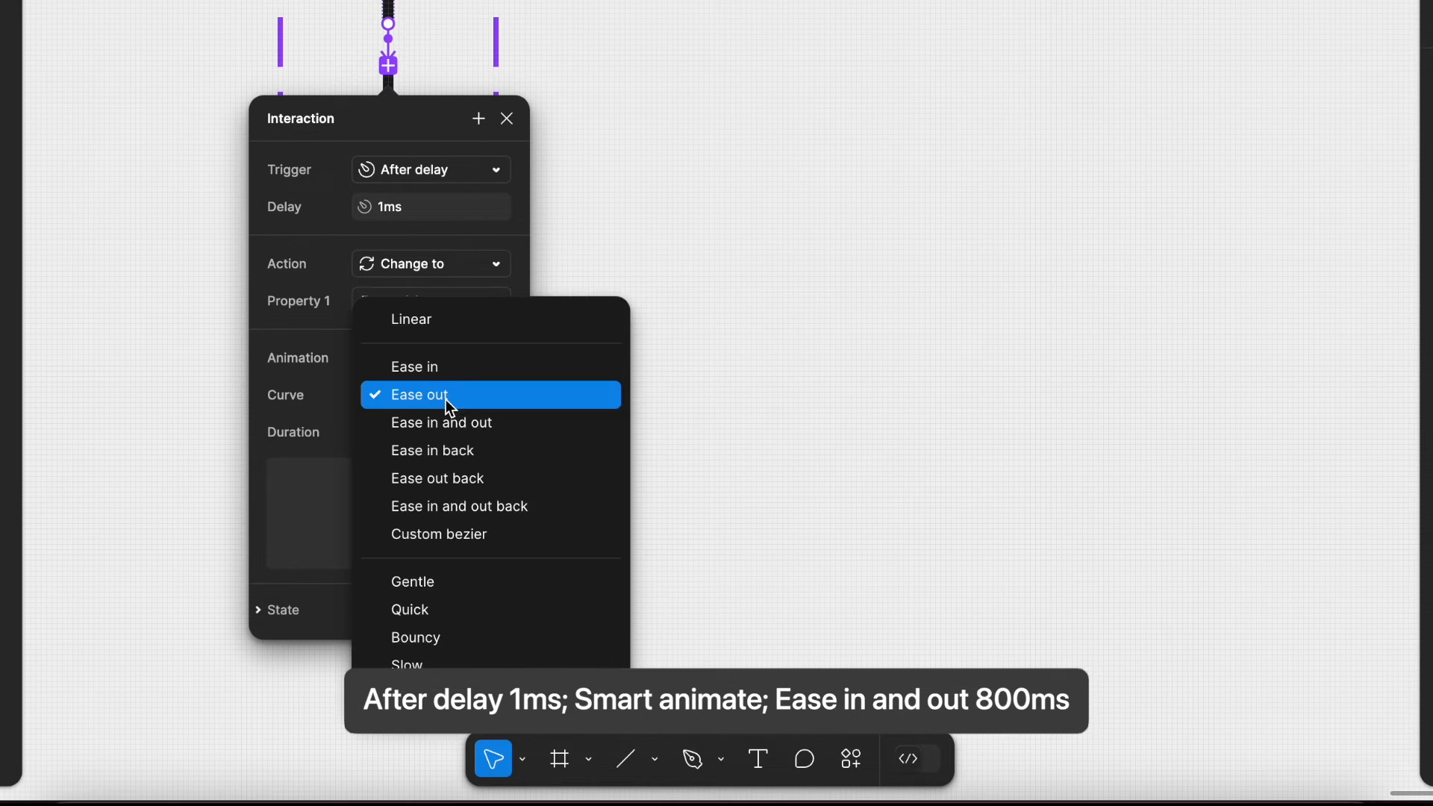
pyautogui.click(449, 418)
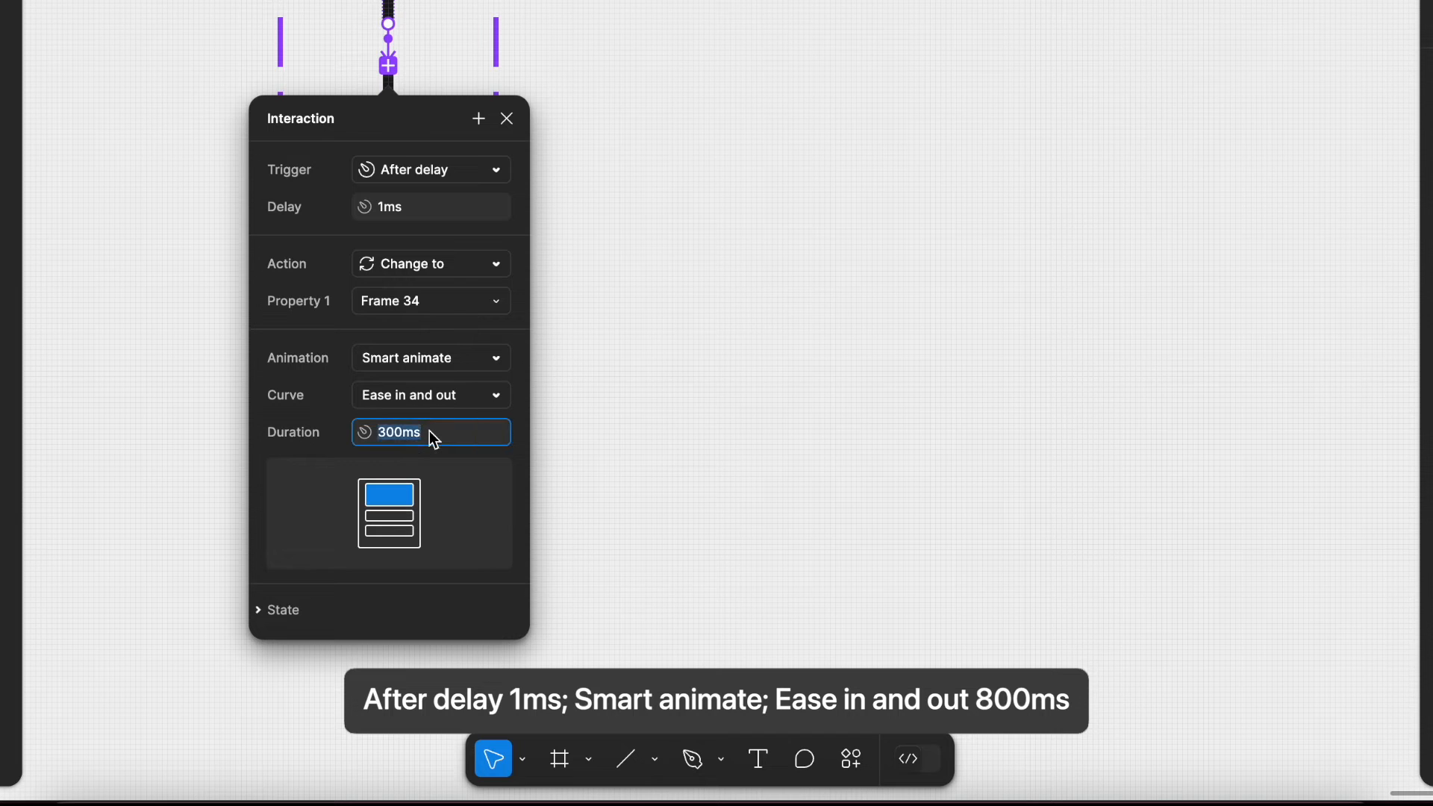
pyautogui.write('800')
pyautogui.press('Return')
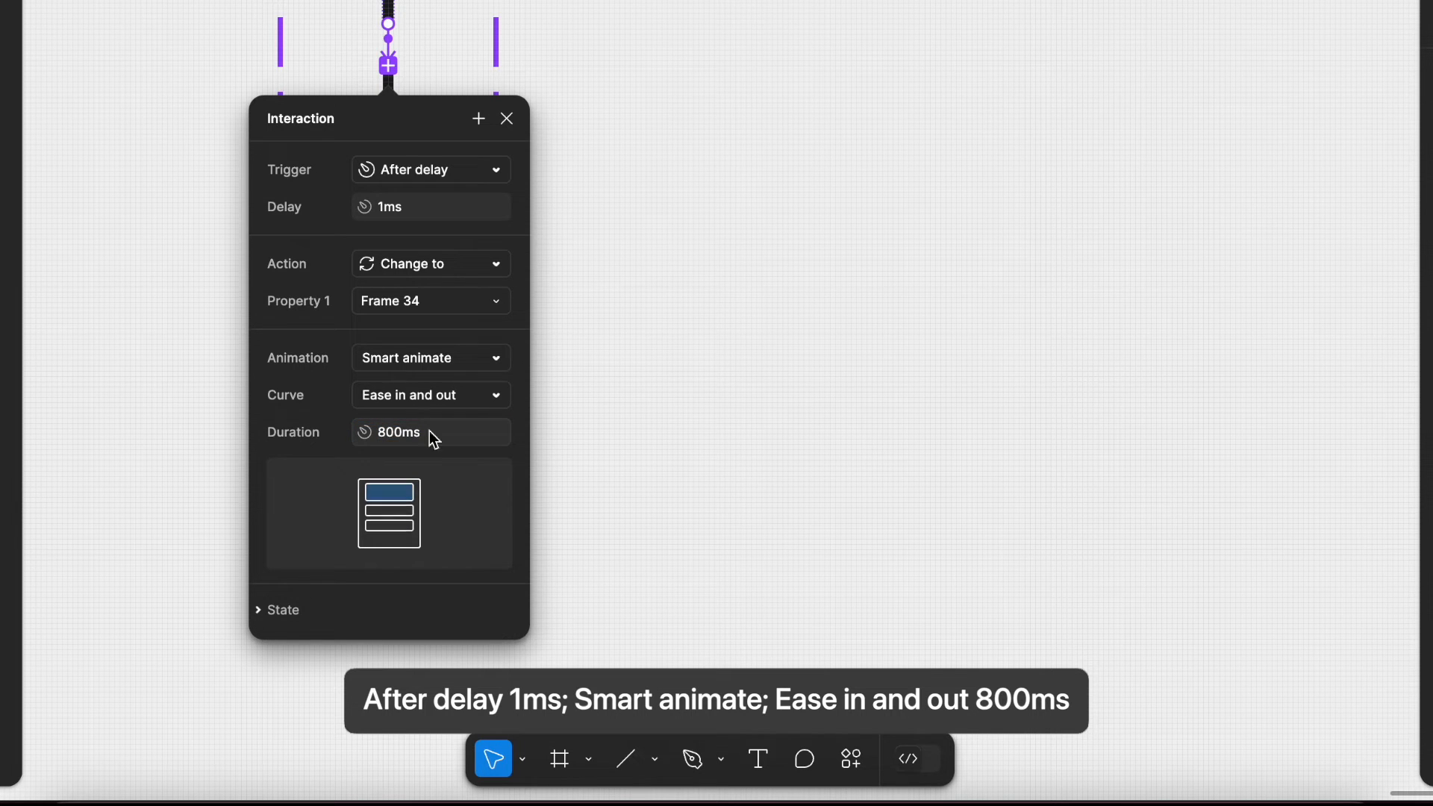
pyautogui.click(682, 388)
# Step: Add a Change to interaction from the lower Typeing variant back to the upper one, triggered after a 1 ms delay
pyautogui.click(391, 142)
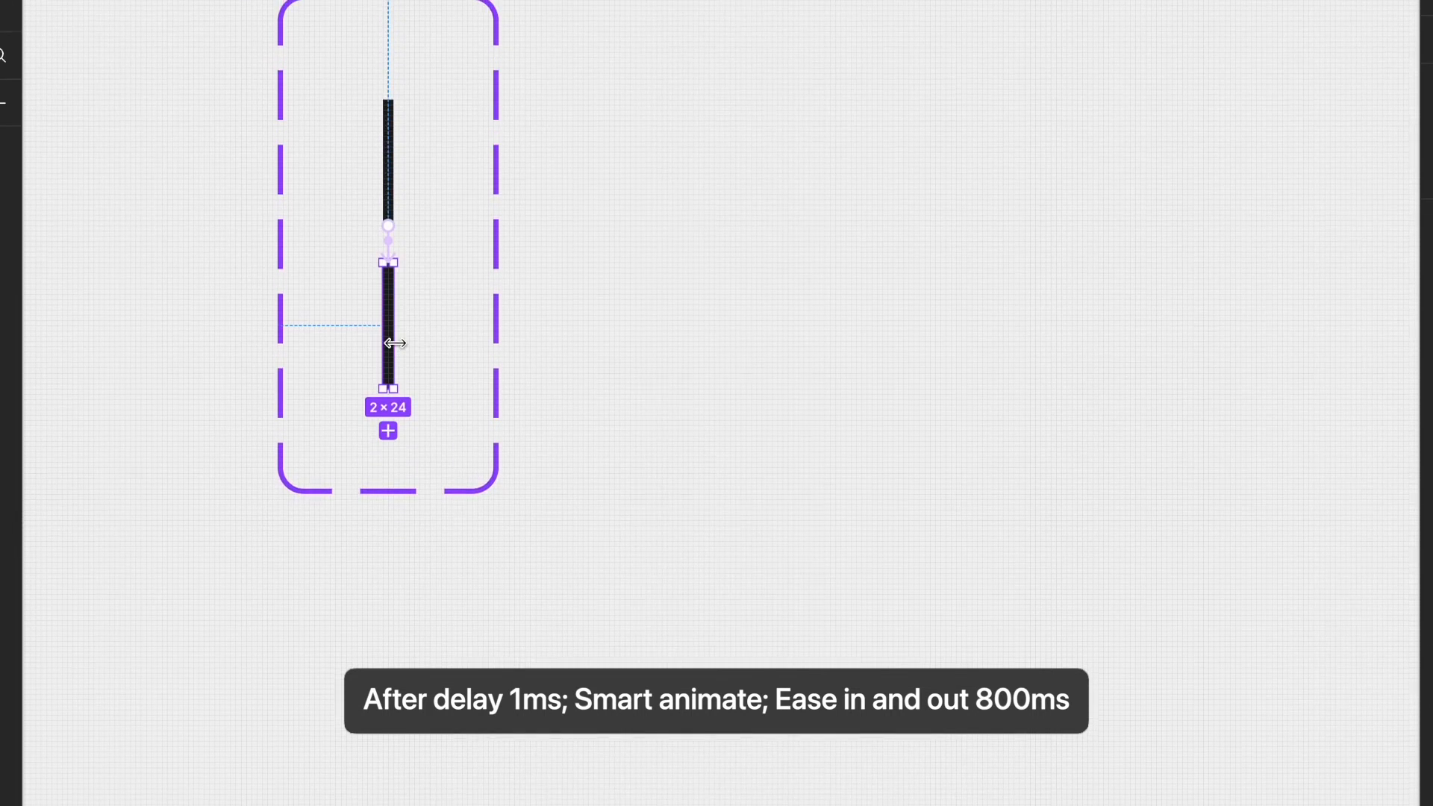
pyautogui.moveTo(389, 323); pyautogui.dragTo(393, 162)
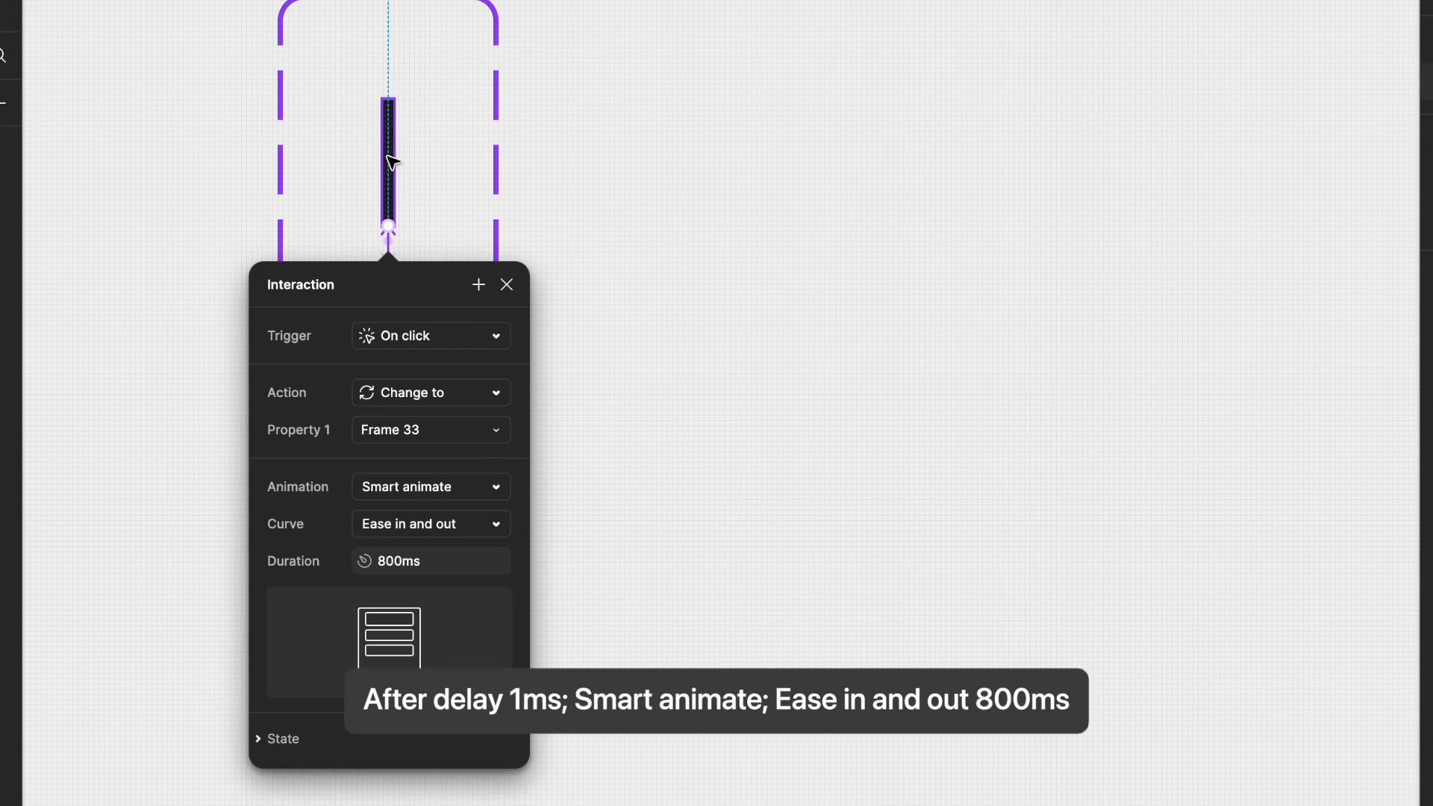
pyautogui.click(437, 336)
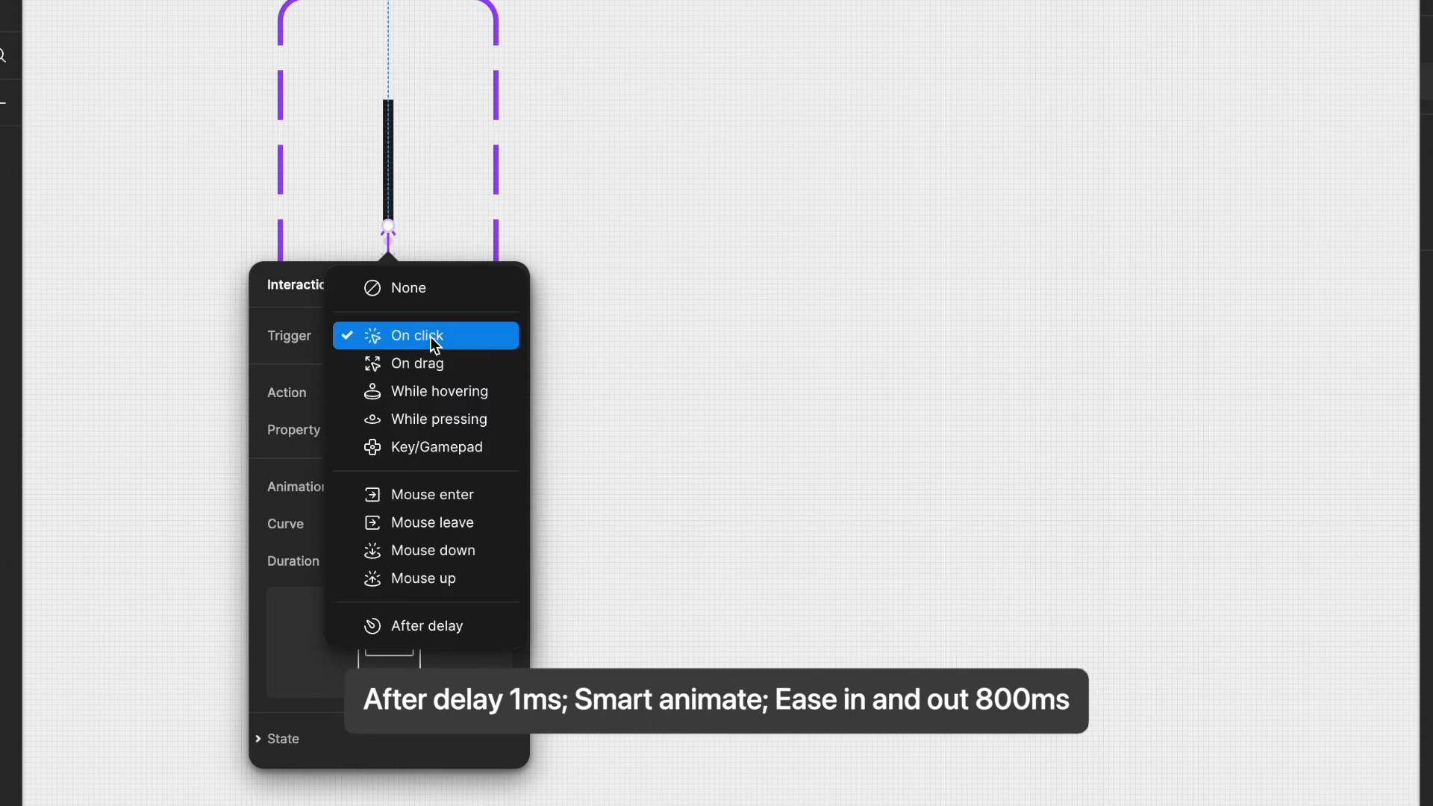
pyautogui.click(429, 624)
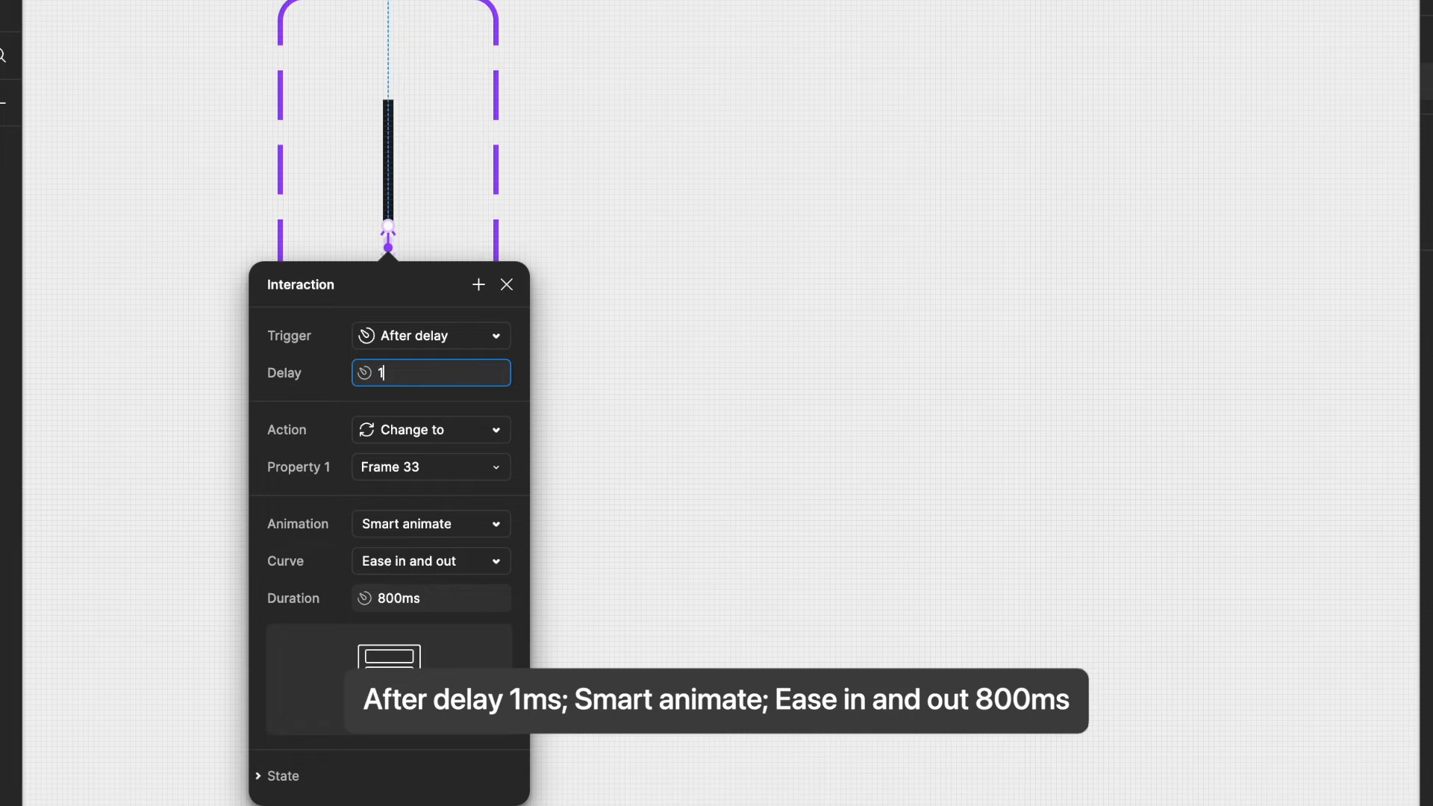
pyautogui.click(647, 515)
# Step: Set the fill opacity of the lower Typeing variant to 0%
pyautogui.click(391, 323)
pyautogui.click(1361, 26)
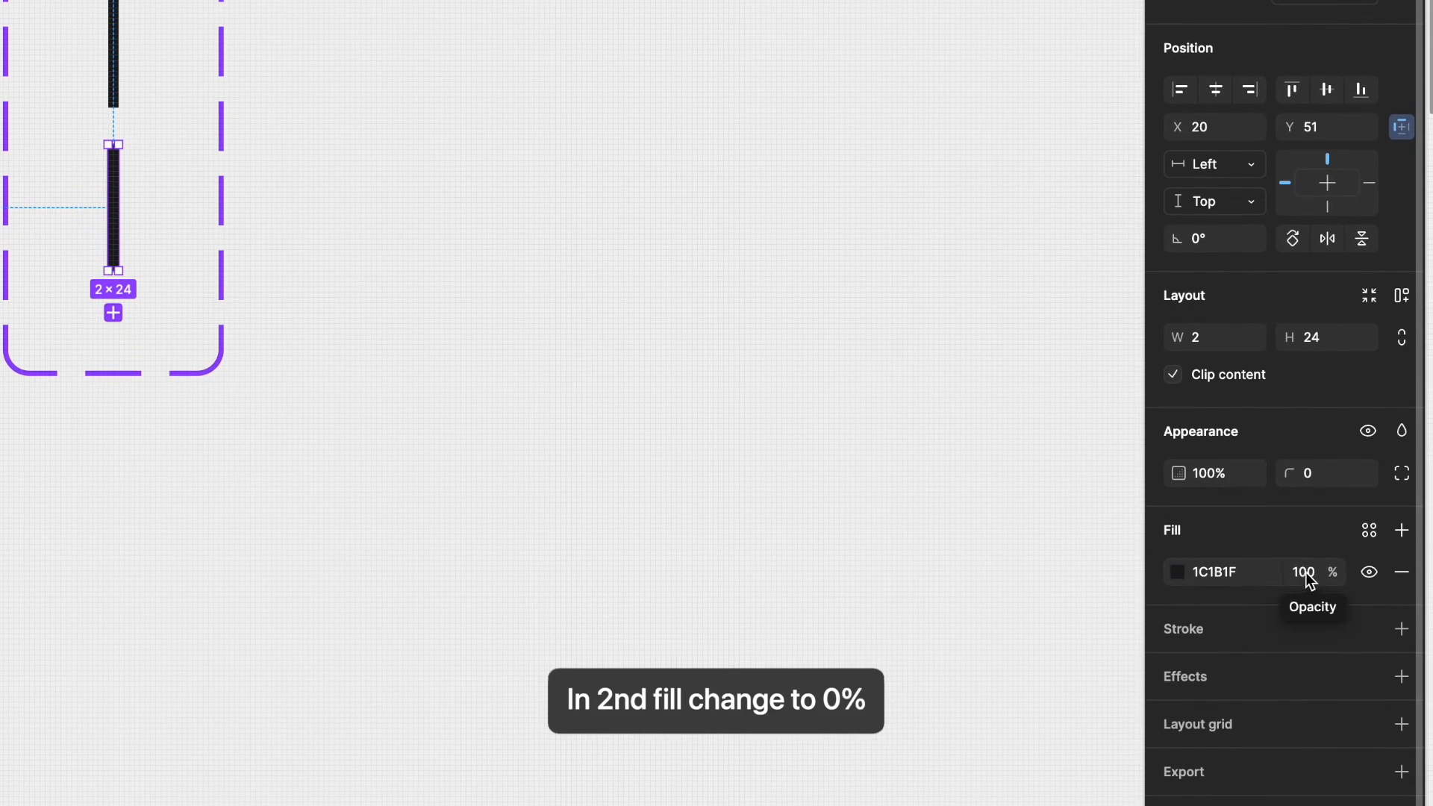
pyautogui.click(1310, 582)
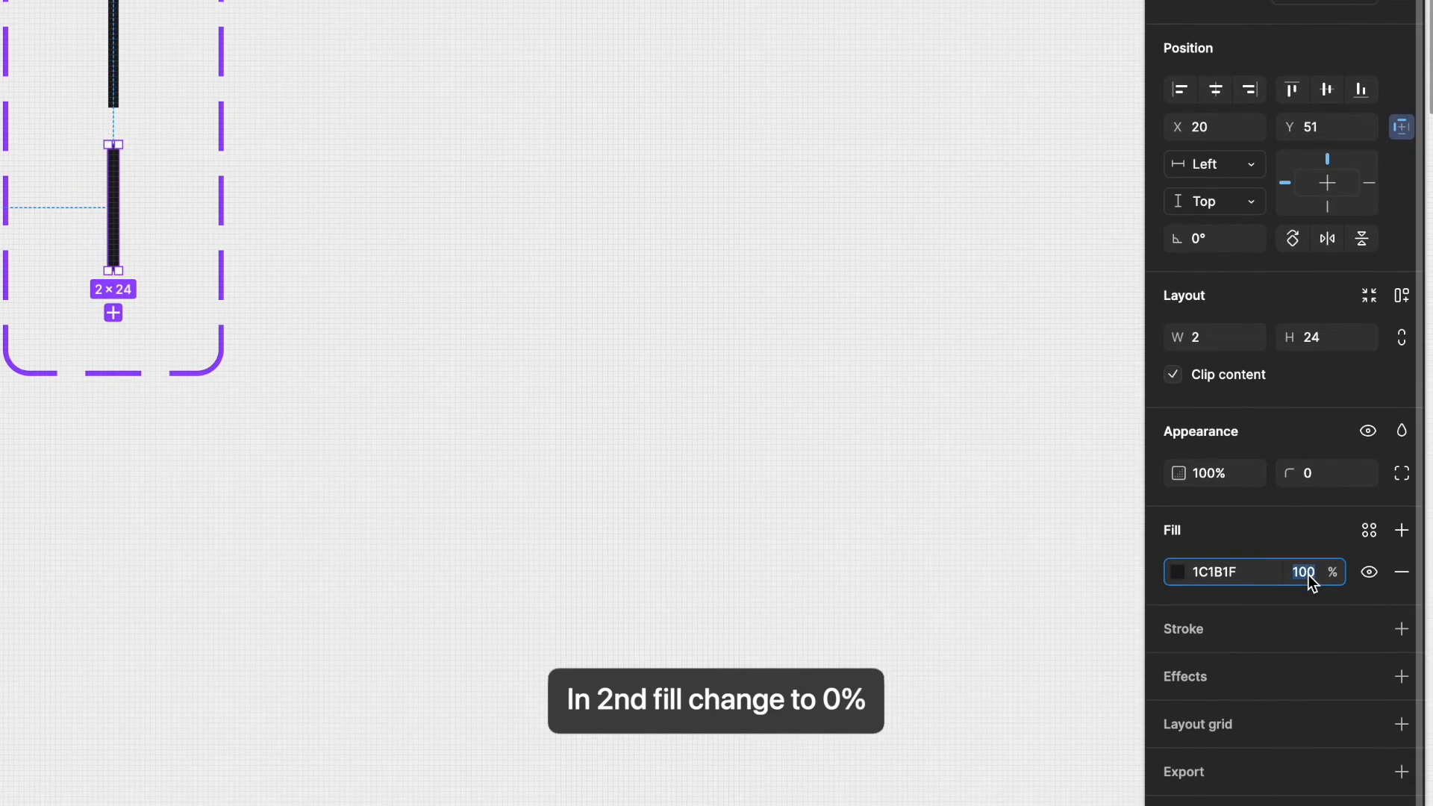
pyautogui.press('Return')
pyautogui.click(262, 411)
pyautogui.scroll(-3, 262, 410)
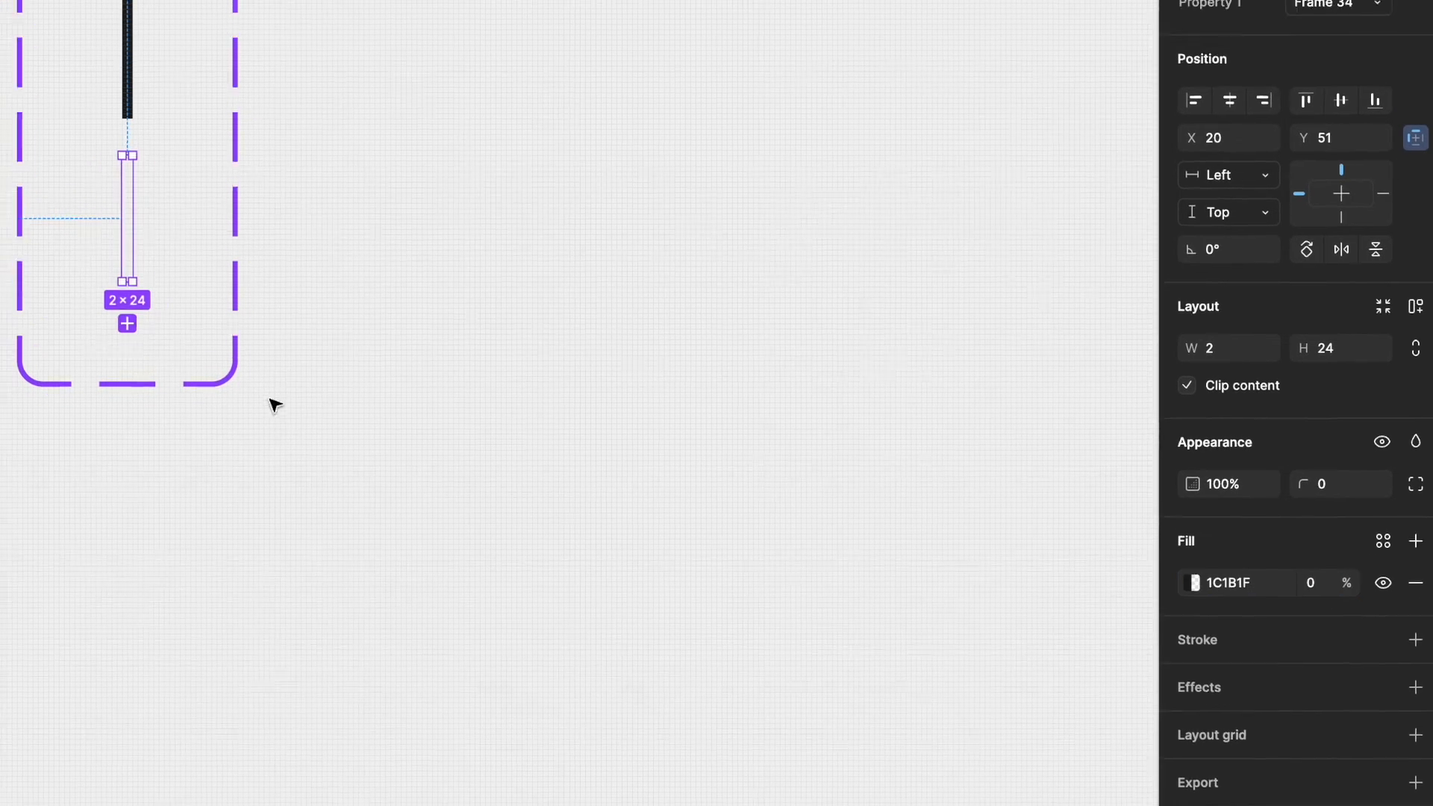
# Step: Place a copy of the visible Typeing caret in the expanded search bar, between the magnifier icon and the Search... text
pyautogui.scroll(4, 541, 627)
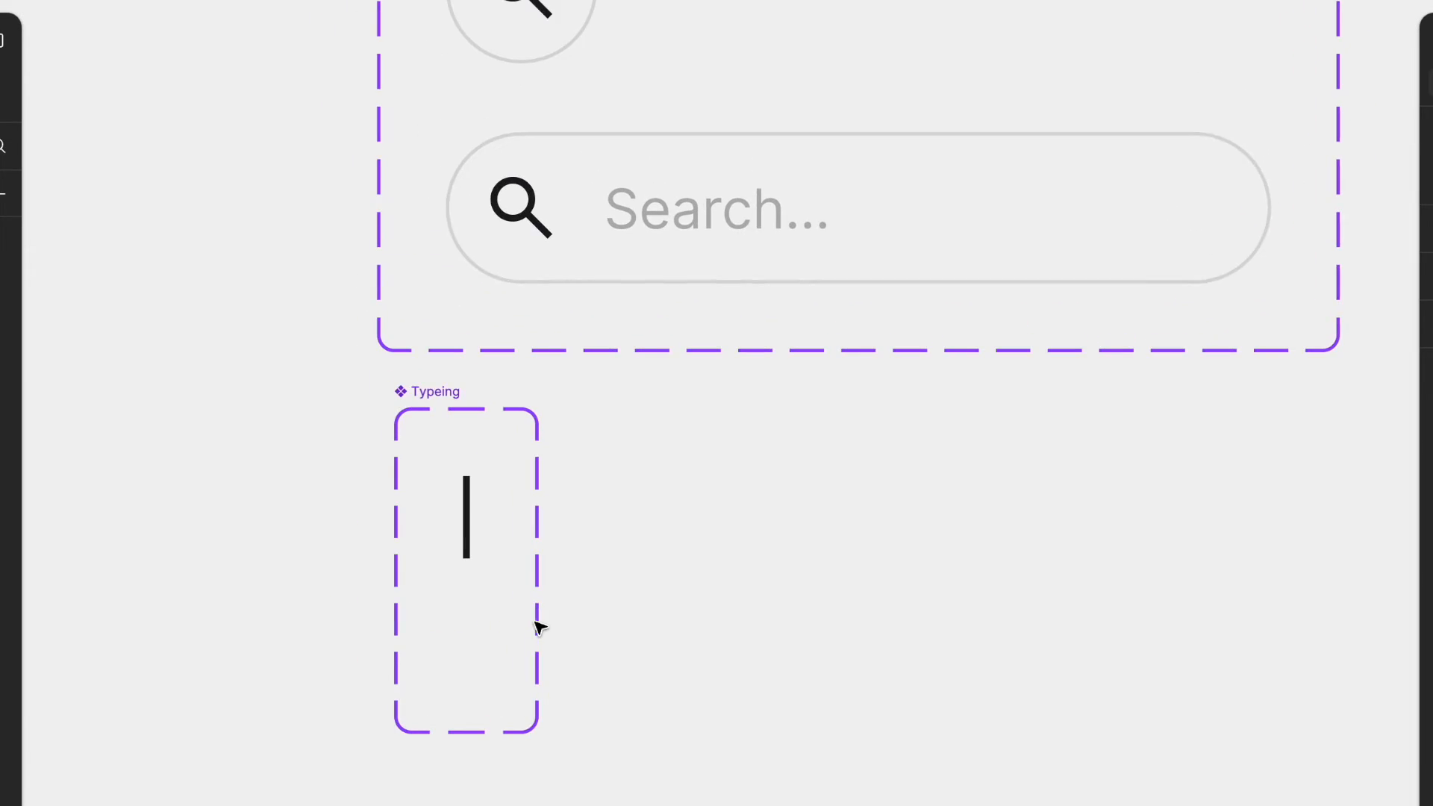
pyautogui.moveTo(472, 522); pyautogui.dragTo(590, 218)
pyautogui.press('Right')
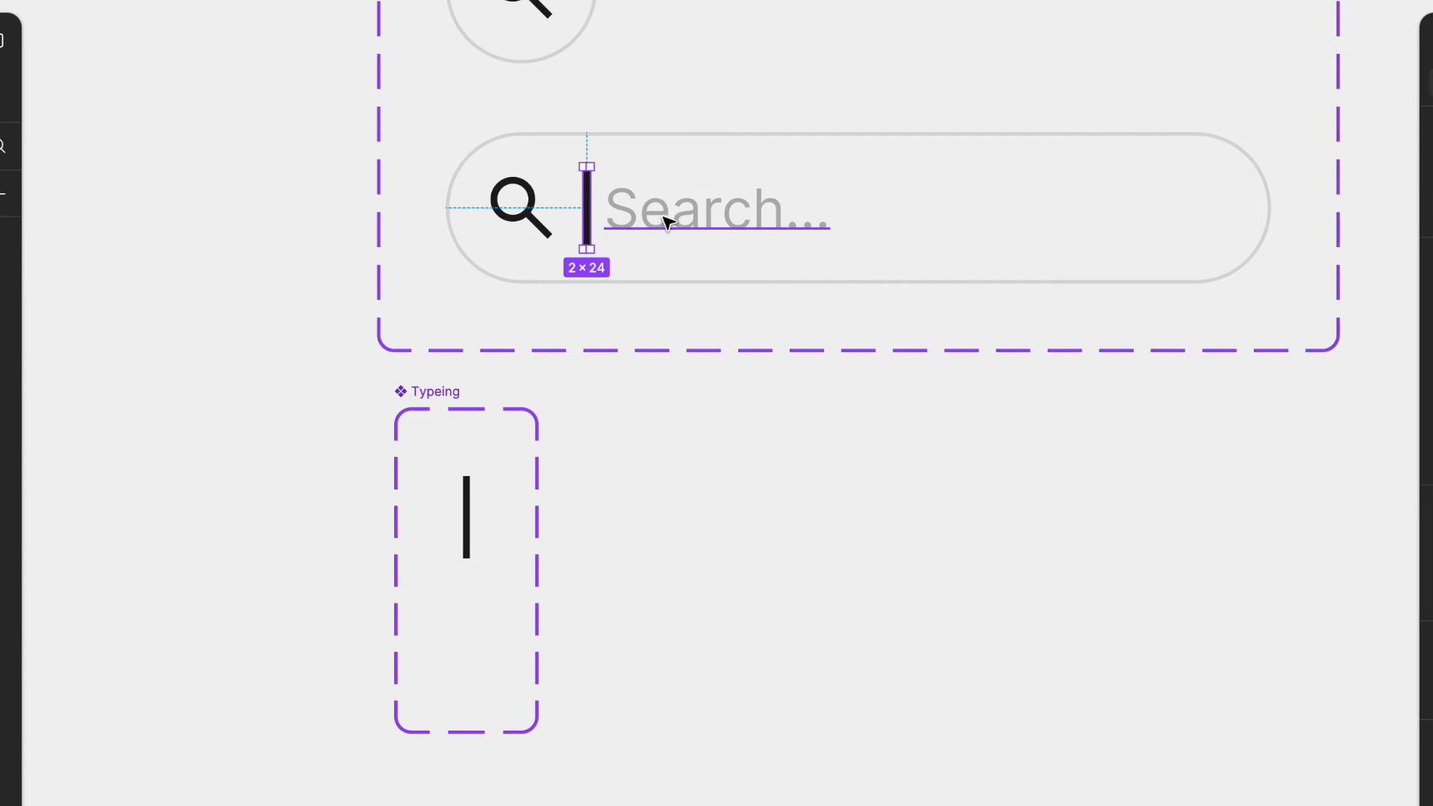
pyautogui.click(698, 544)
pyautogui.scroll(-2, 697, 545)
pyautogui.scroll(2, 697, 544)
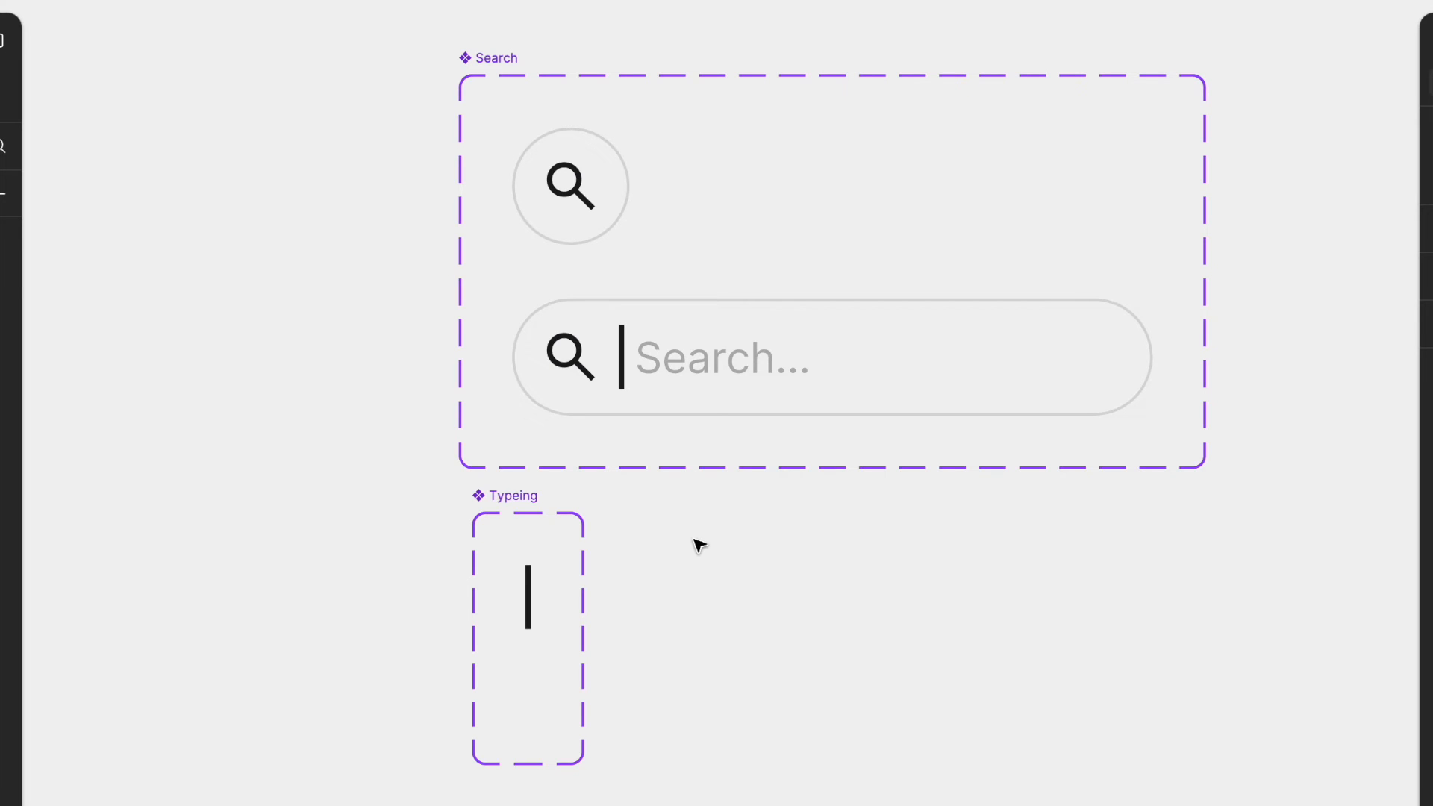
# Step: Add an On click Change to interaction from the collapsed Search variant to the expanded one
pyautogui.click(1273, 82)
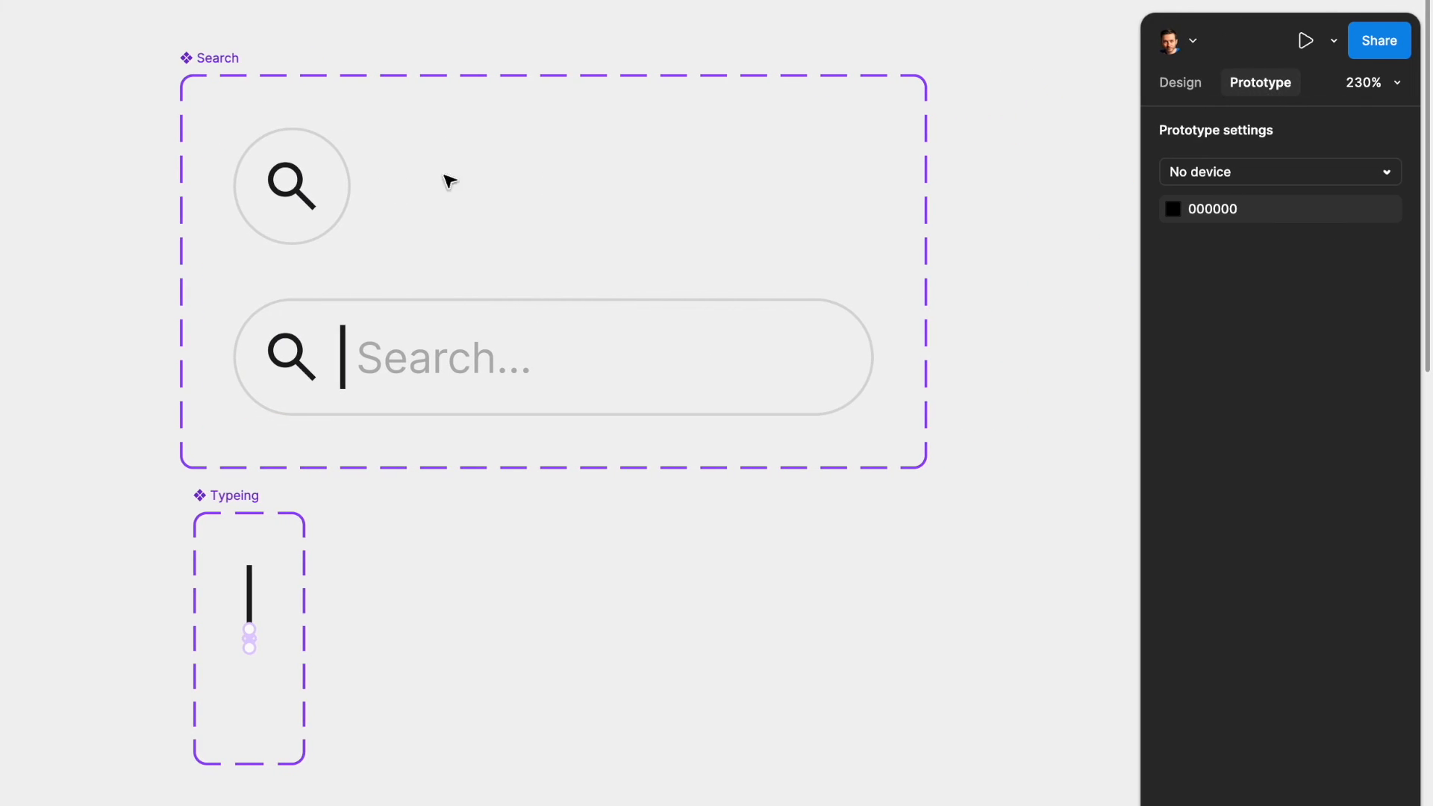
pyautogui.click(288, 182)
pyautogui.moveTo(351, 186); pyautogui.dragTo(531, 337)
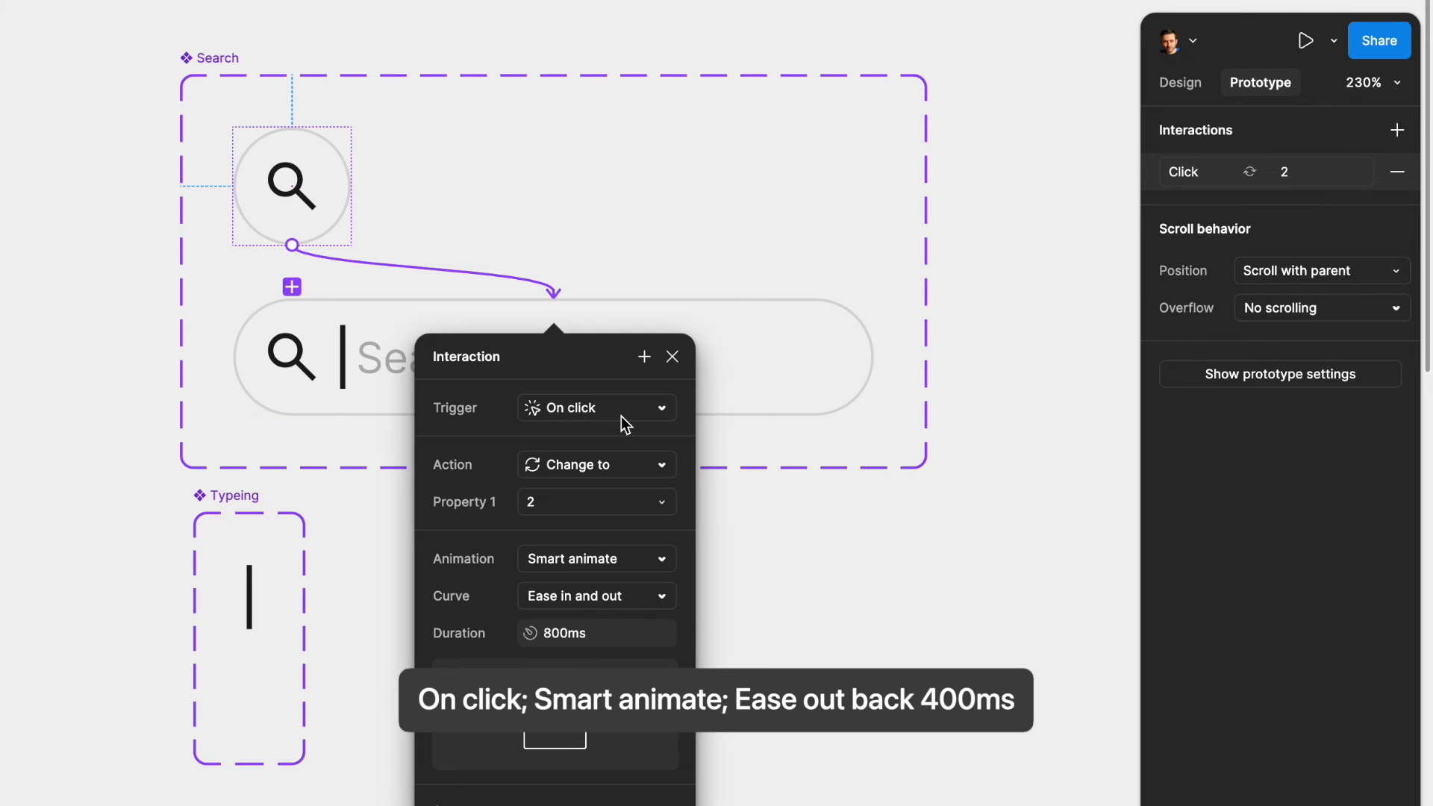
# Step: Set the expanding transition's curve to Ease out back and its duration to 400 ms
pyautogui.click(594, 597)
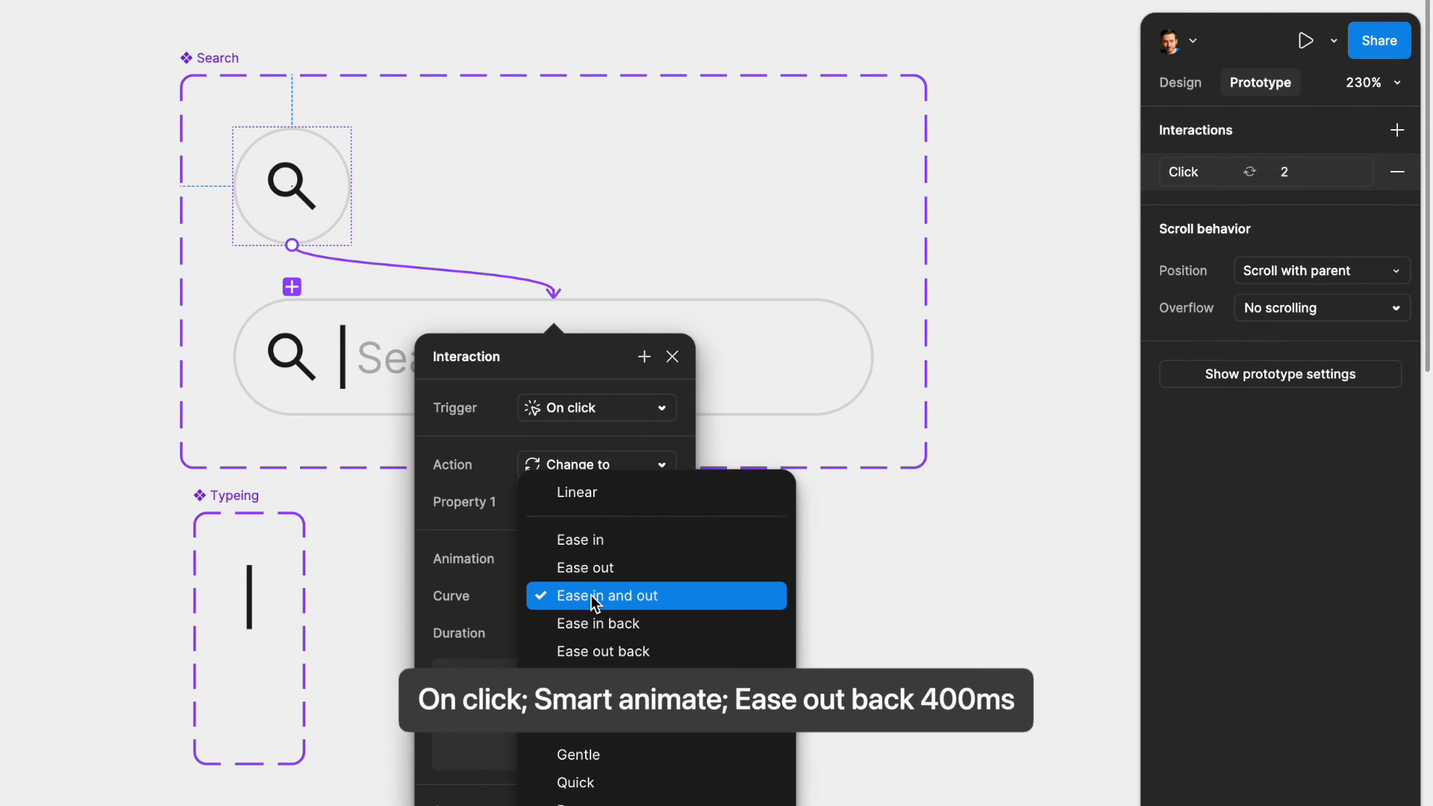
pyautogui.click(631, 651)
pyautogui.click(597, 641)
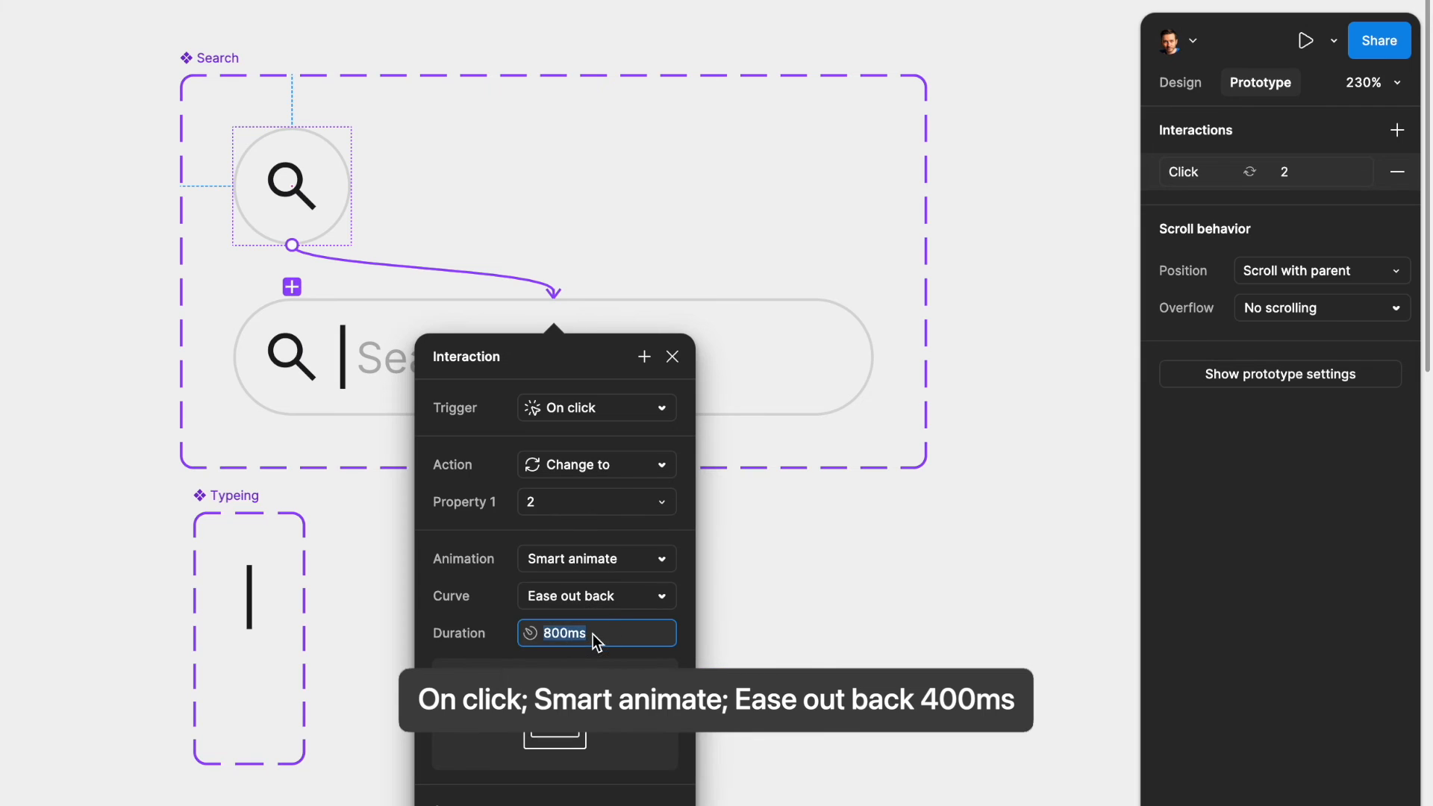
pyautogui.write('400')
pyautogui.press('Return')
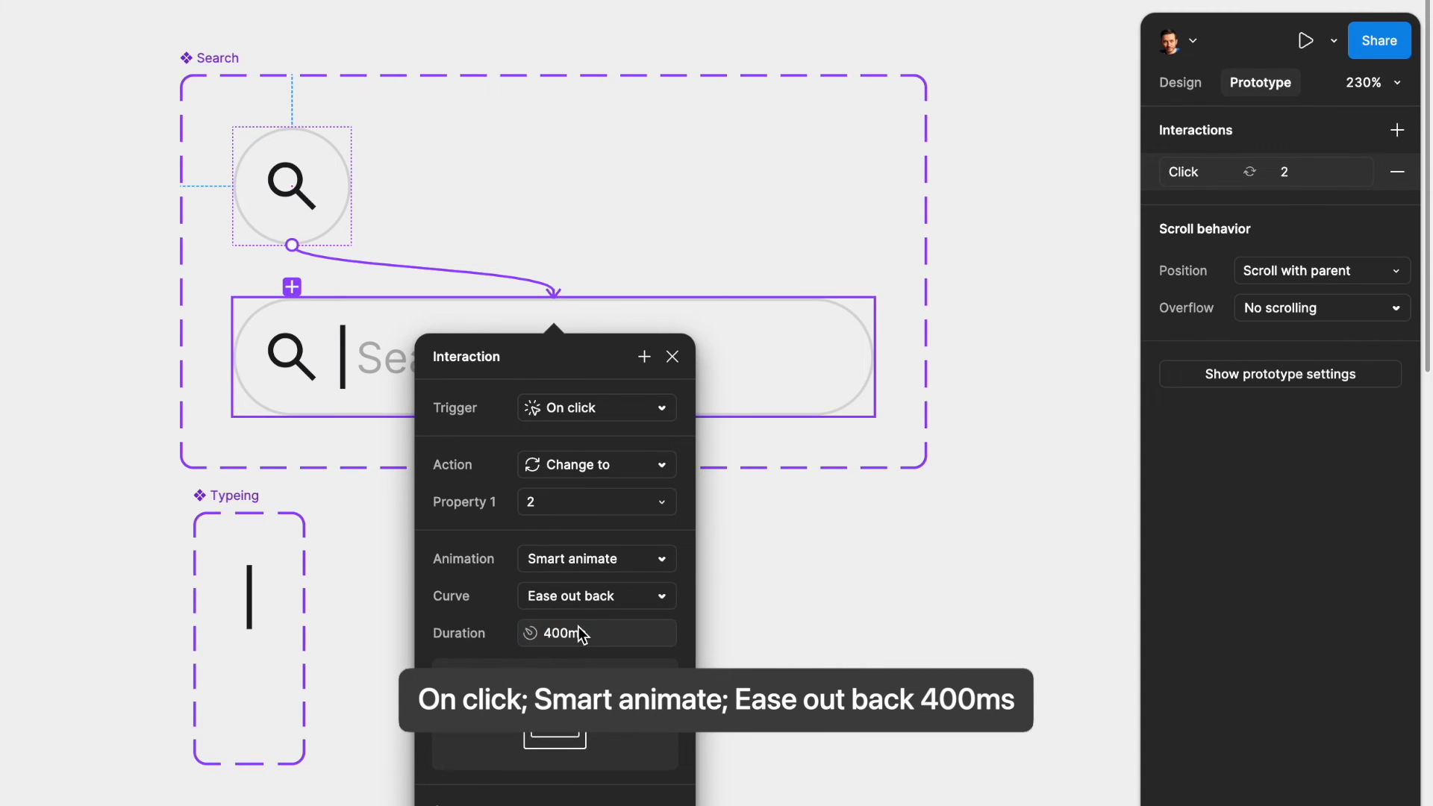
pyautogui.click(605, 601)
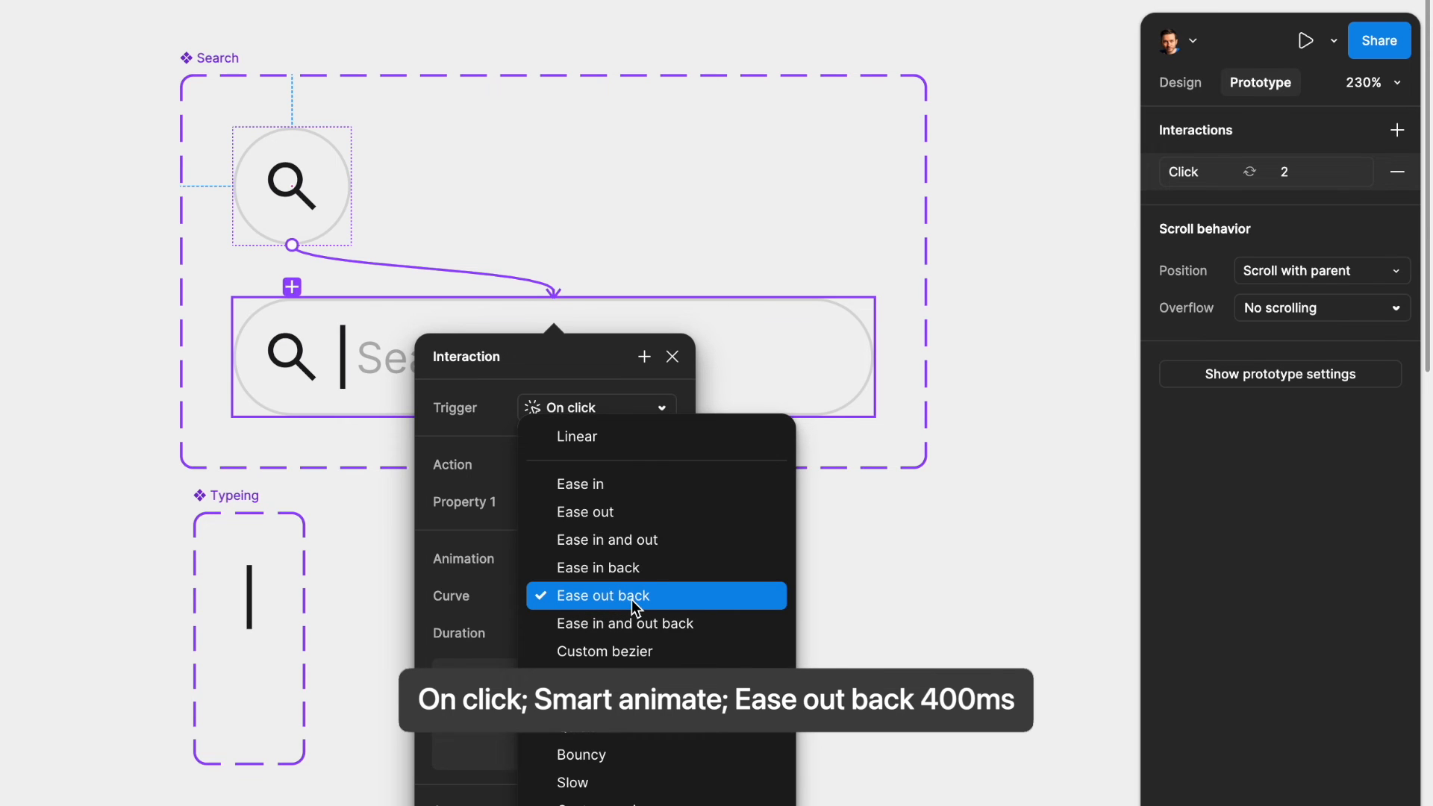
pyautogui.click(632, 598)
pyautogui.click(719, 617)
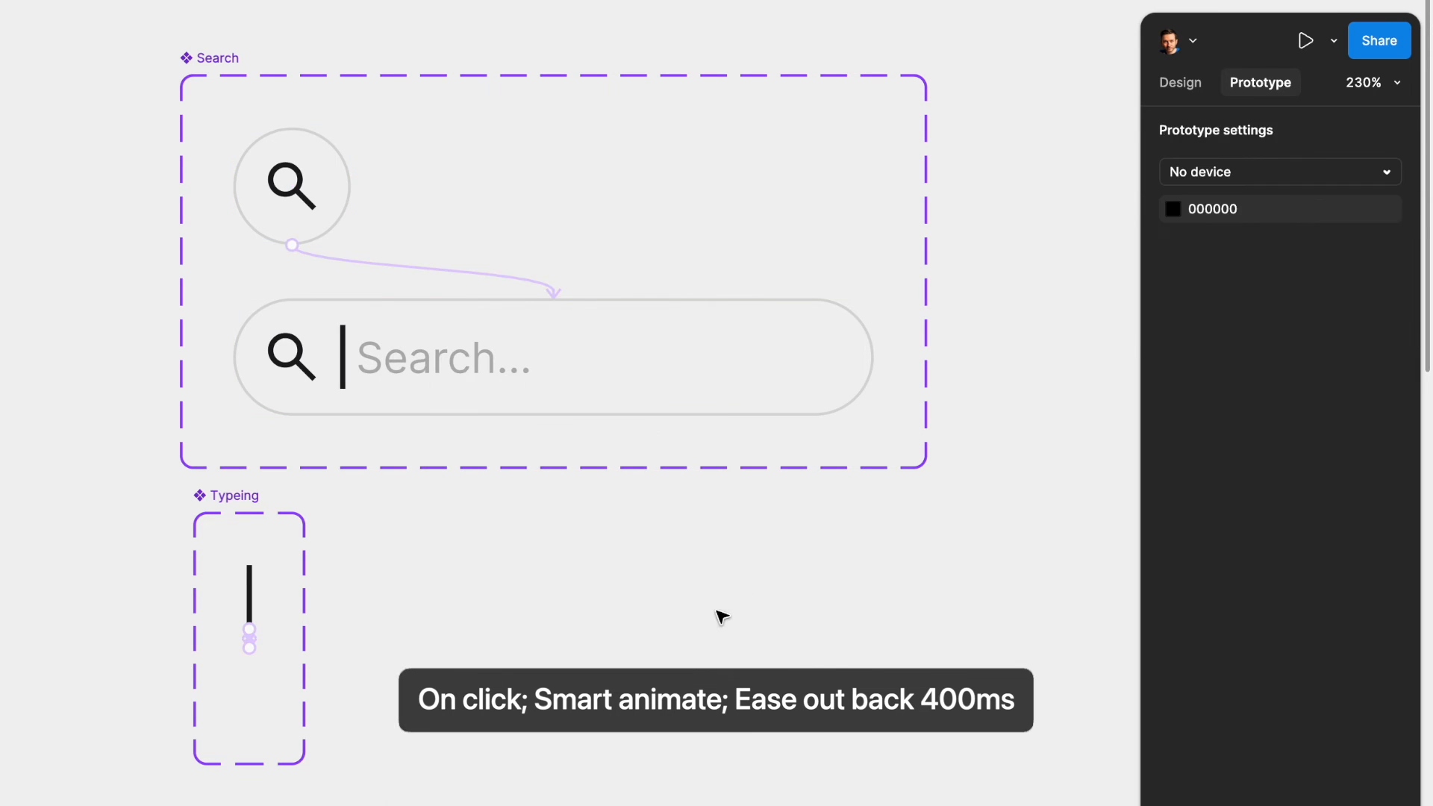
# Step: Add an On click Change to interaction from the expanded Search variant back to the collapsed one, using the Ease in back curve
pyautogui.click(648, 398)
pyautogui.moveTo(873, 355); pyautogui.dragTo(329, 179)
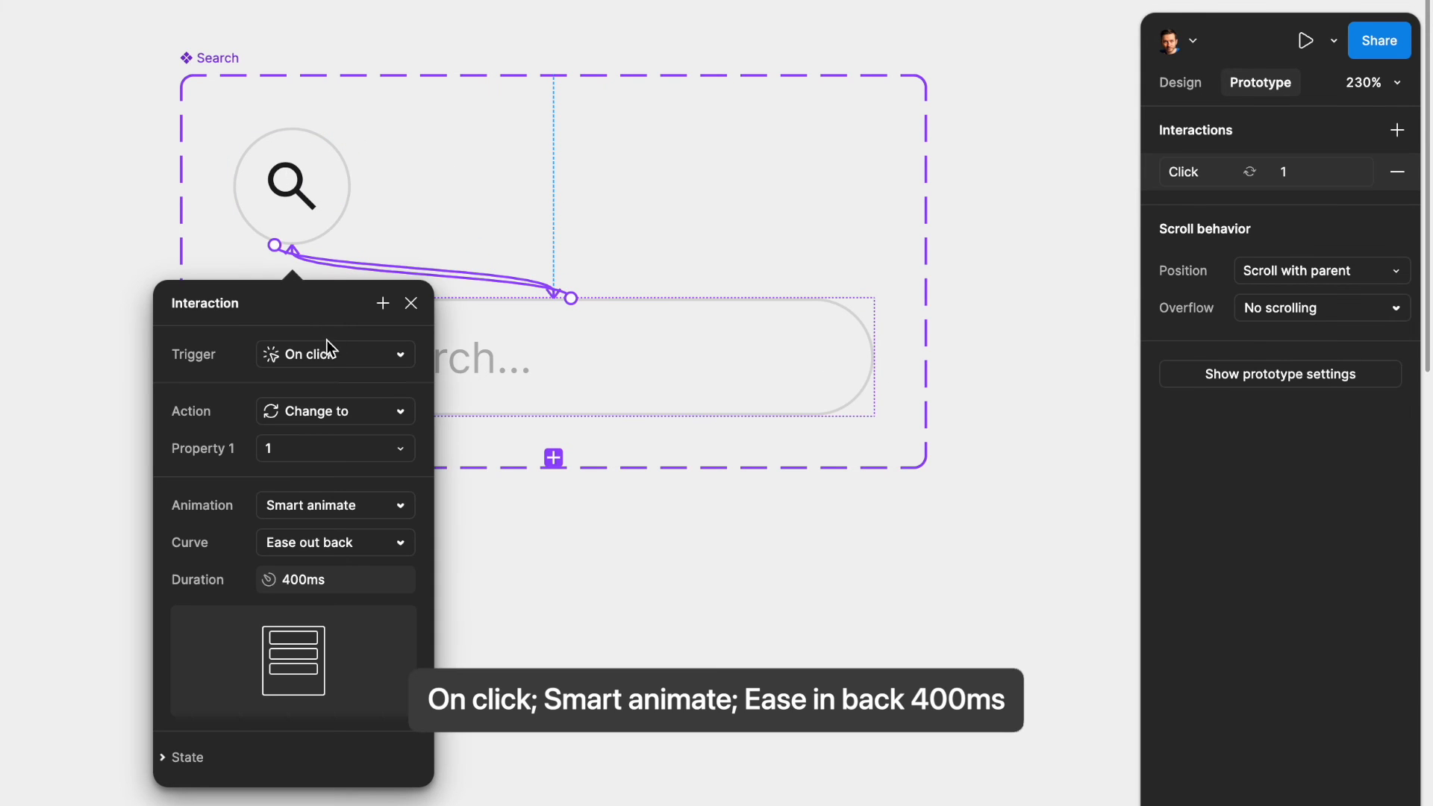
pyautogui.click(344, 543)
pyautogui.click(352, 521)
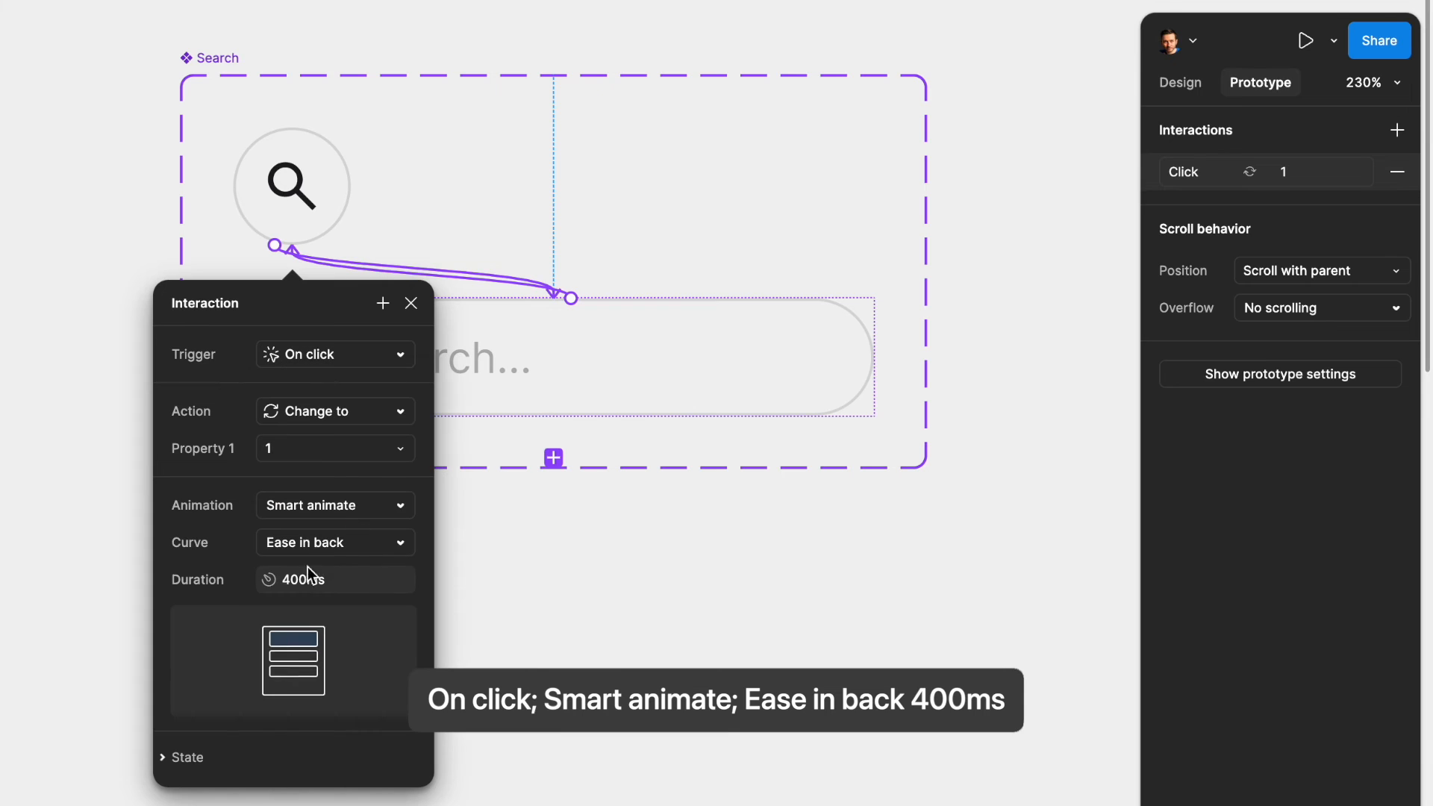
pyautogui.click(545, 614)
# Step: Place an instance of the collapsed Search component in the page header, just before the notification bell
pyautogui.click(1168, 100)
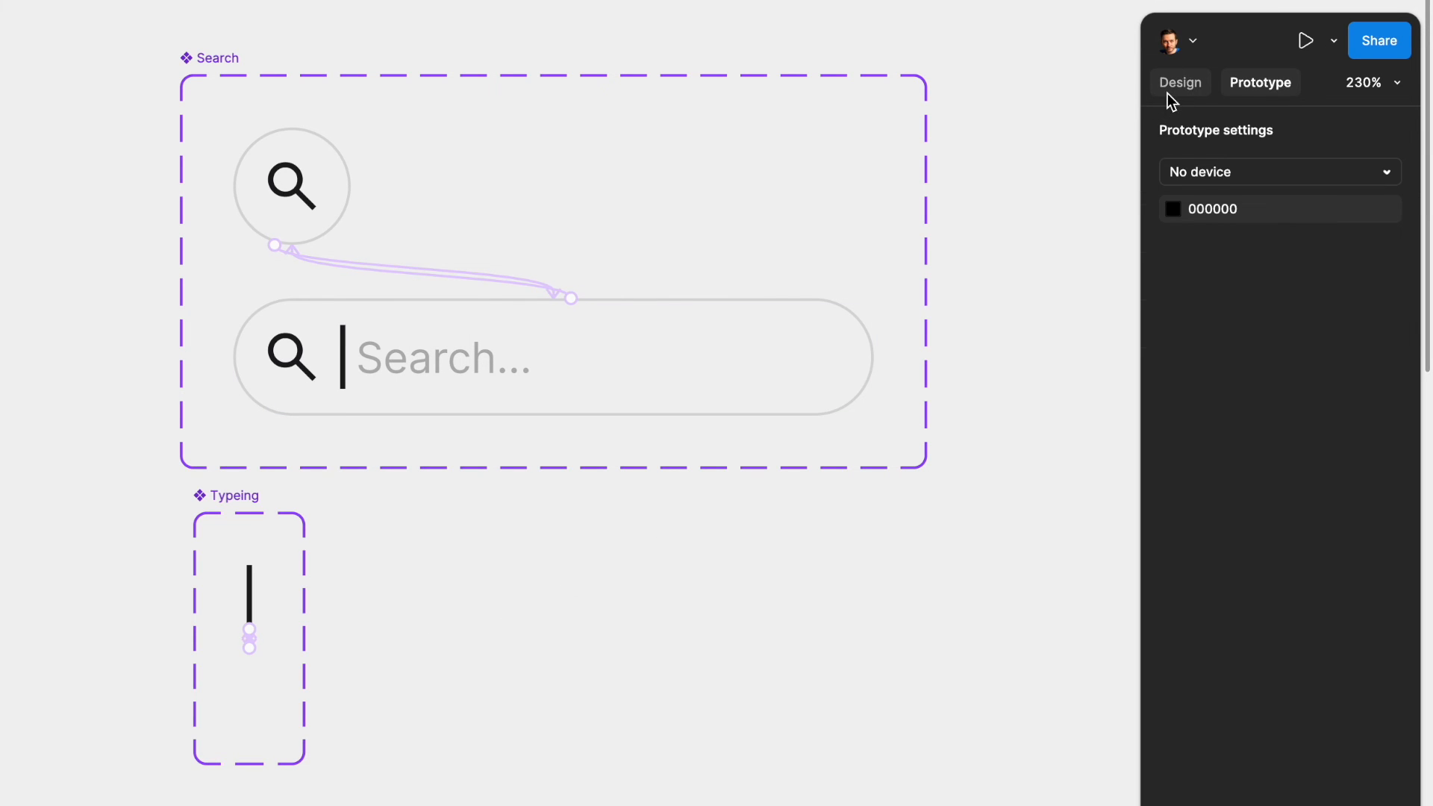
pyautogui.scroll(-6, 623, 608)
pyautogui.moveTo(572, 403); pyautogui.dragTo(239, 447)
pyautogui.scroll(5, 147, 464)
pyautogui.click(267, 450)
pyautogui.click(140, 442)
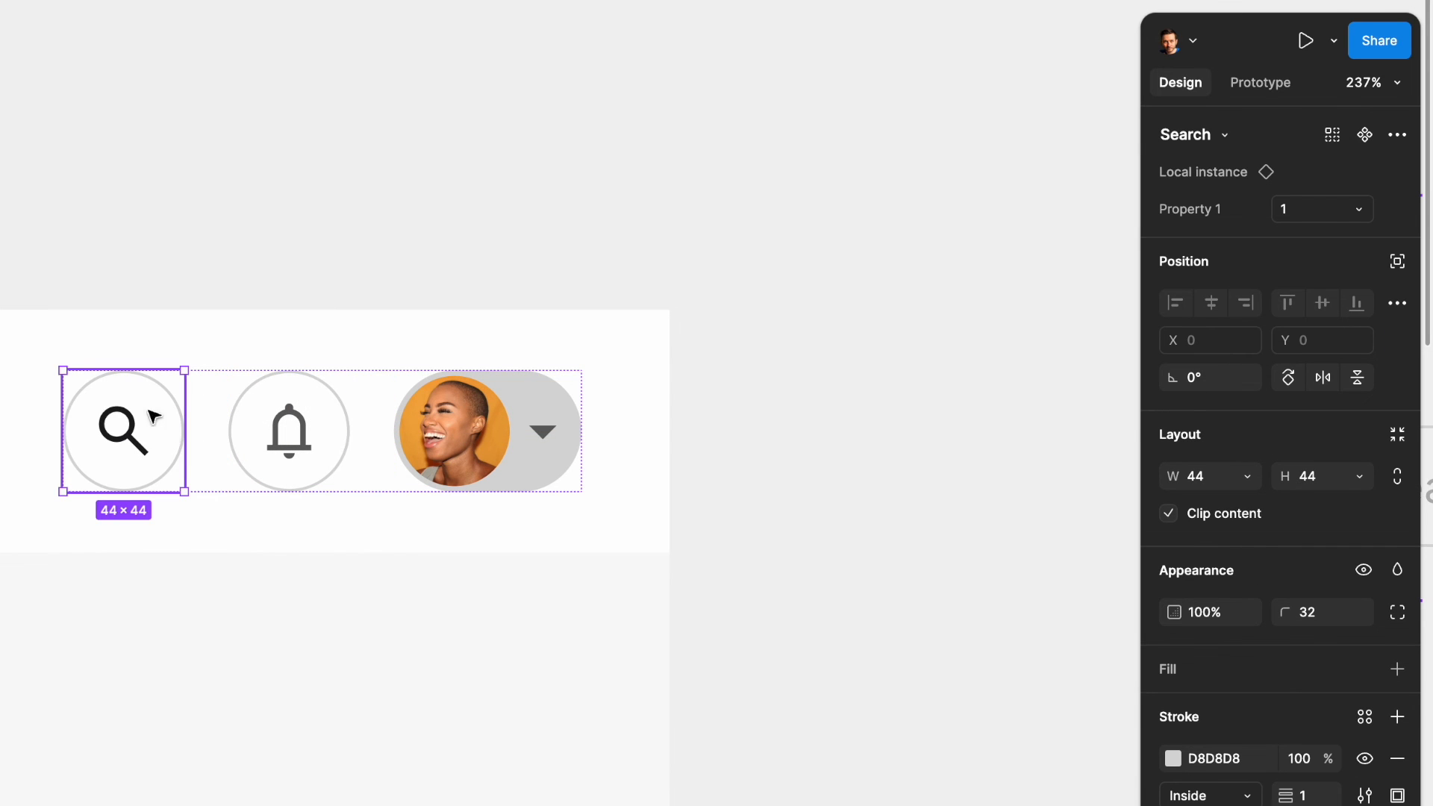
pyautogui.click(131, 253)
pyautogui.hscroll(-3, 132, 253)
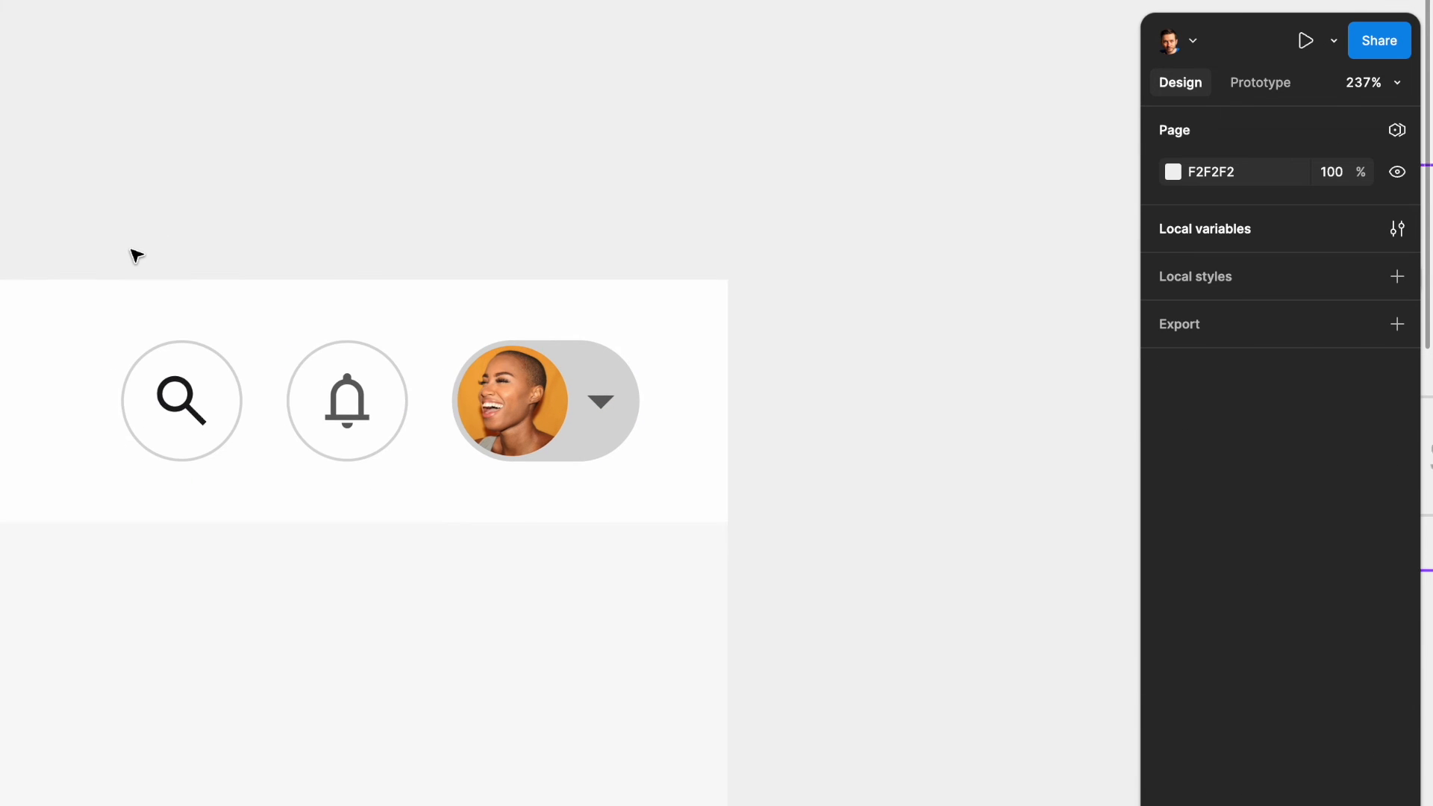
pyautogui.click(239, 405)
pyautogui.click(304, 217)
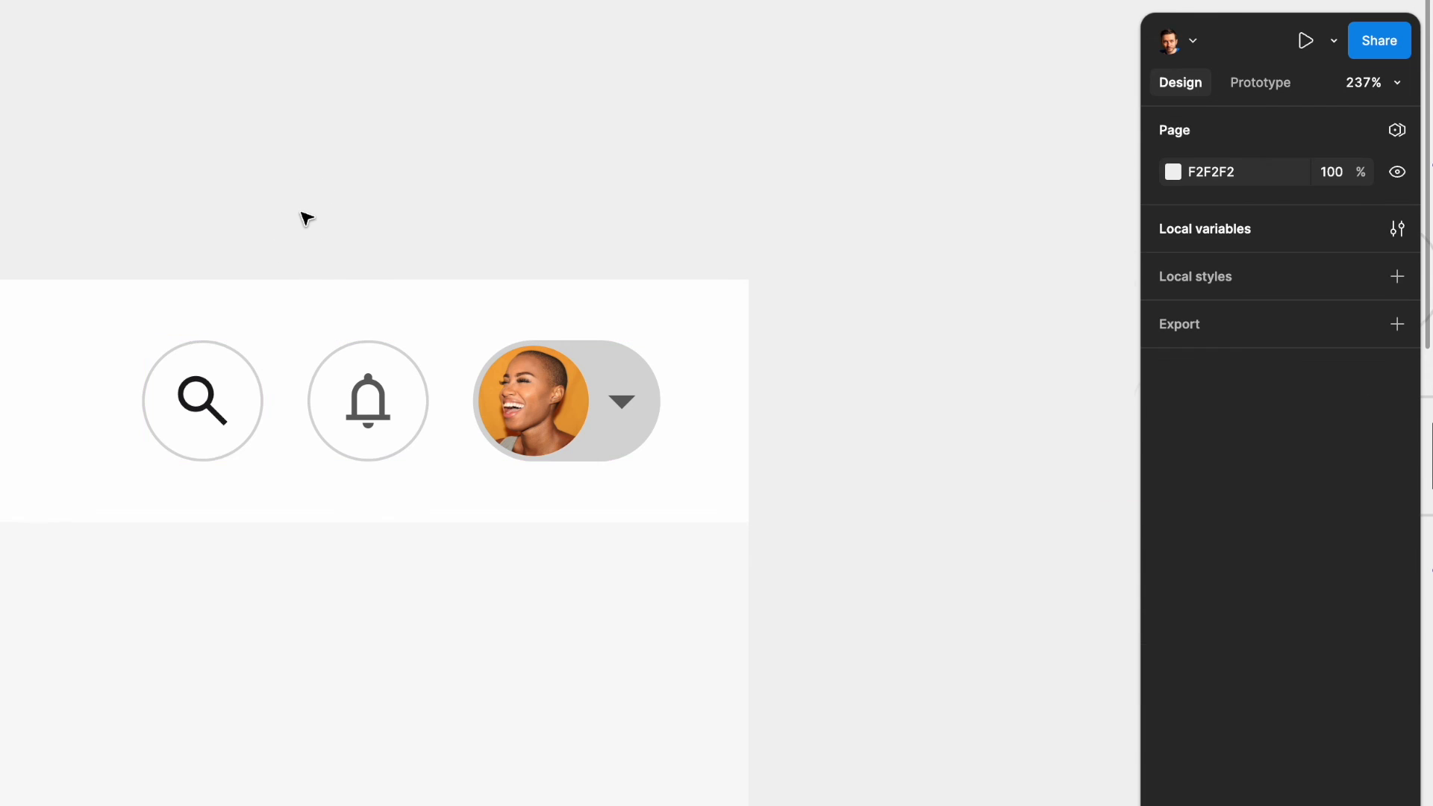
# Step: Set the horizontal constraint of both the collapsed and the expanded Search variants to Right
pyautogui.scroll(-3, 304, 217)
pyautogui.hscroll(10, 304, 217)
pyautogui.click(728, 298)
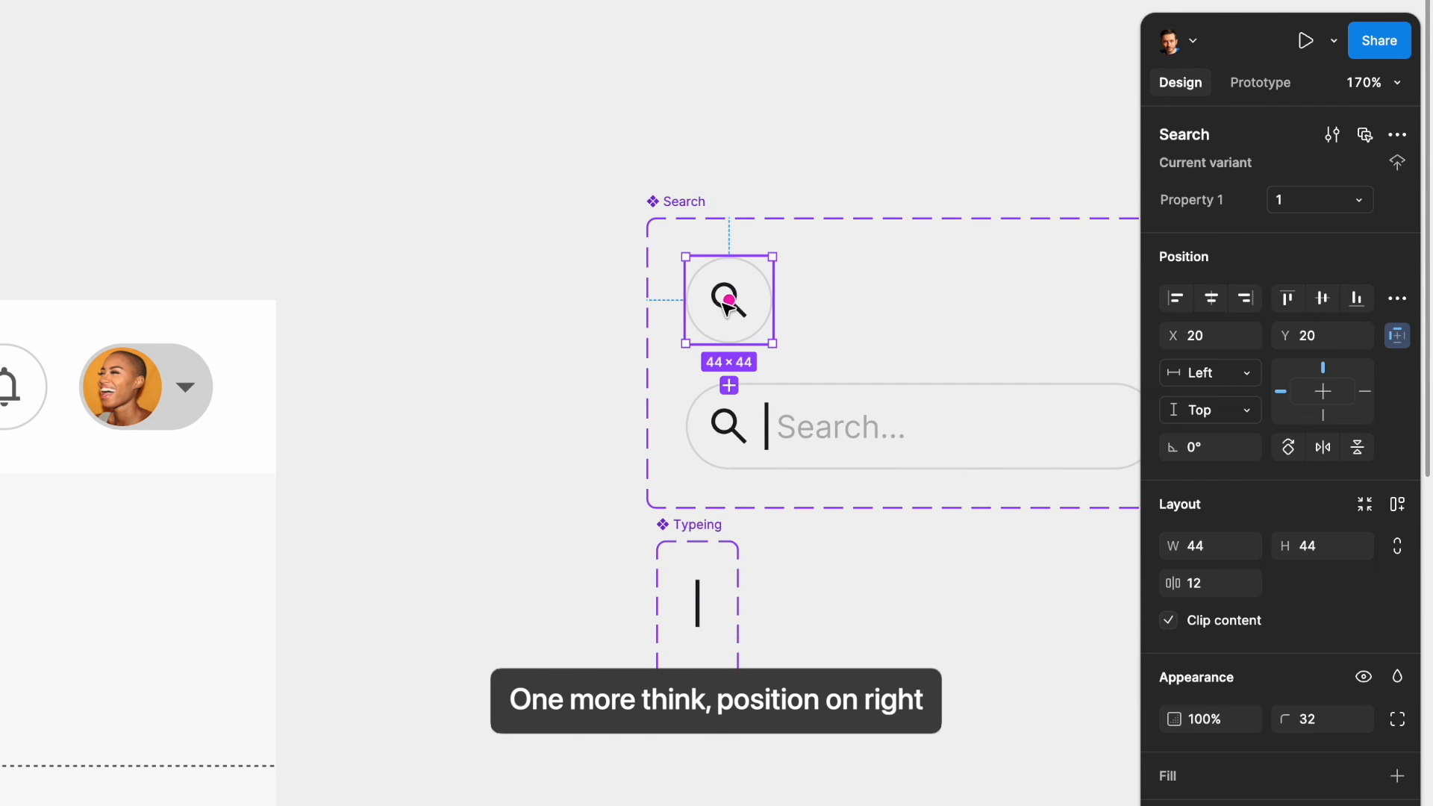
pyautogui.hscroll(3, 726, 311)
pyautogui.click(1366, 391)
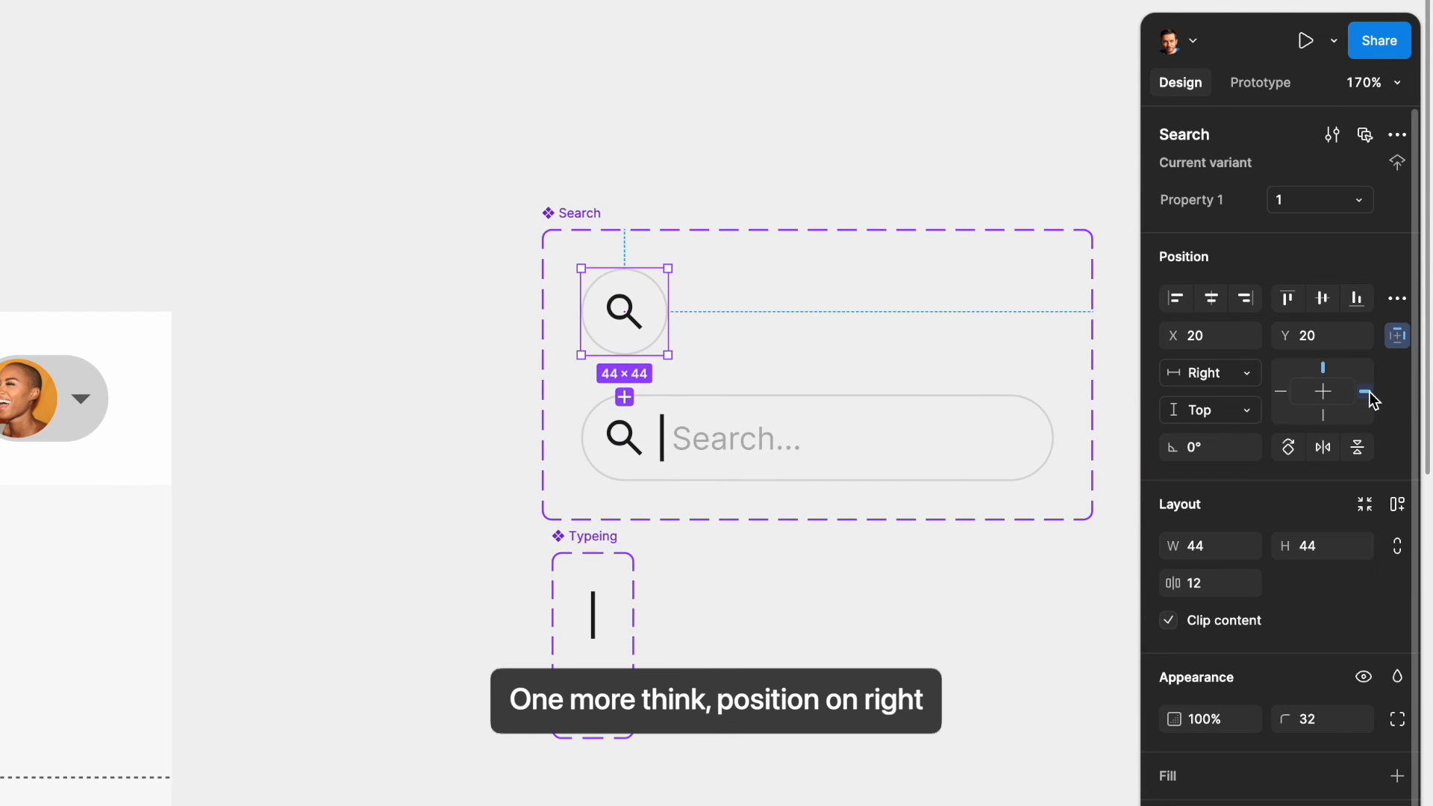
pyautogui.click(812, 451)
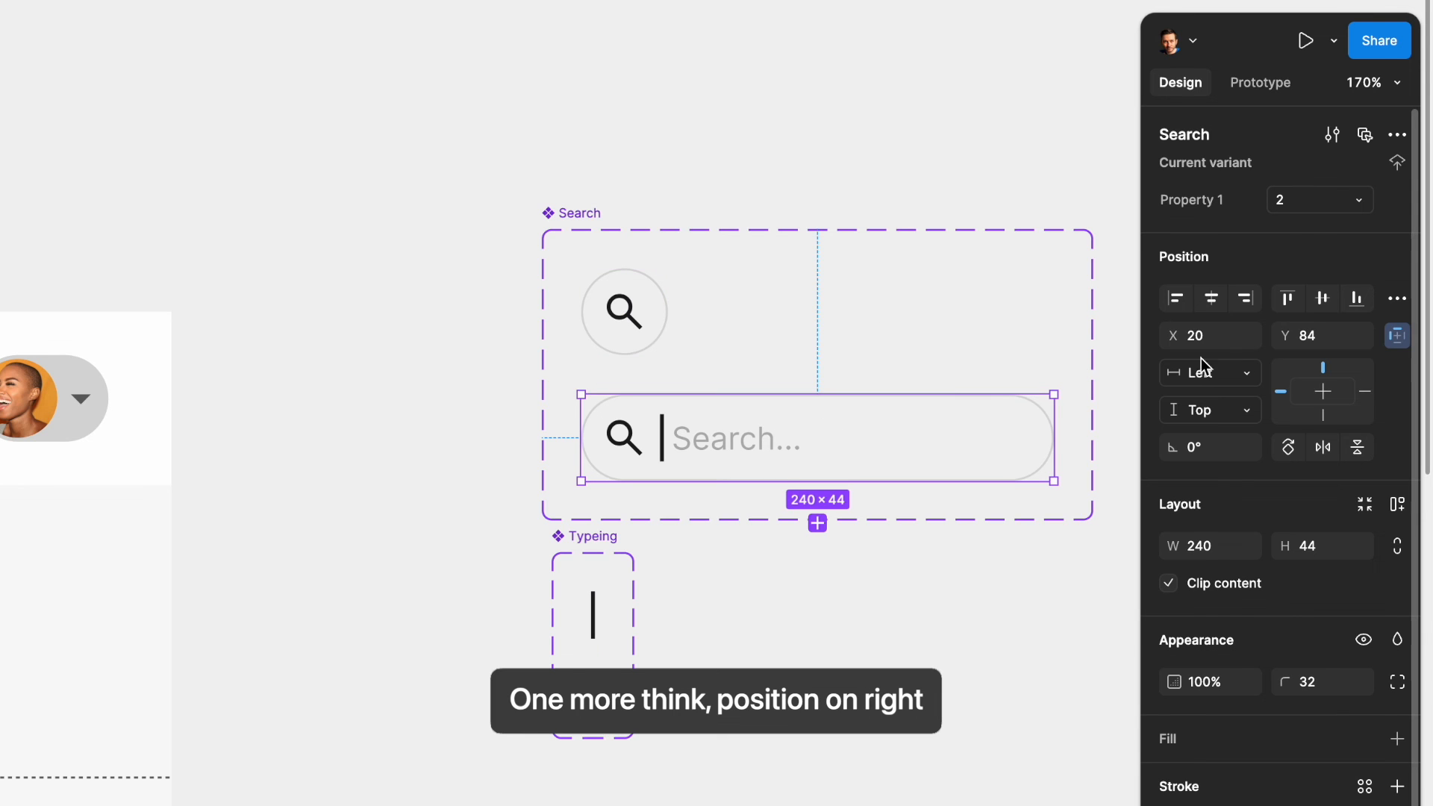
pyautogui.click(1371, 396)
pyautogui.click(1023, 527)
# Step: Test the header search in the Kanban page's prototype preview by expanding and collapsing it twice
pyautogui.hscroll(-10, 908, 685)
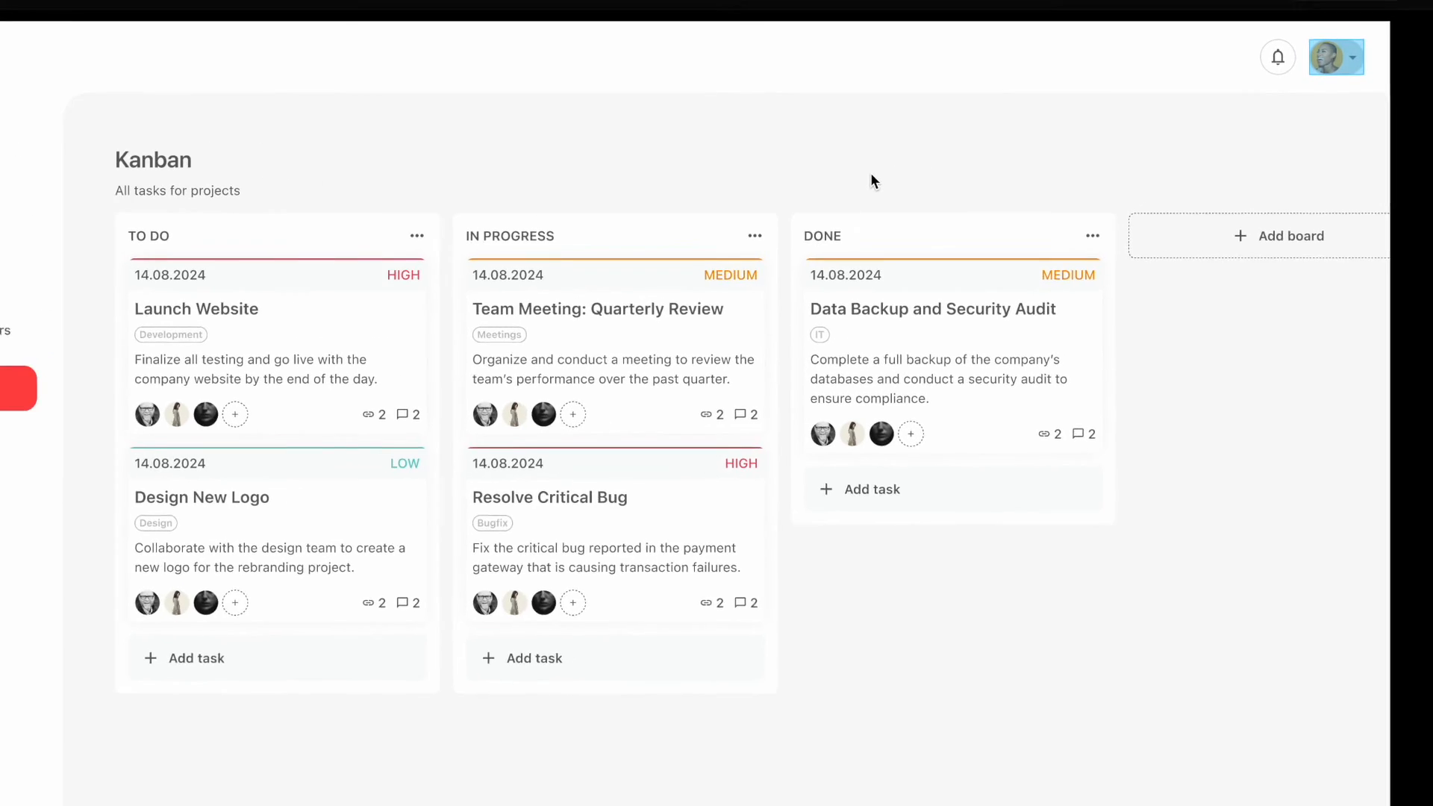
pyautogui.click(1248, 47)
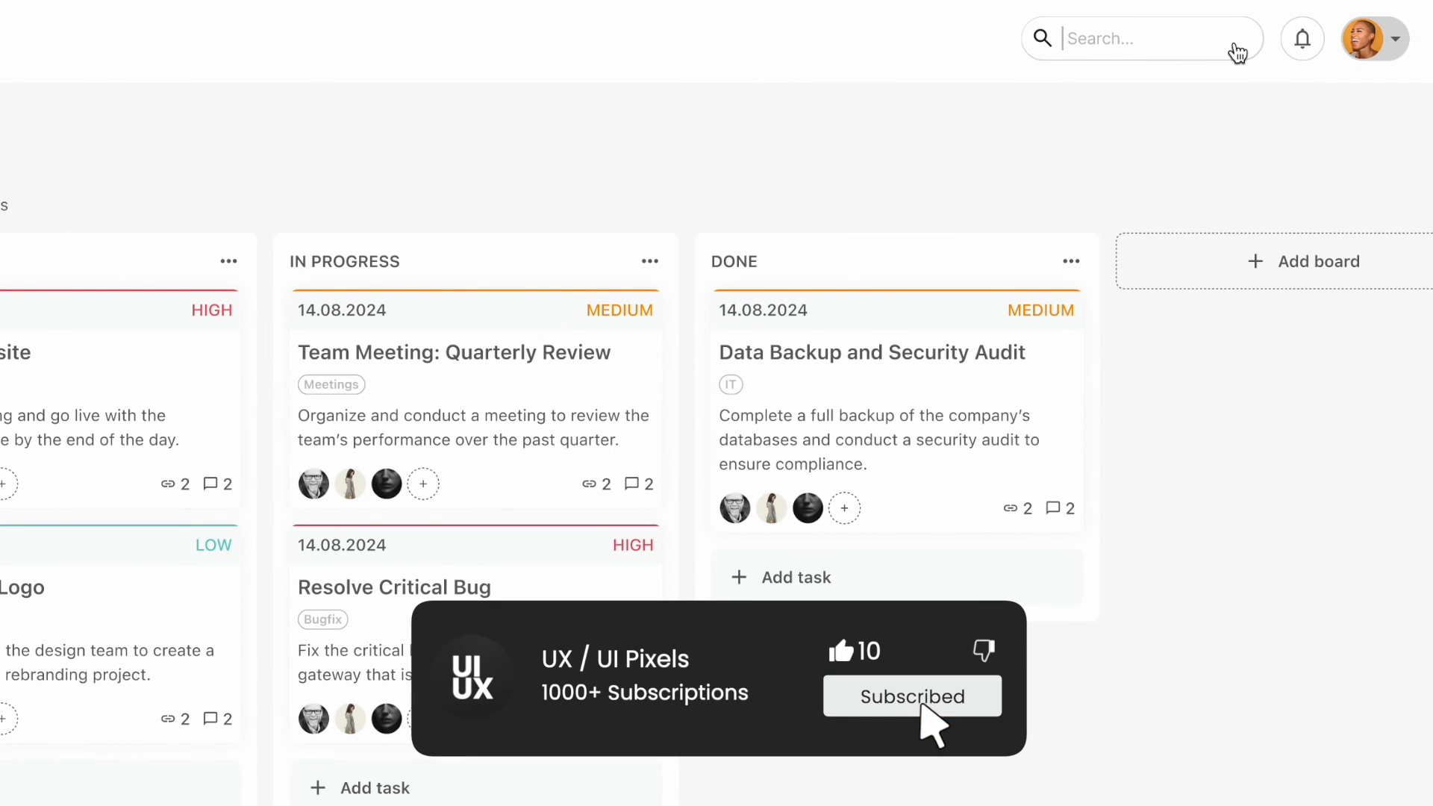
pyautogui.click(1235, 47)
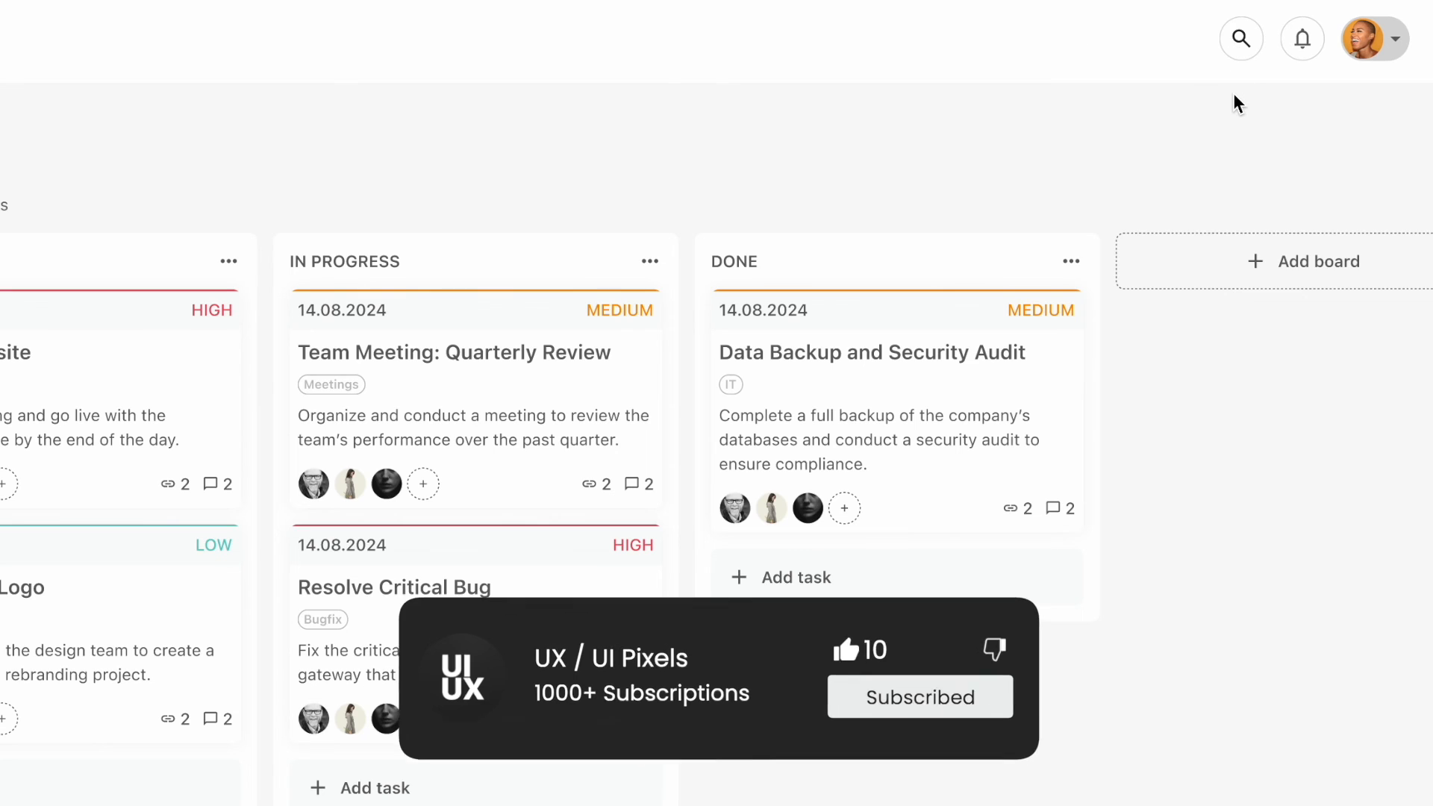
pyautogui.click(1241, 46)
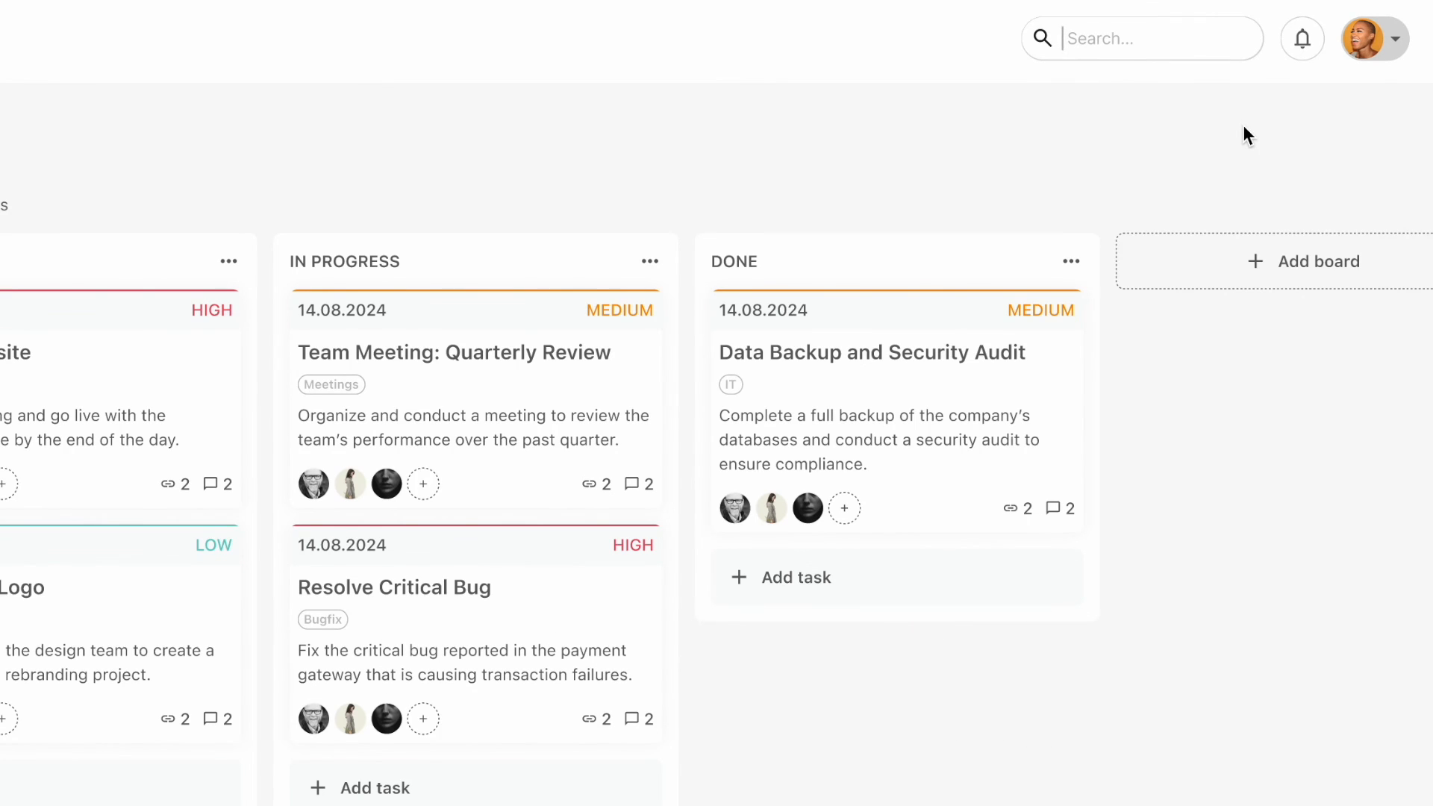
pyautogui.click(1163, 50)
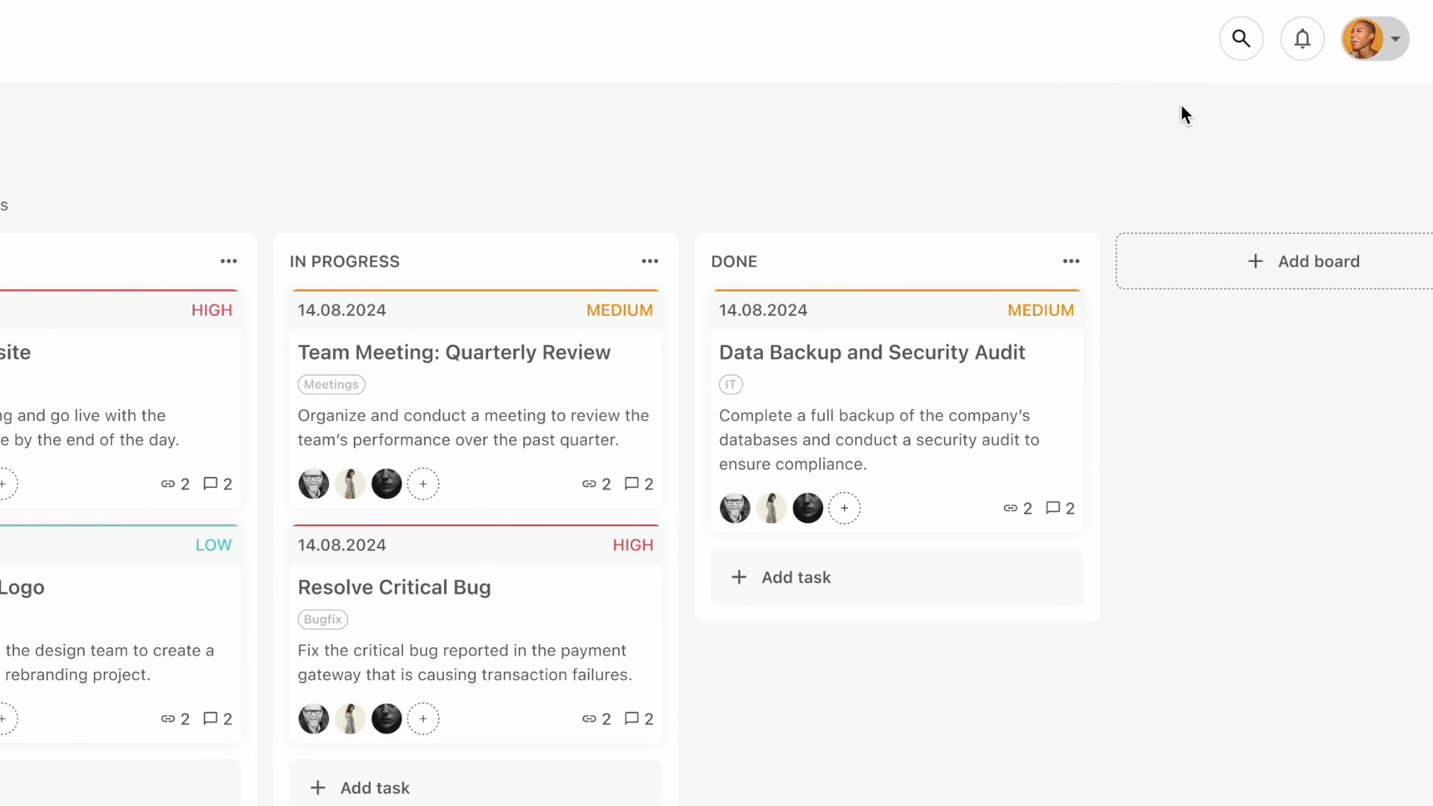